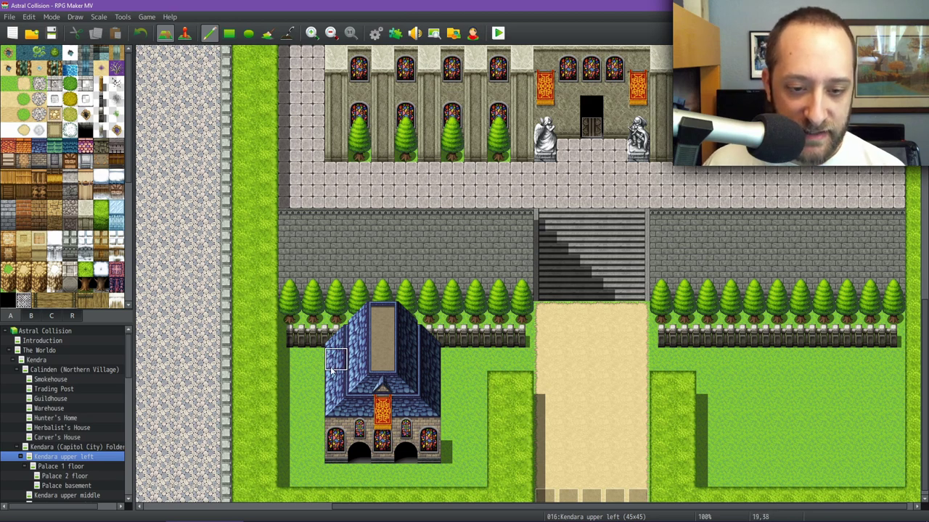
Open The Worldo 90x90 overworld map from the RPG Maker MV map tree.
left_click(40, 350)
scroll(370, 183, "down", 1)
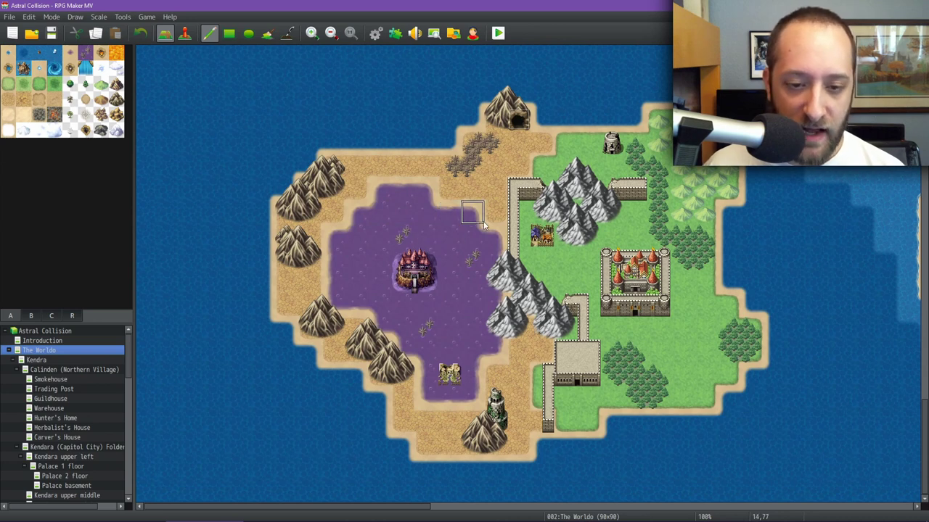
Switch to the Astral Collision Religion doc and select the Teachers paragraph with its sub-bullets.
mouse_move(470, 519)
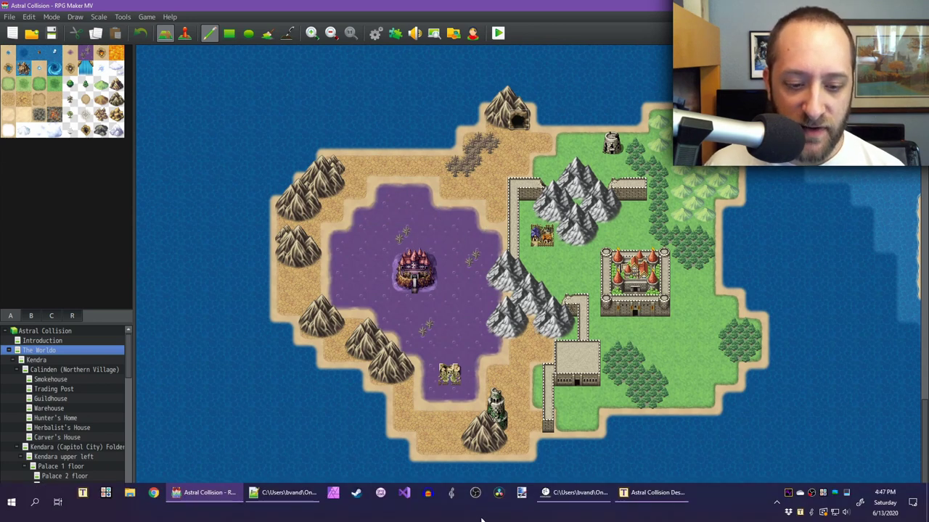
left_click(653, 492)
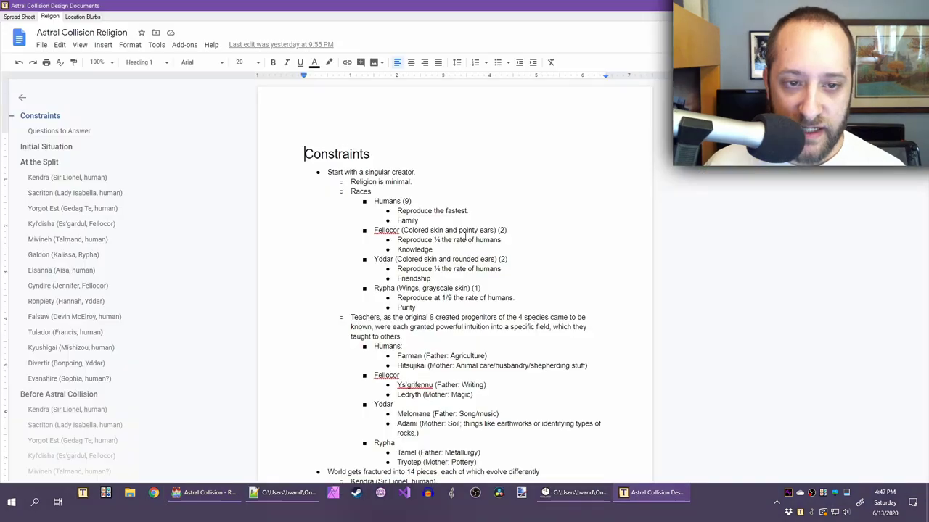
scroll(408, 181, "down", 3)
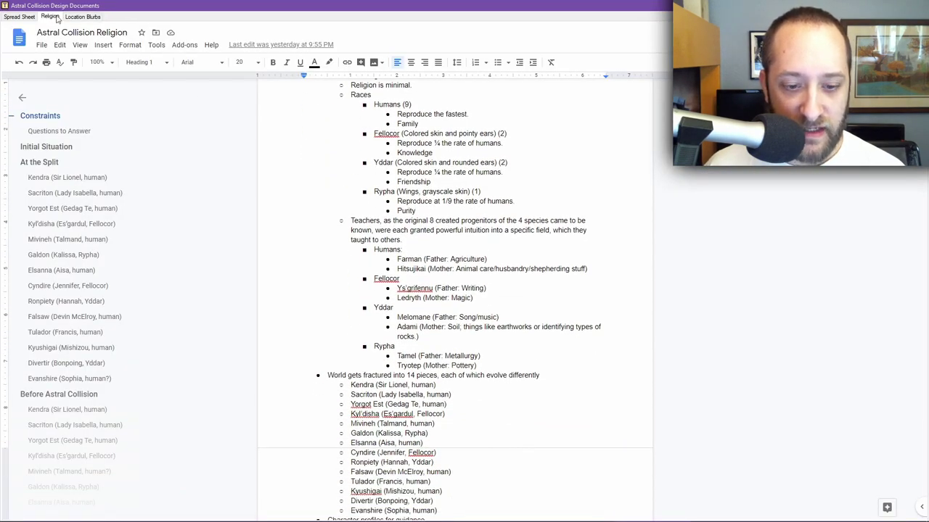
scroll(400, 251, "down", 1)
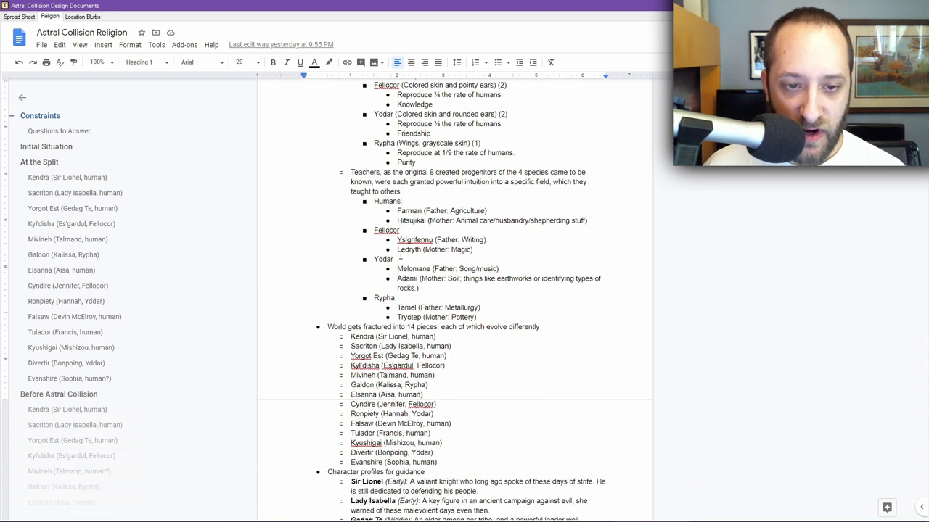
left_click_drag(352, 171, 492, 317)
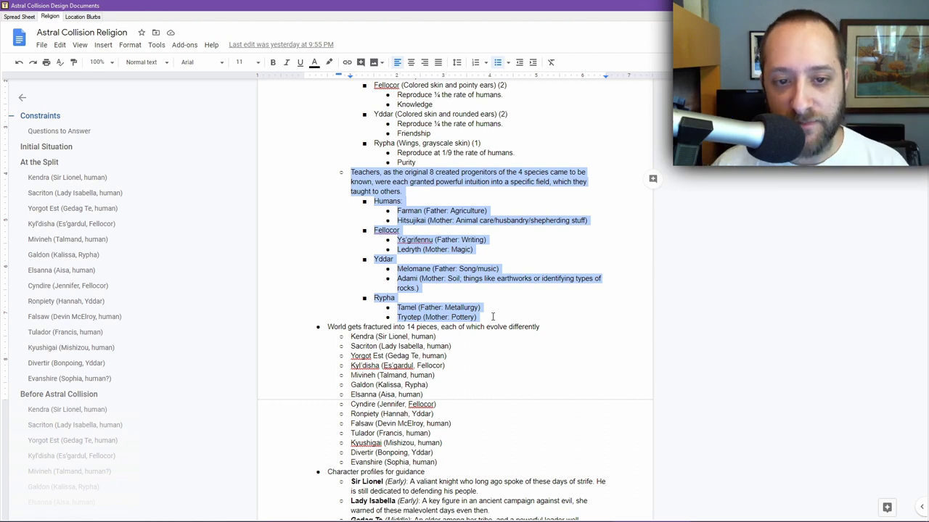
left_click(375, 171)
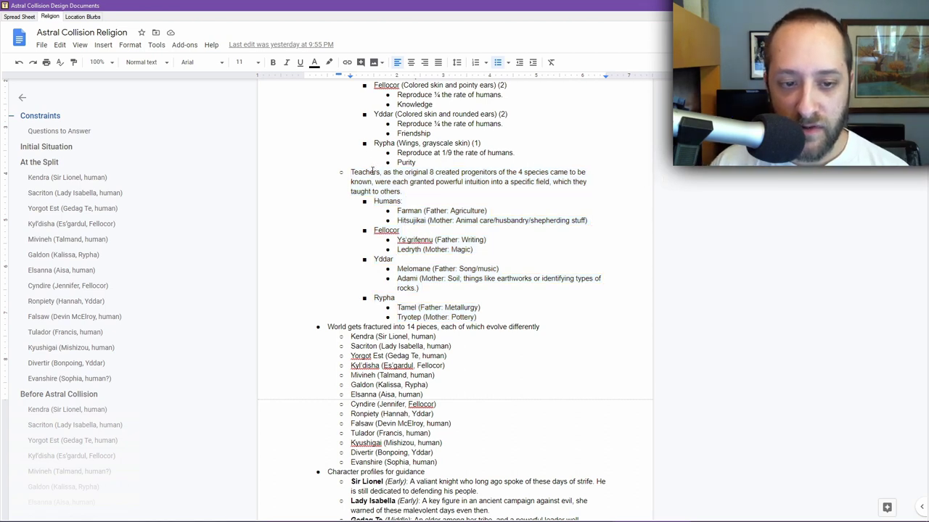
double_click(366, 172)
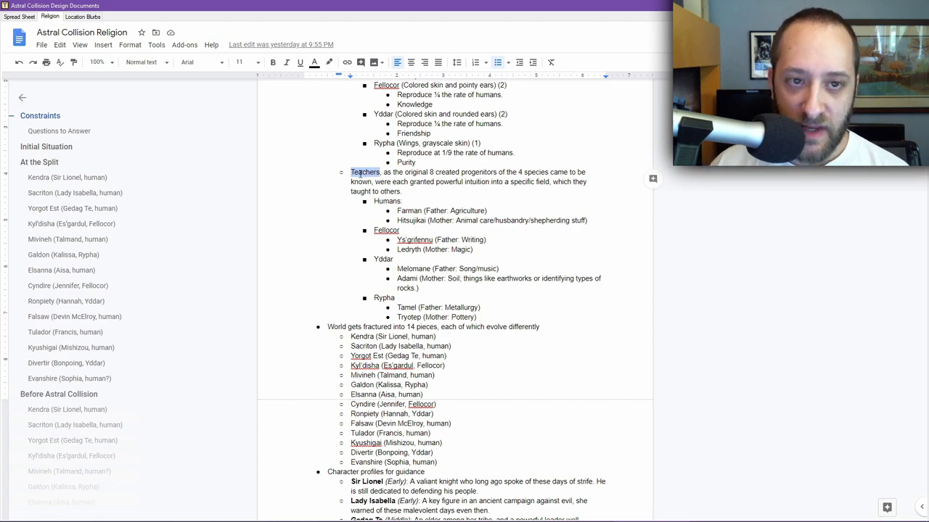
scroll(436, 214, "down", 4)
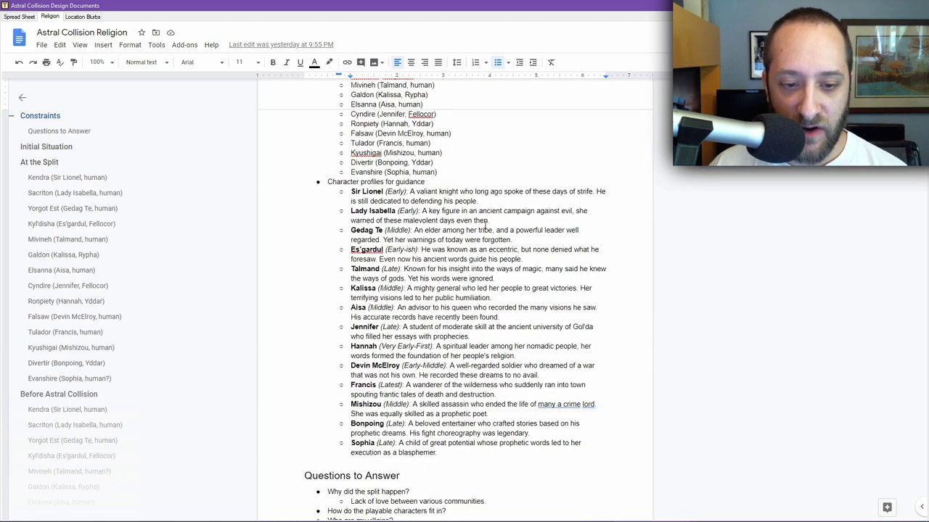
scroll(489, 227, "down", 3)
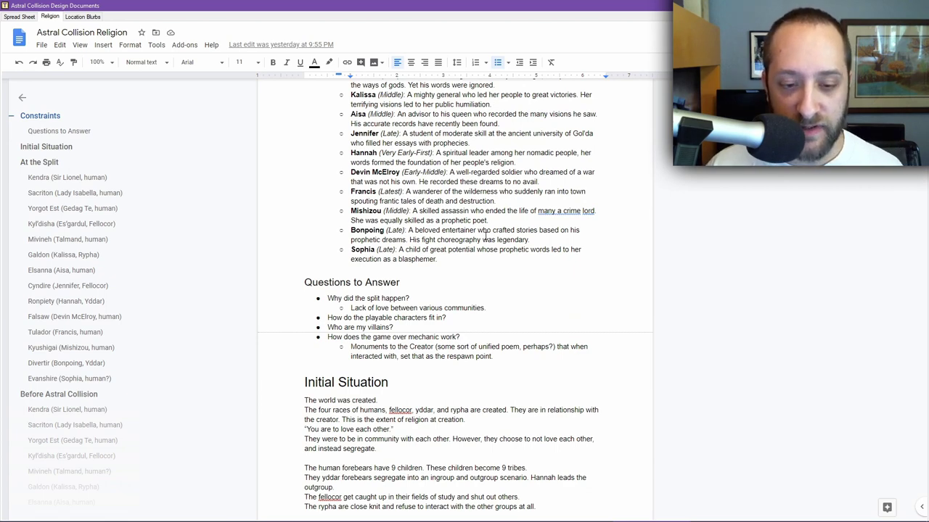
scroll(529, 276, "down", 3)
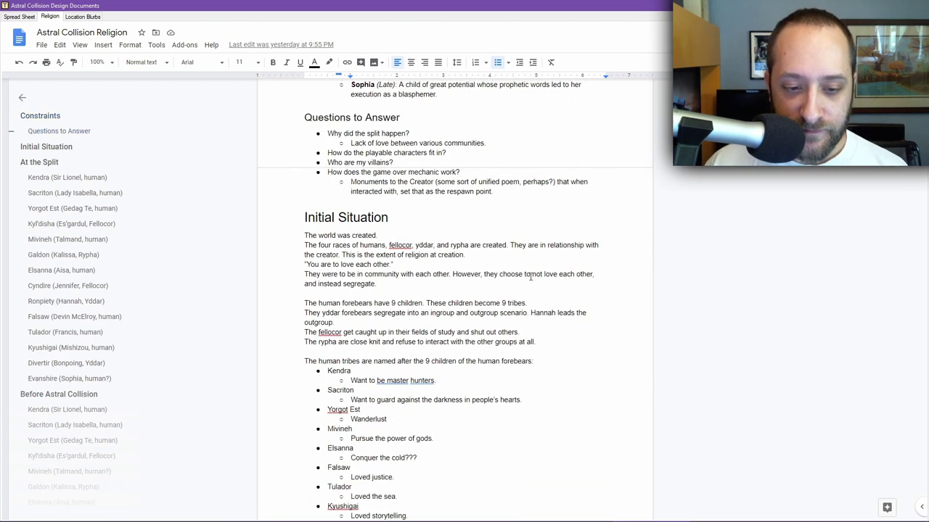
left_click_drag(304, 207, 463, 227)
left_click(464, 227)
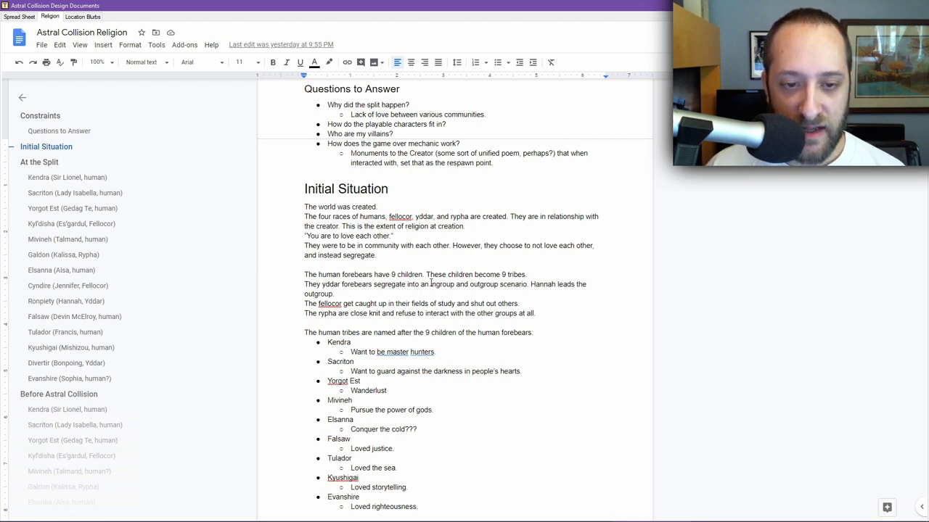
left_click_drag(302, 206, 432, 209)
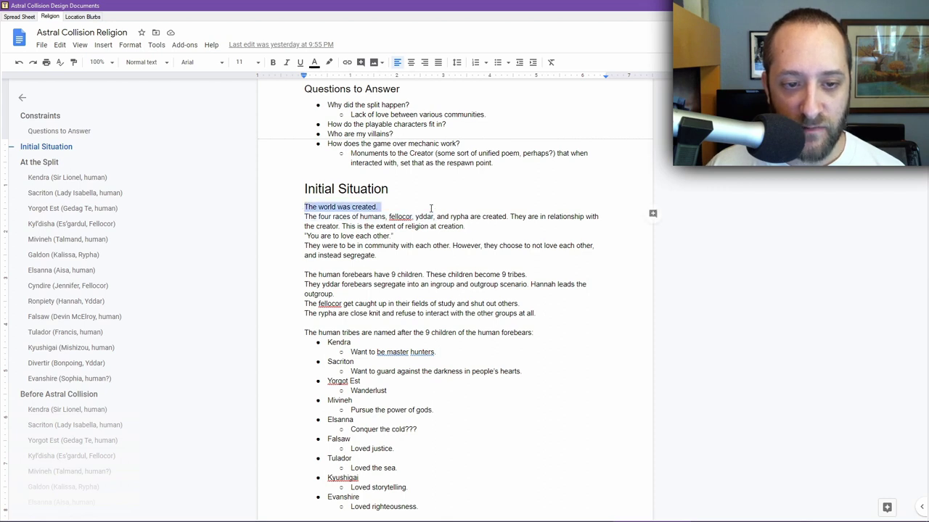
left_click(305, 207)
left_click_drag(305, 216, 519, 229)
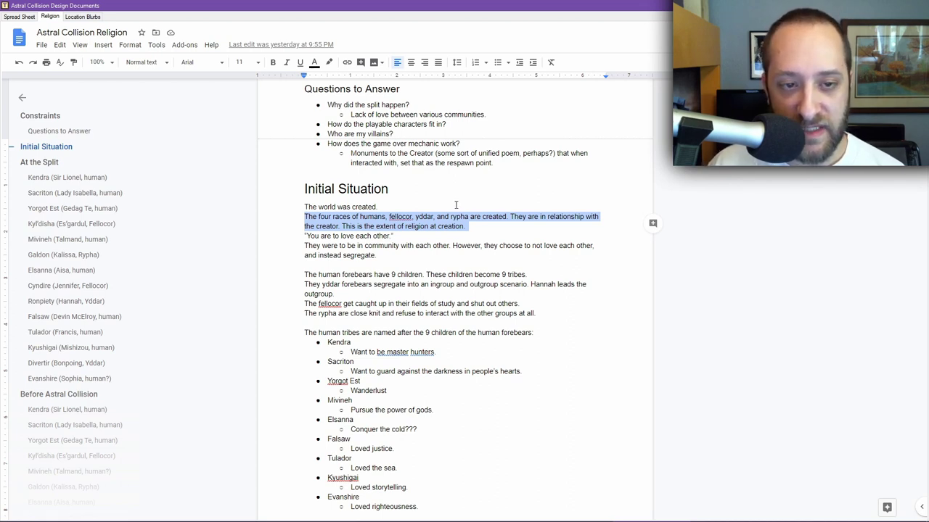
Scroll through the doc and briefly select the Kendra heading and adventurers' guild paragraph.
scroll(444, 204, "up", 3)
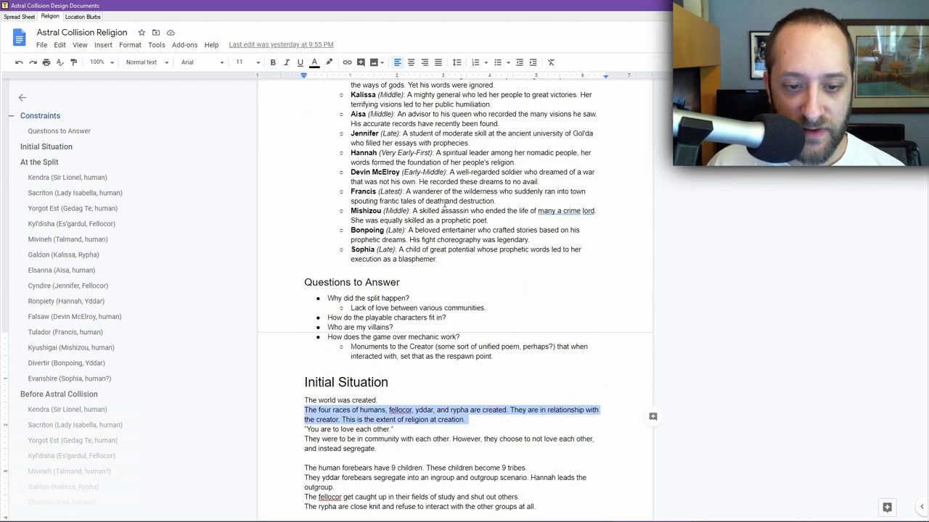
scroll(445, 204, "down", 1)
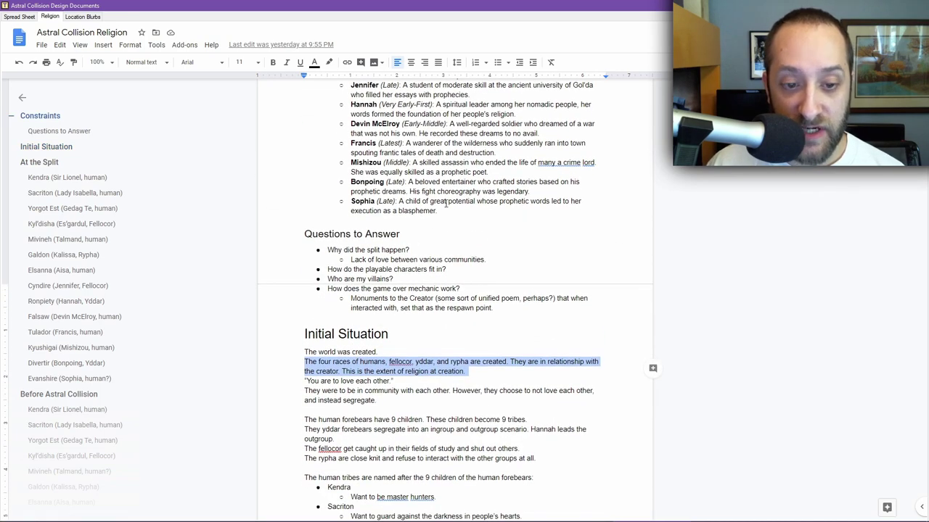
scroll(497, 227, "up", 3)
scroll(471, 211, "down", 14)
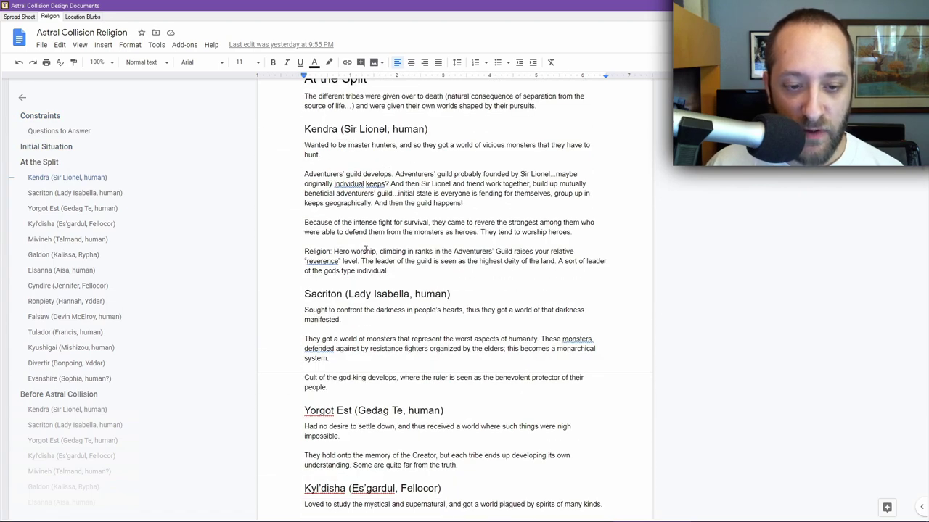
scroll(502, 244, "down", 9)
scroll(502, 243, "down", 9)
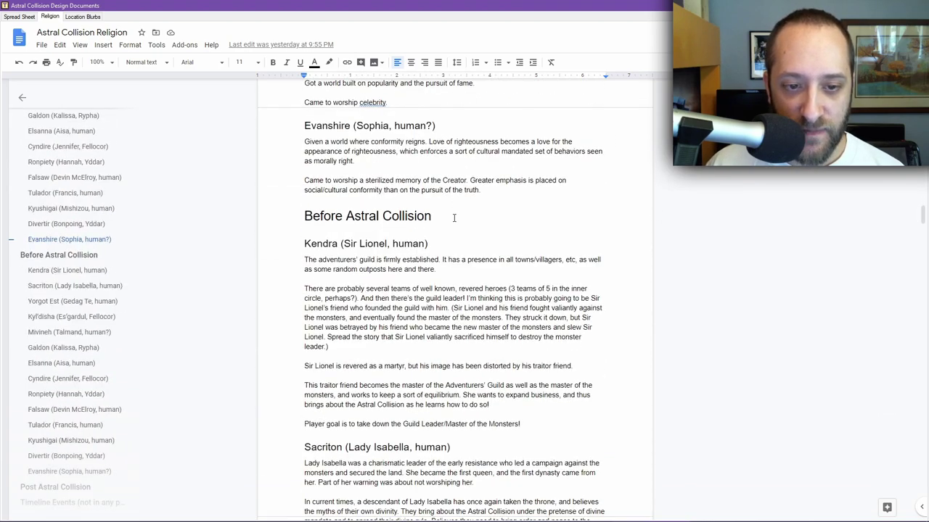
scroll(342, 258, "down", 1)
scroll(342, 258, "down", 3)
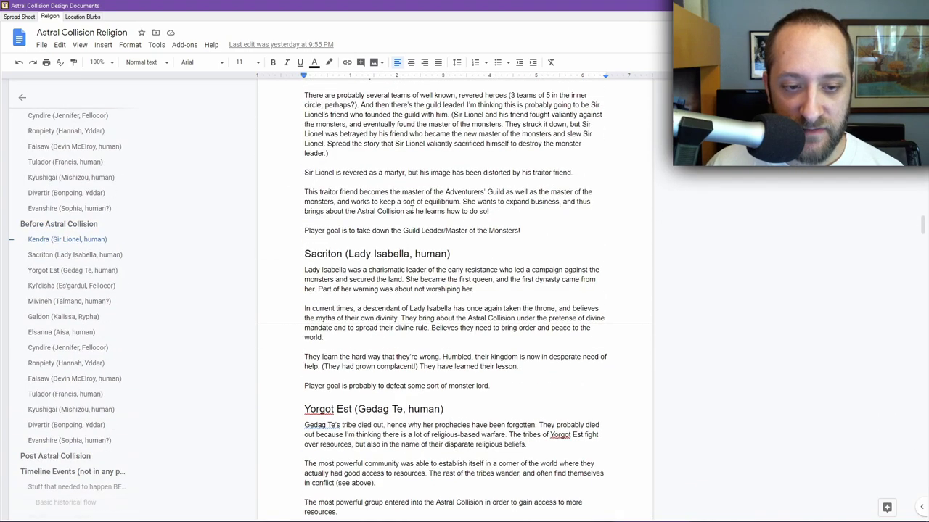
scroll(312, 172, "up", 2)
left_click_drag(302, 145, 330, 251)
left_click(519, 293)
left_click_drag(304, 164, 429, 183)
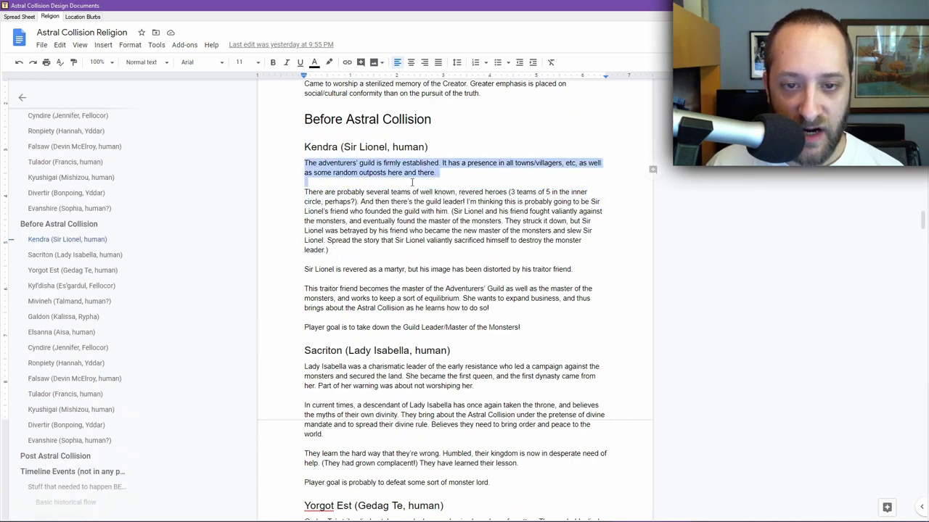
left_click(475, 211)
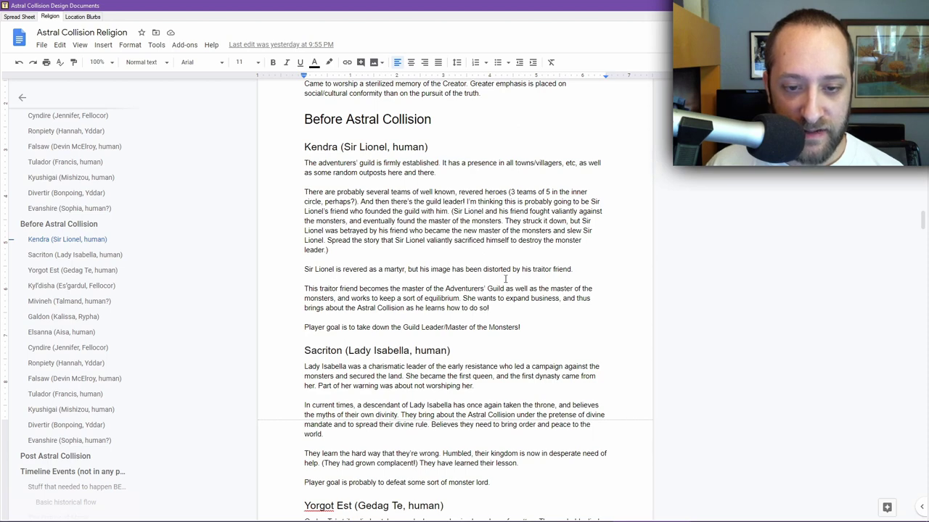
Review the Lady Isabella paragraph and Yorgot Est section by selecting and clearing text.
scroll(364, 220, "down", 1)
scroll(483, 218, "down", 1)
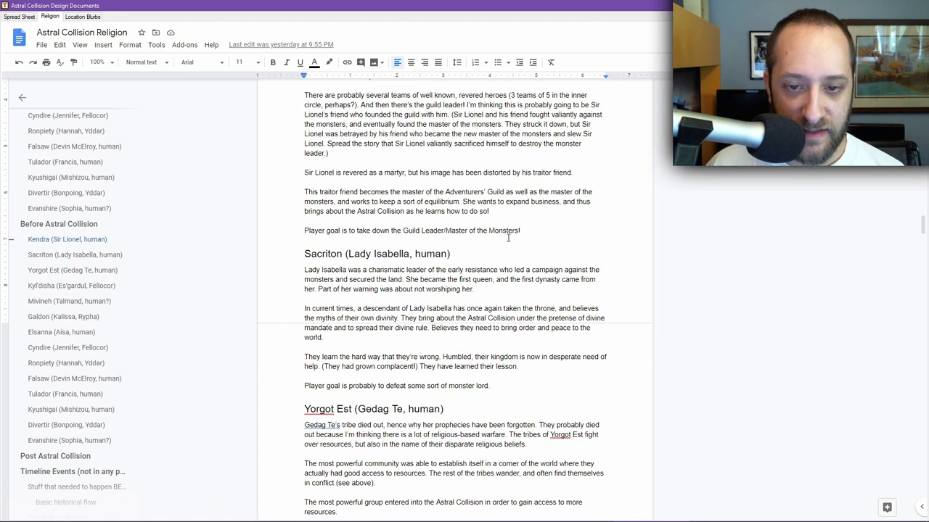
left_click_drag(303, 269, 570, 270)
left_click(526, 290)
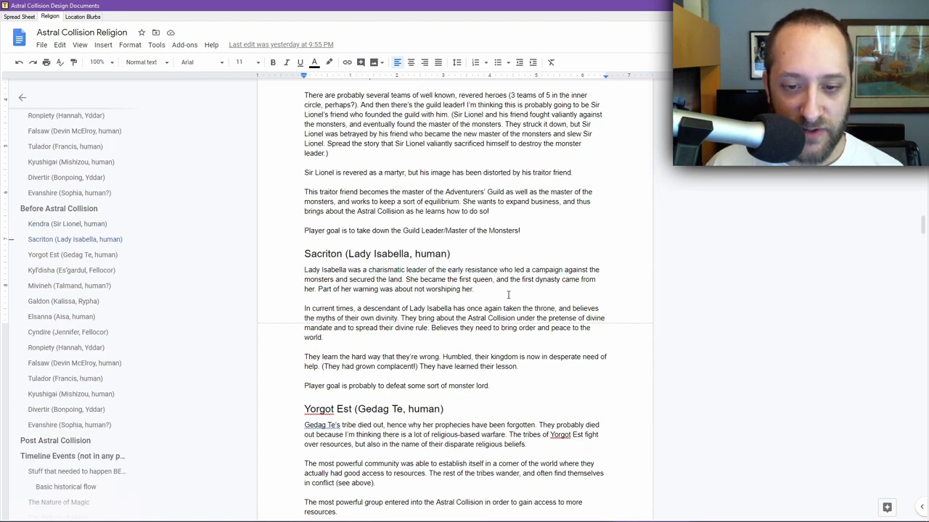
left_click_drag(475, 289, 364, 279)
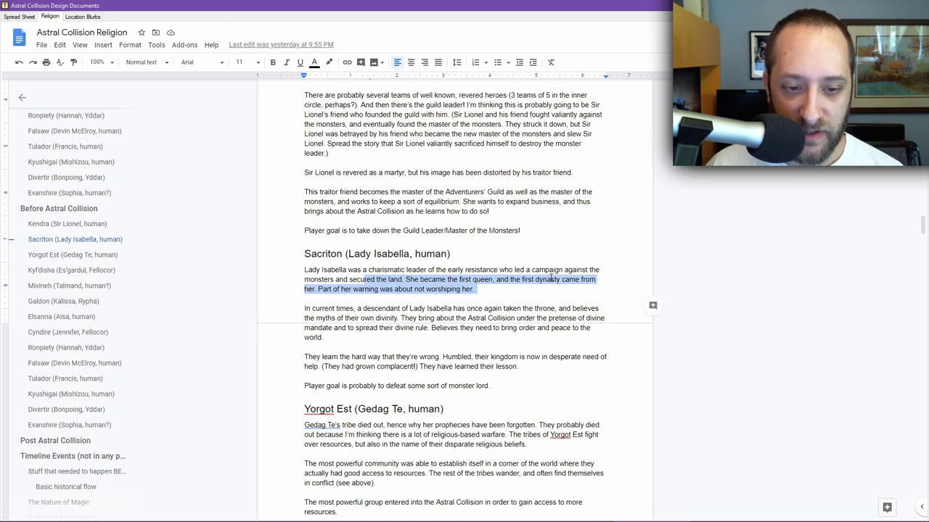
scroll(550, 278, "down", 3)
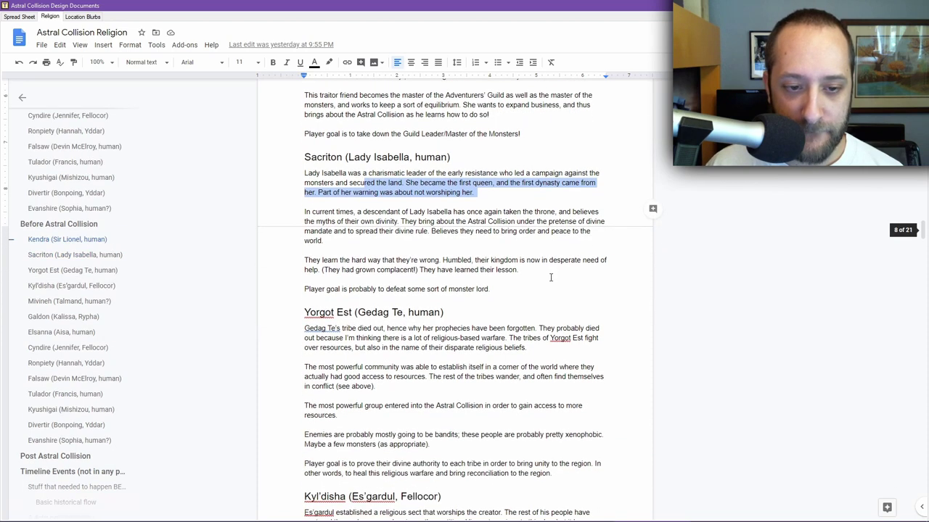
scroll(551, 278, "down", 5)
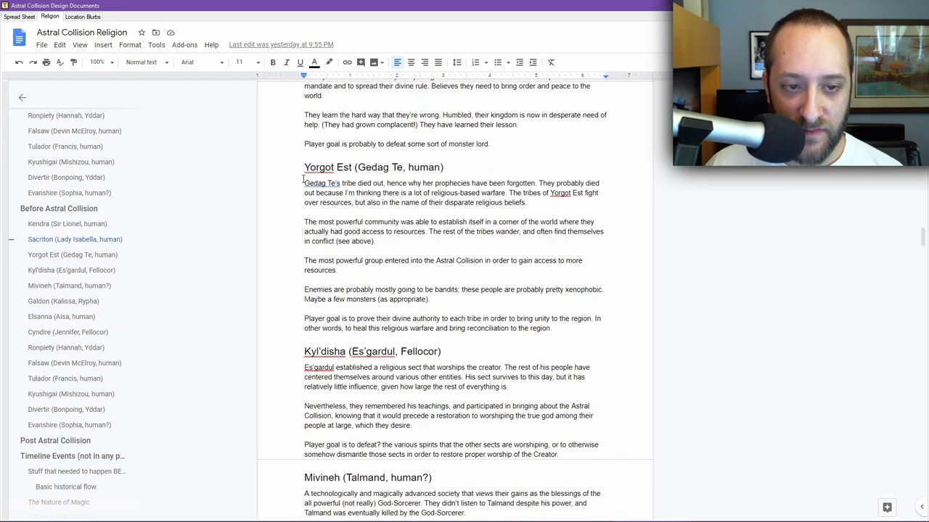
left_click_drag(303, 179, 470, 231)
left_click(470, 231)
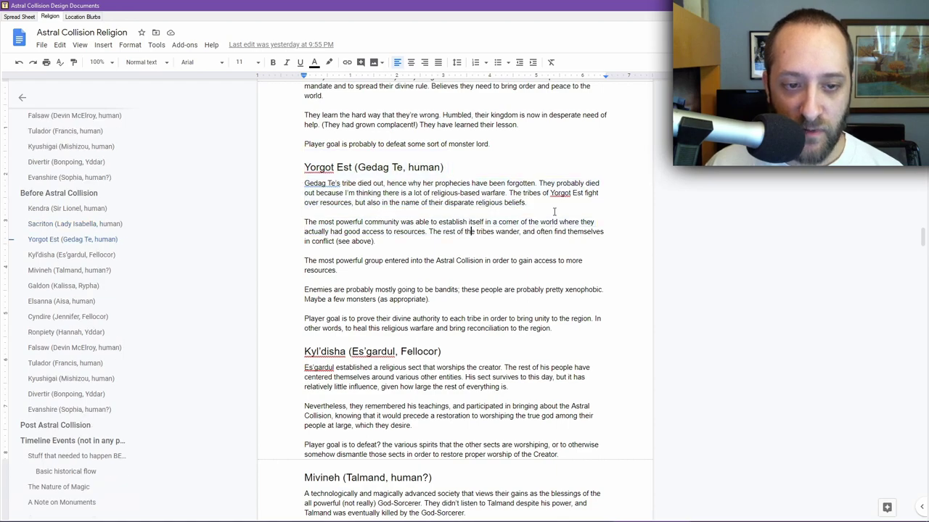
Scroll back up to the species and Teachers list under Constraints.
scroll(547, 210, "down", 5)
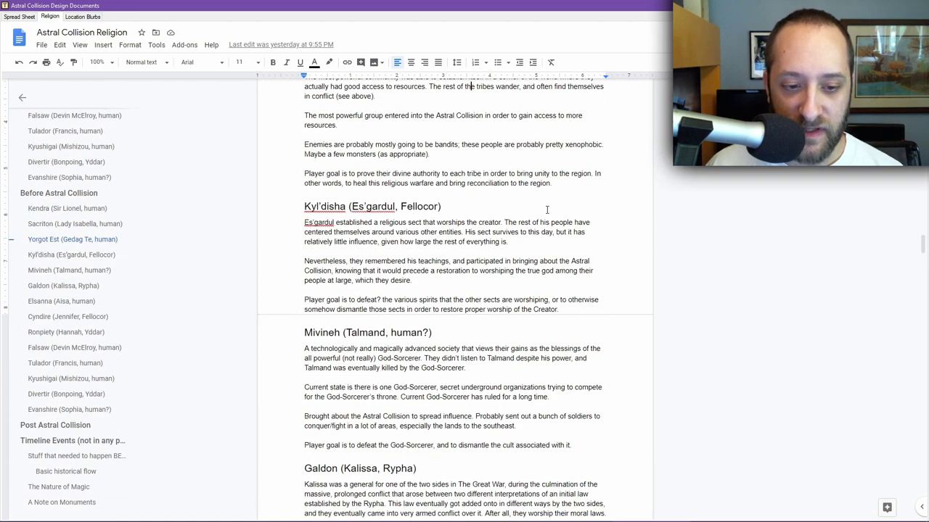
scroll(547, 210, "down", 7)
scroll(547, 210, "up", 20)
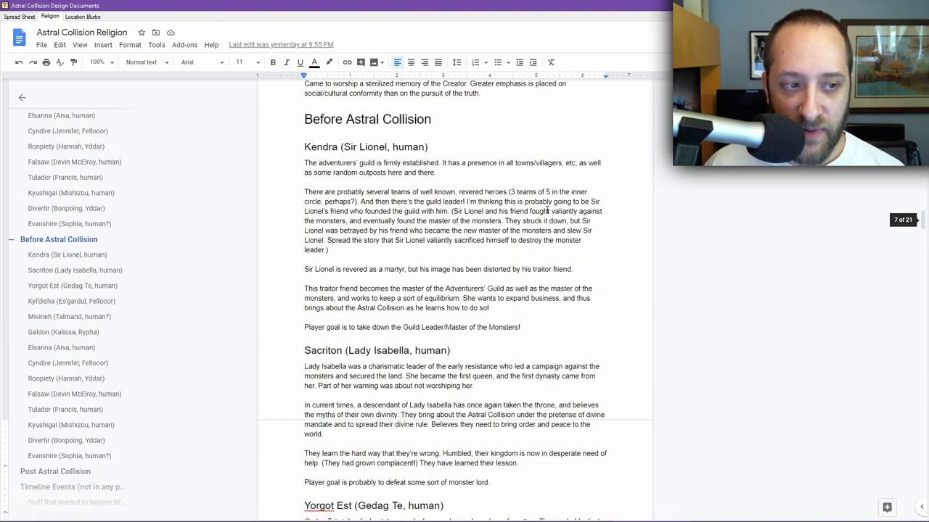
scroll(547, 209, "up", 20)
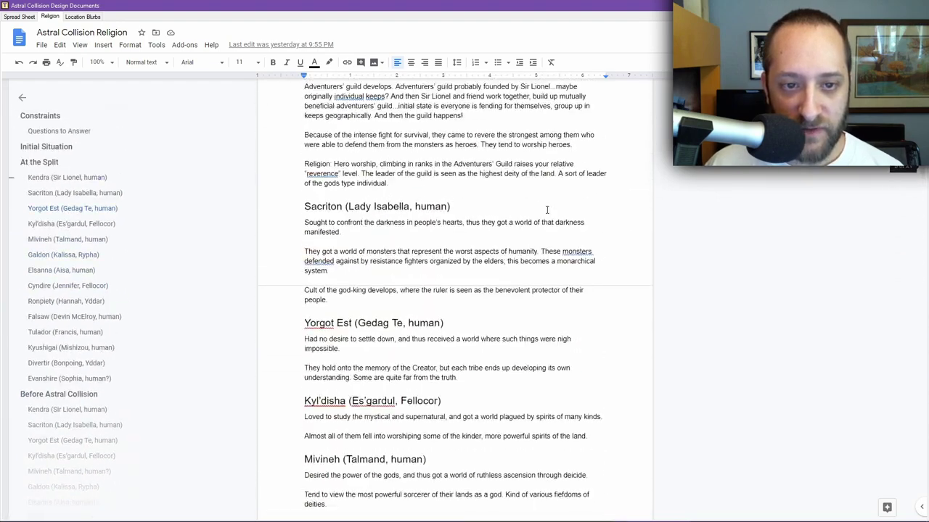
scroll(547, 210, "up", 20)
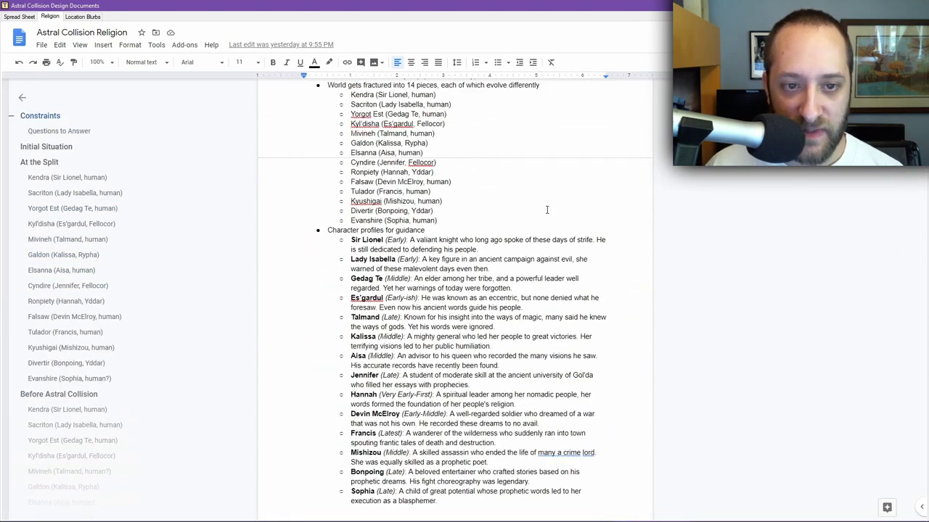
scroll(547, 210, "up", 12)
scroll(547, 210, "down", 3)
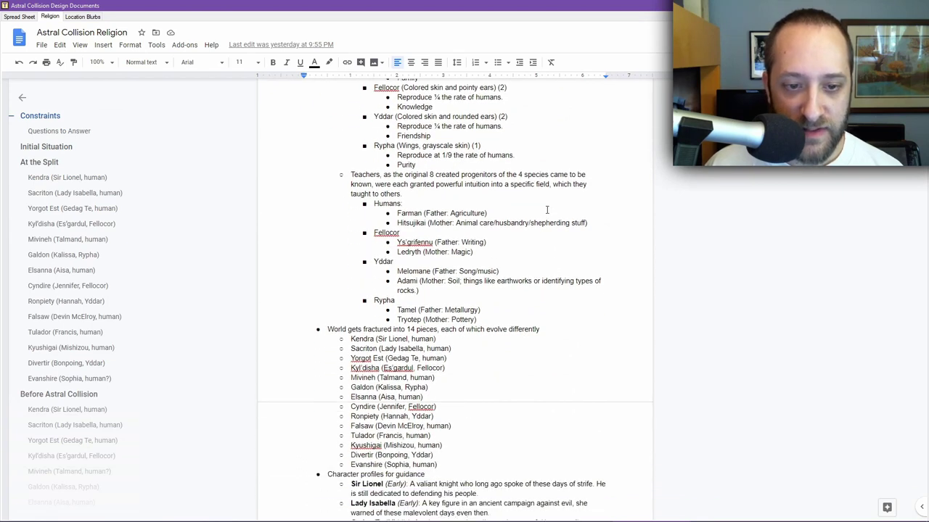
double_click(431, 172)
key("BackSpace")
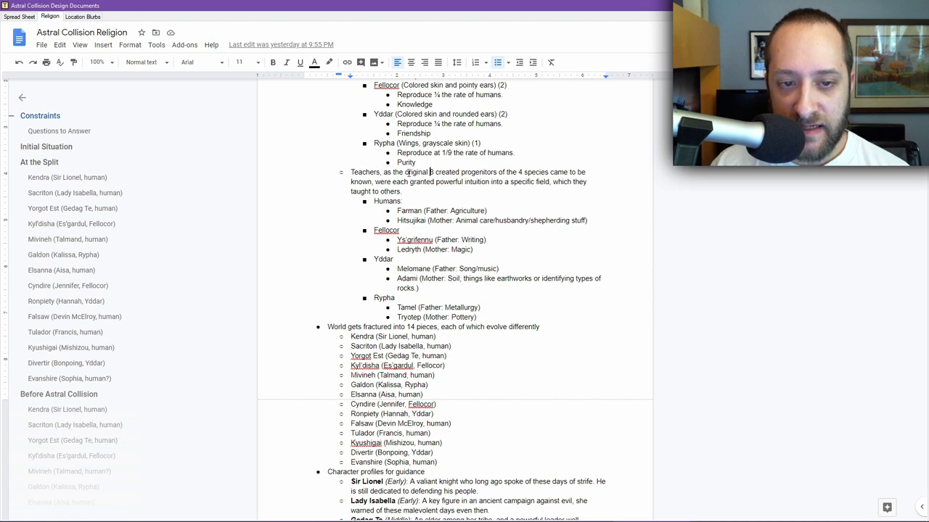
double_click(453, 173)
double_click(478, 173)
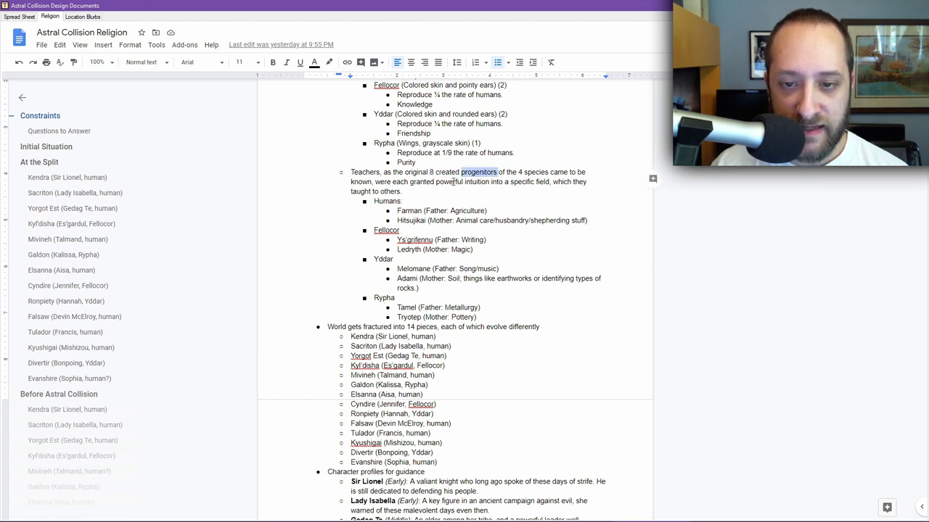
double_click(363, 171)
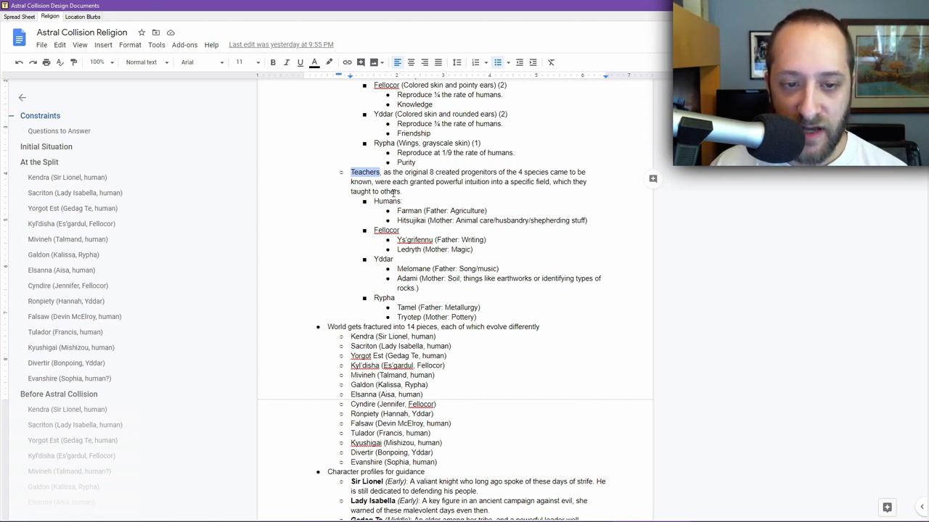
double_click(407, 210)
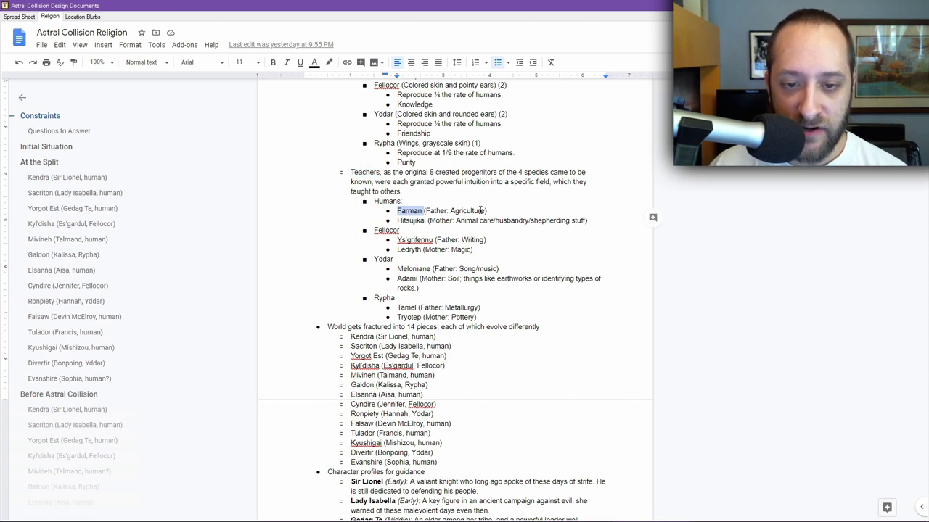
double_click(480, 210)
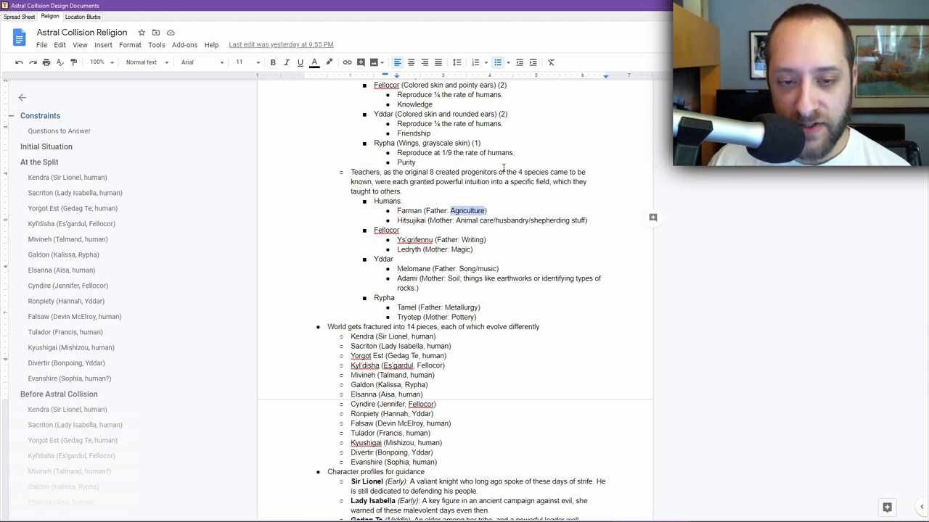
left_click(408, 219)
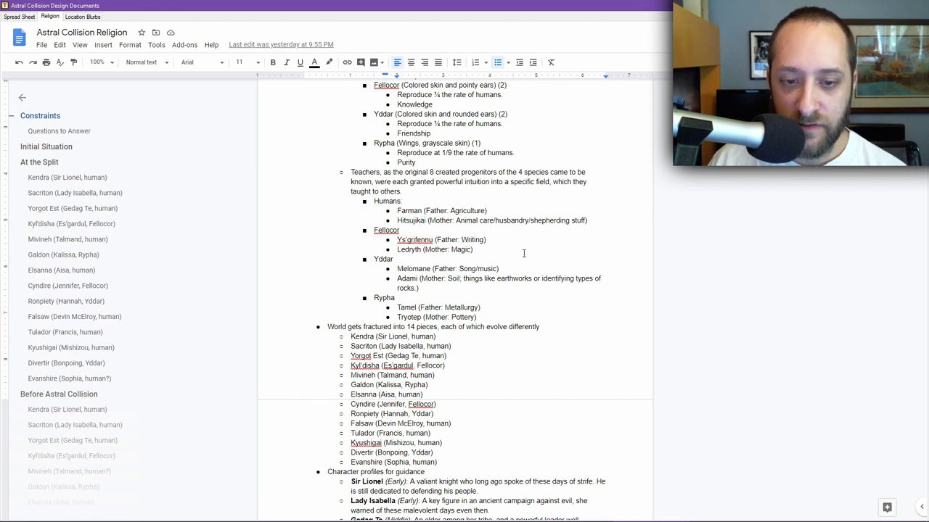
double_click(475, 240)
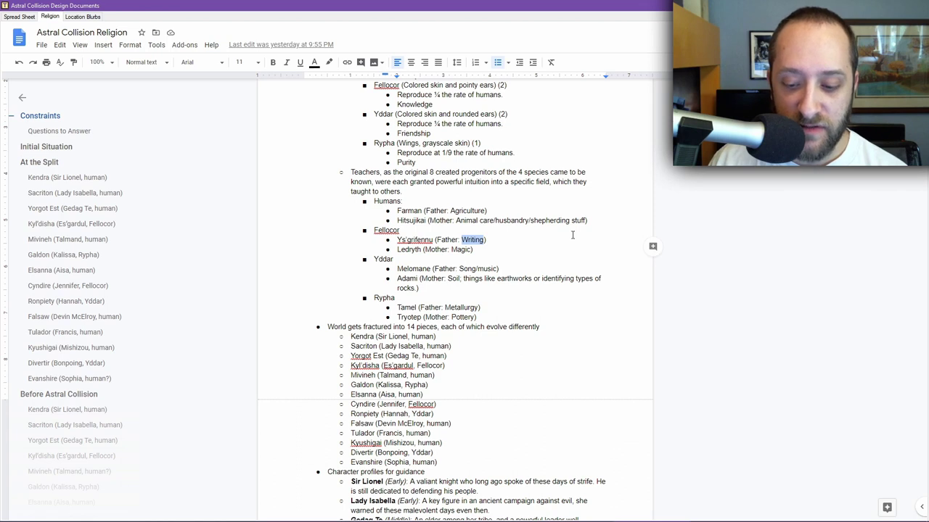
double_click(462, 249)
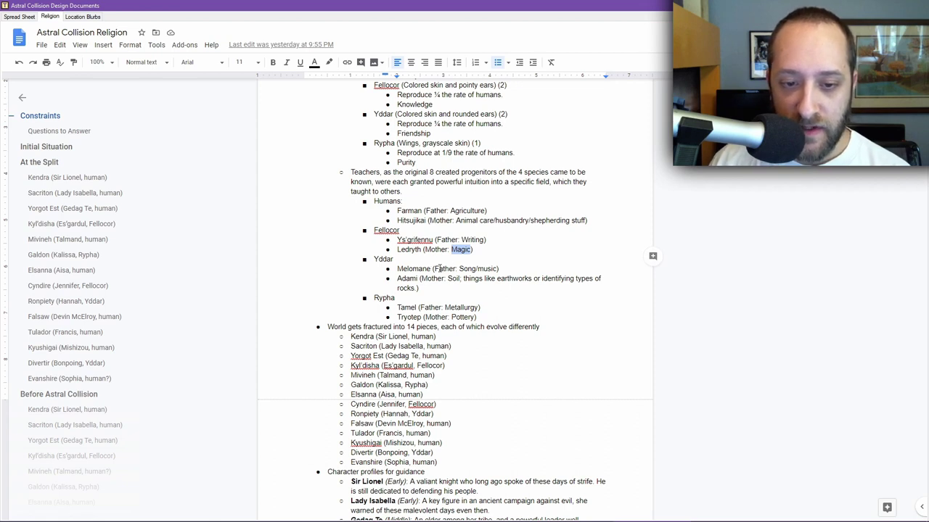
left_click_drag(433, 268, 496, 269)
left_click(500, 269)
double_click(465, 269)
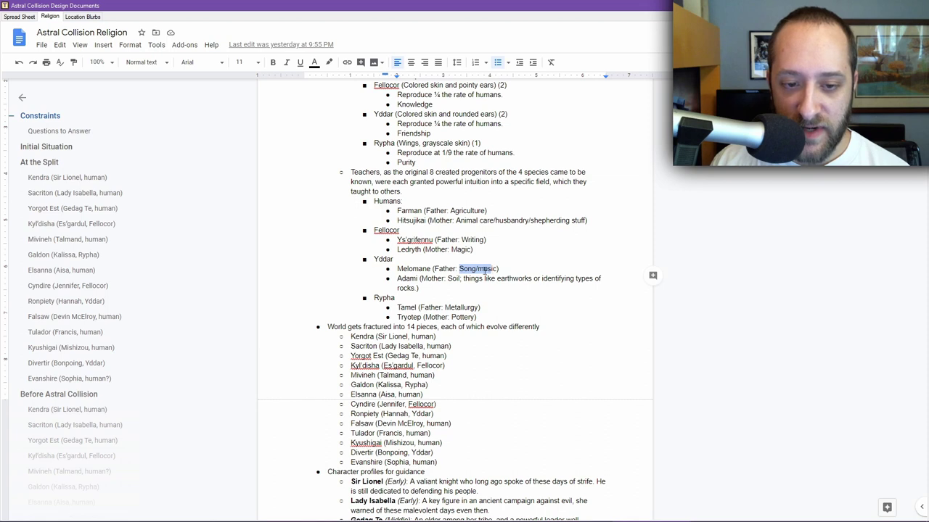
double_click(404, 279)
left_click(457, 279)
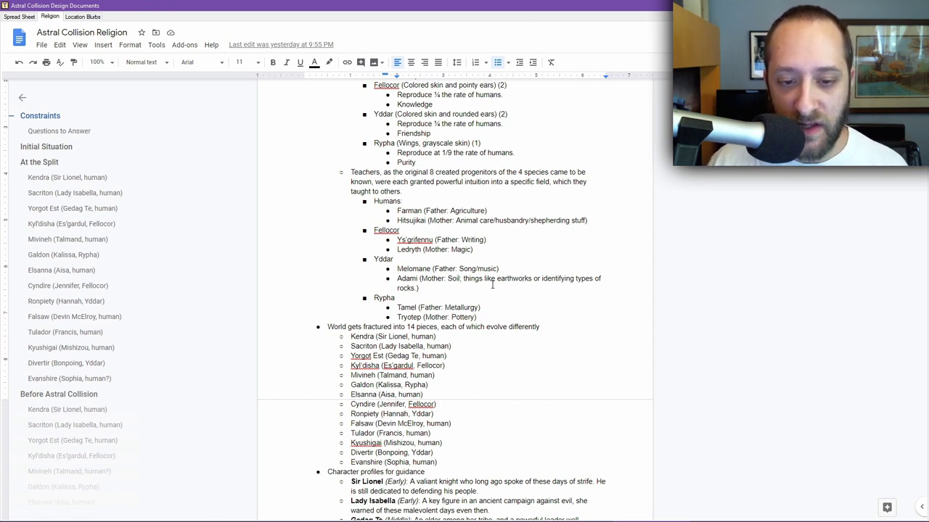
double_click(408, 307)
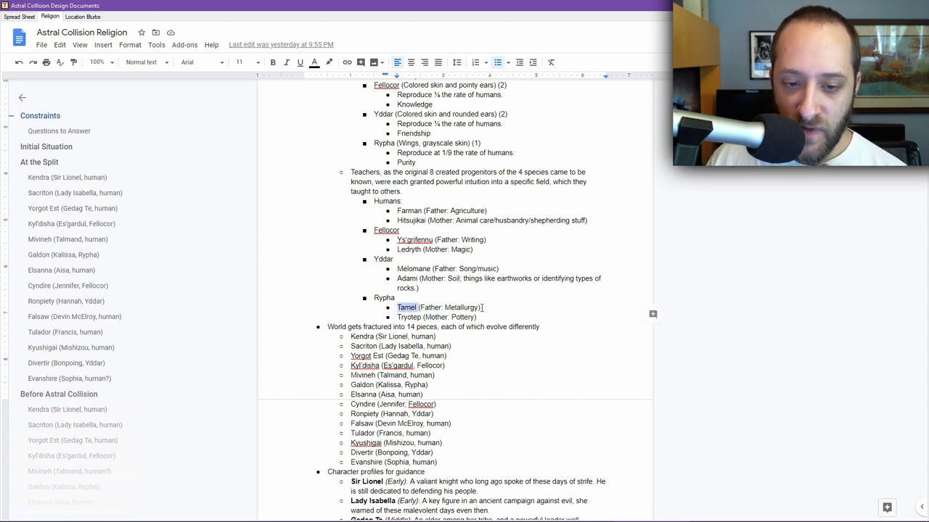
double_click(461, 307)
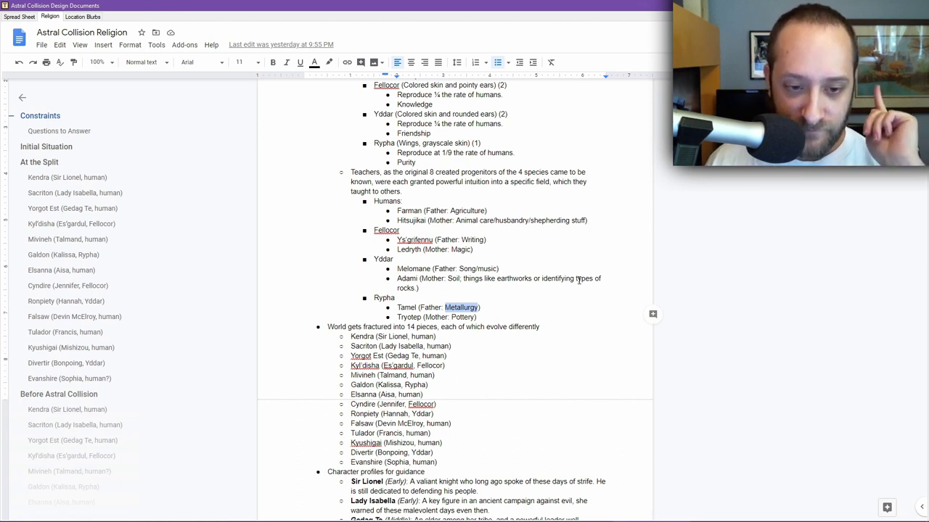
double_click(410, 317)
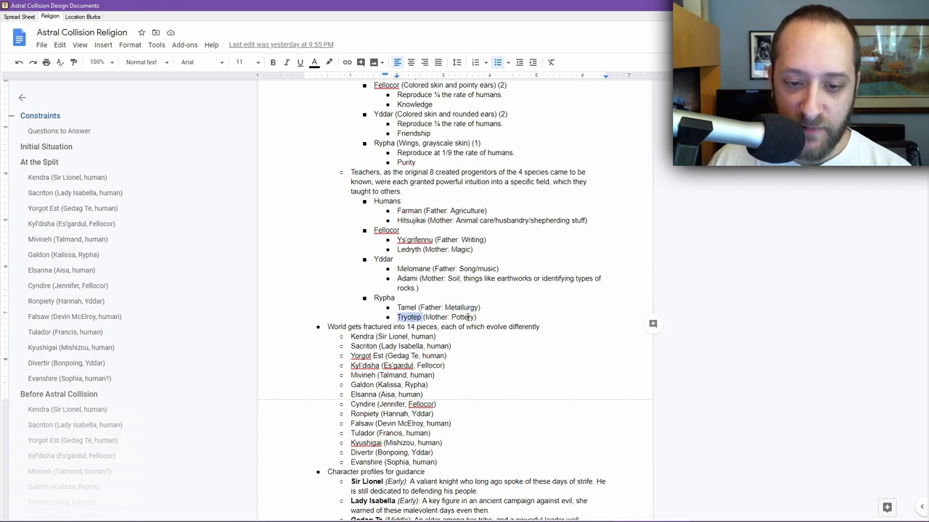
double_click(462, 318)
double_click(432, 317)
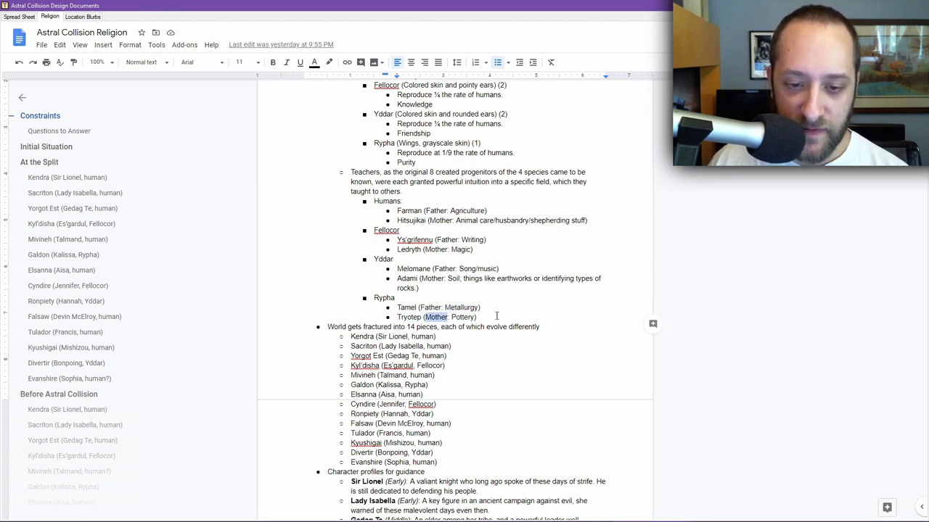
double_click(464, 317)
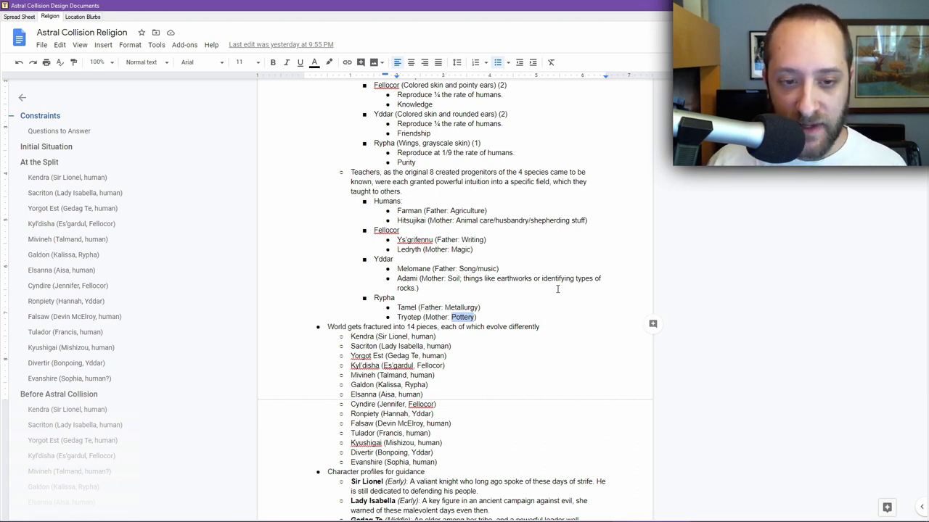
Jump to Post Astral Collision via the outline and scroll down to Timeline Events.
scroll(82, 232, "down", 2)
scroll(82, 232, "down", 3)
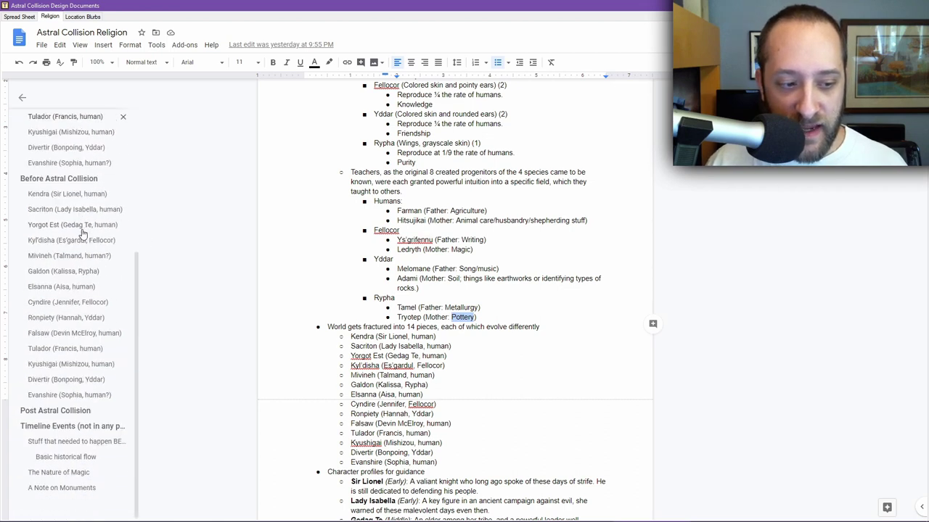
left_click(53, 412)
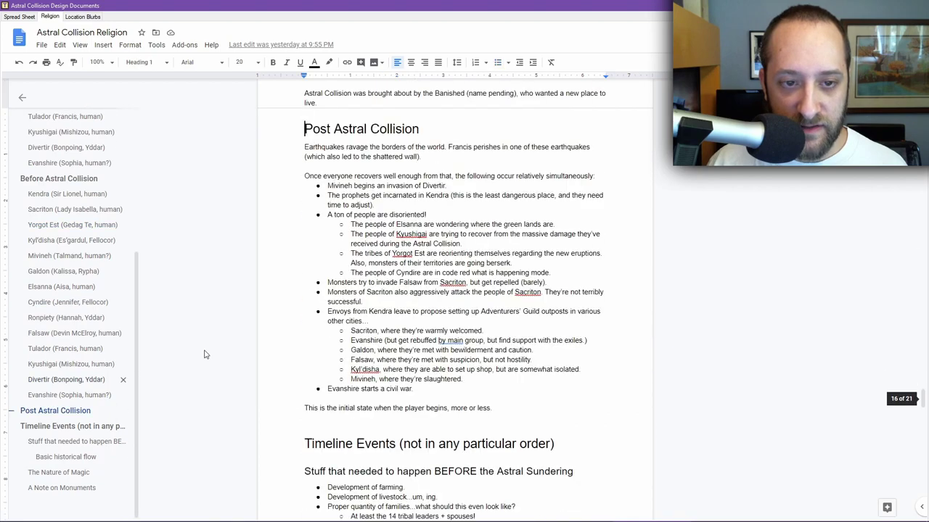
scroll(383, 274, "down", 5)
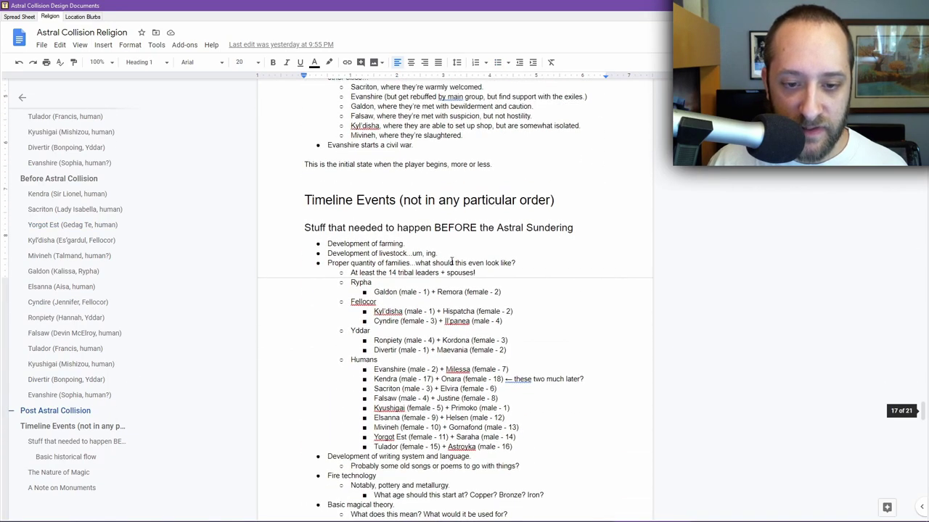
scroll(451, 261, "down", 2)
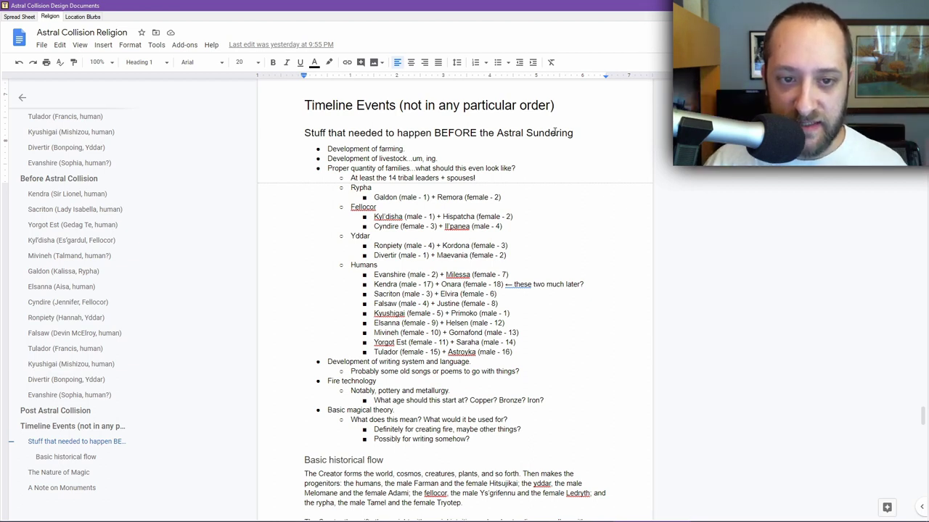
Switch to RPG Maker MV, open the Introduction map, and enter Event mode.
mouse_move(537, 519)
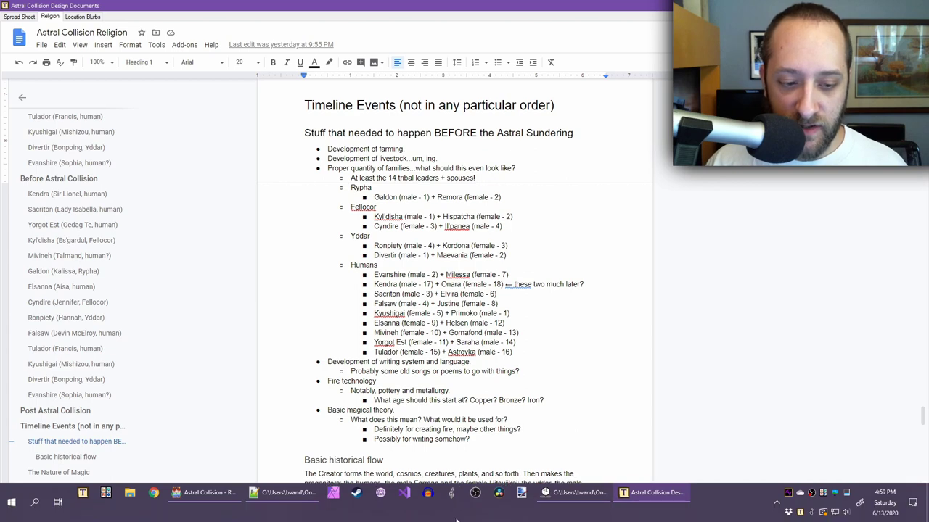
left_click(207, 492)
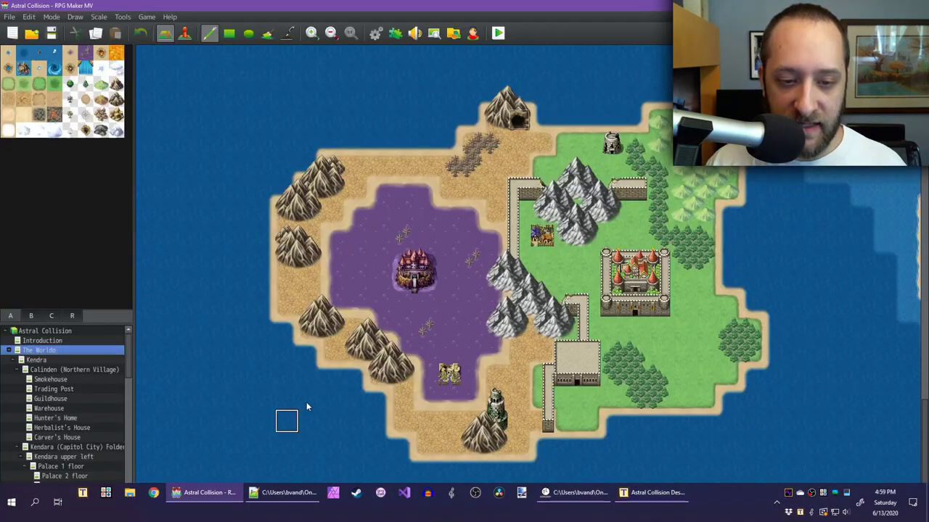
left_click(42, 340)
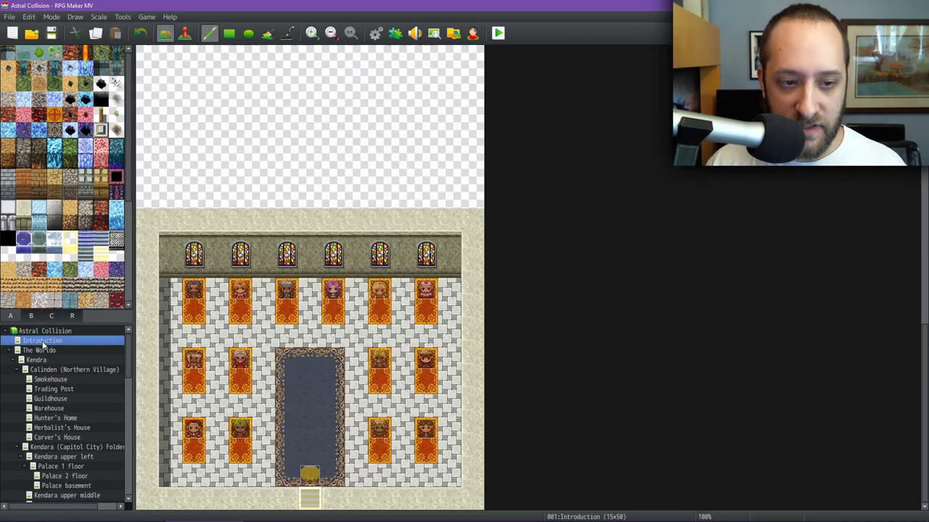
left_click(184, 32)
Open the LORE GIVER! event to review its dialogue, then cancel without changes.
scroll(347, 223, "up", 5)
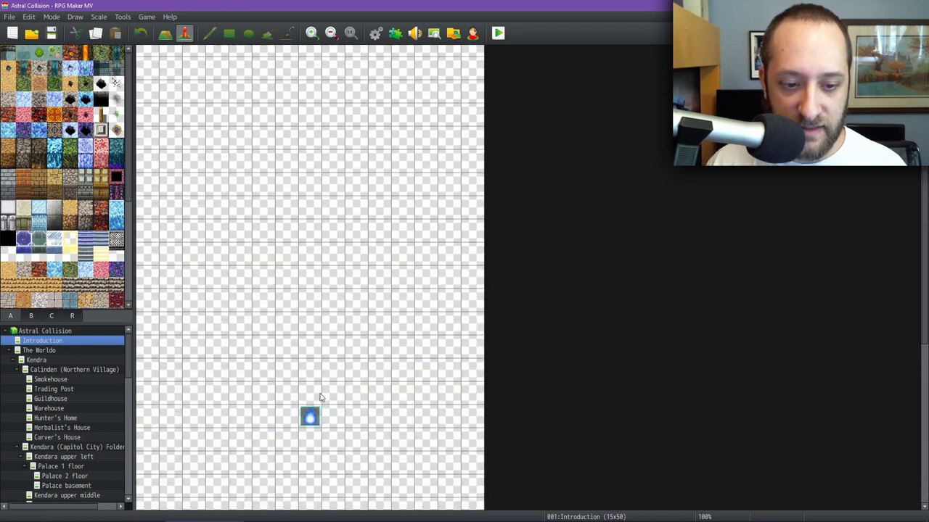
scroll(333, 305, "up", 3)
left_click(287, 127)
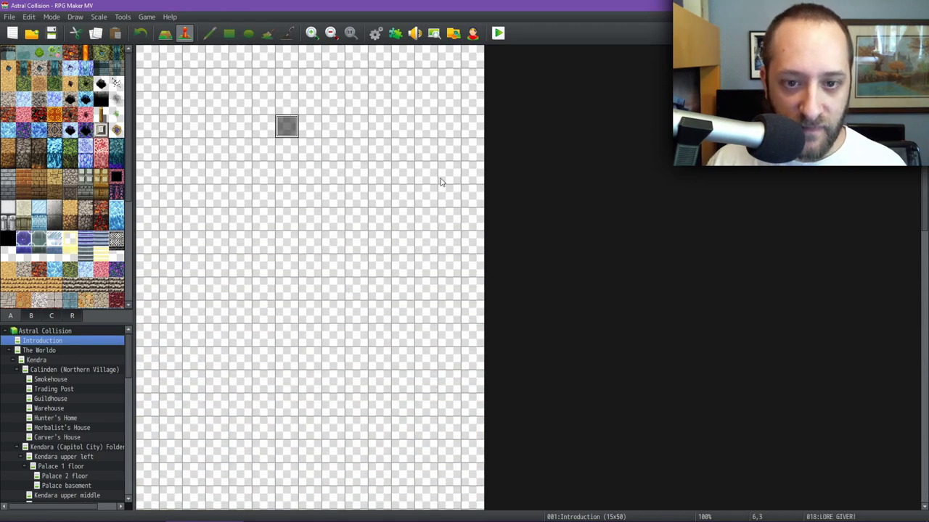
key("Return")
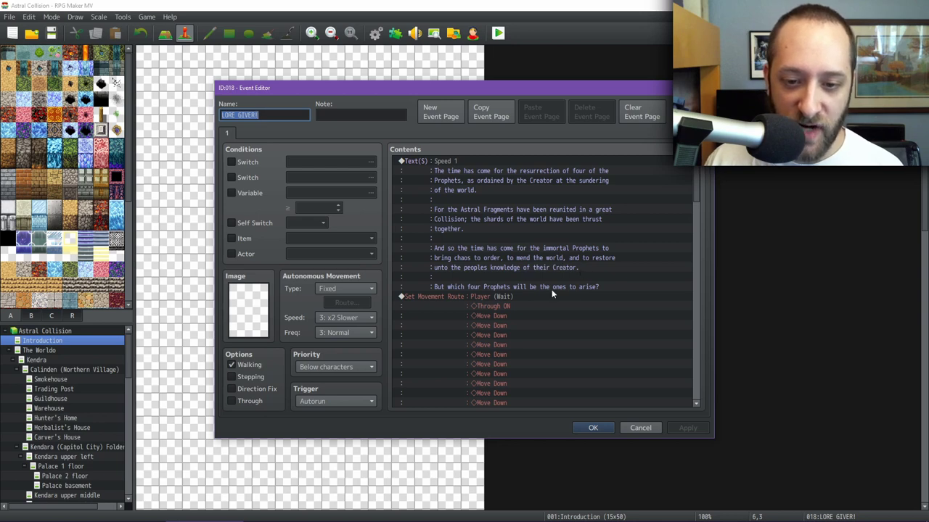
left_click(639, 428)
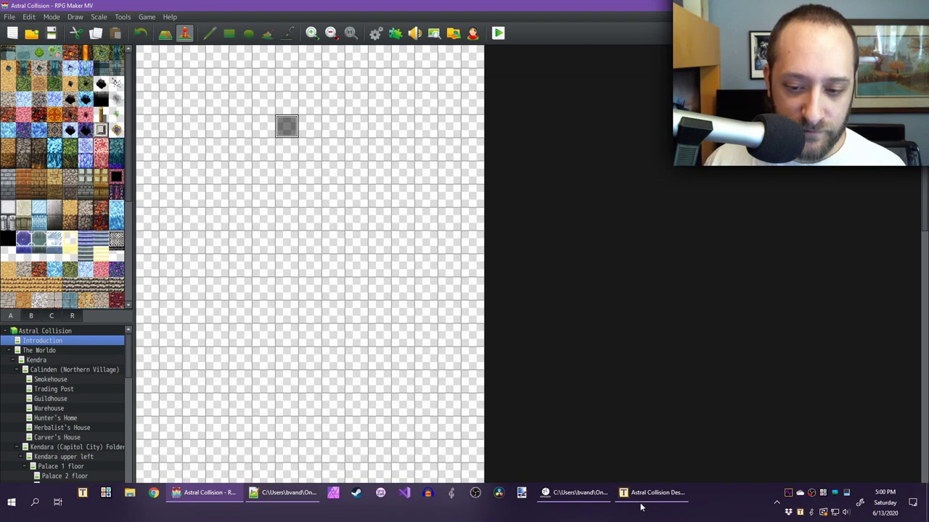
Bring the Astral Collision doc to front and select the Development of farming bullet.
left_click(644, 493)
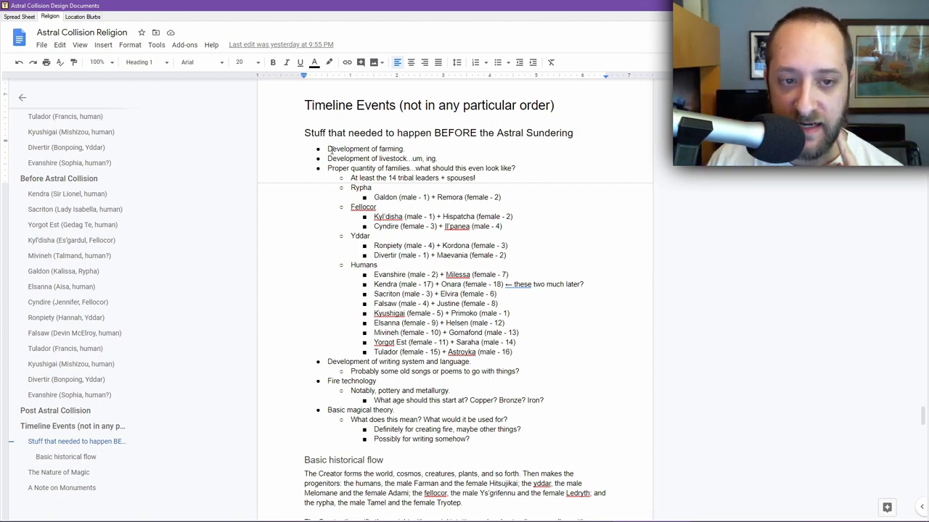
left_click_drag(329, 149, 394, 148)
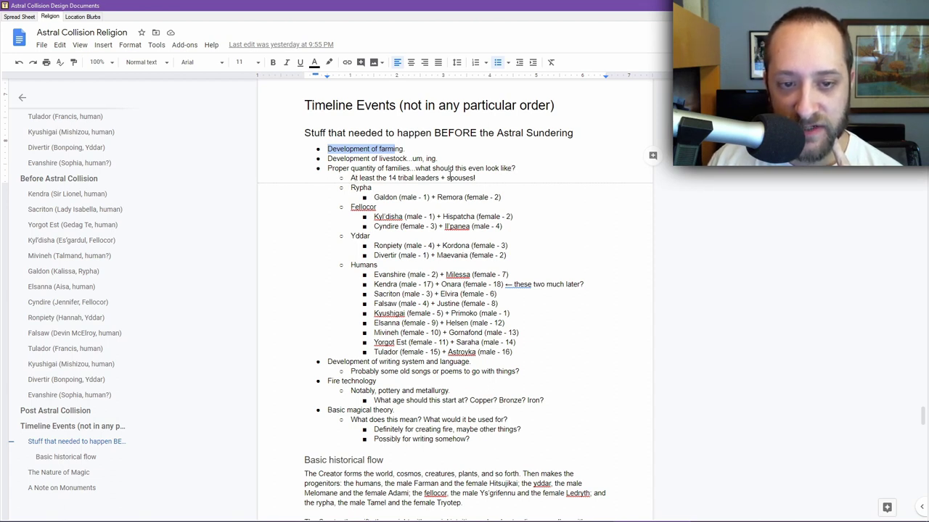
scroll(492, 177, "down", 1)
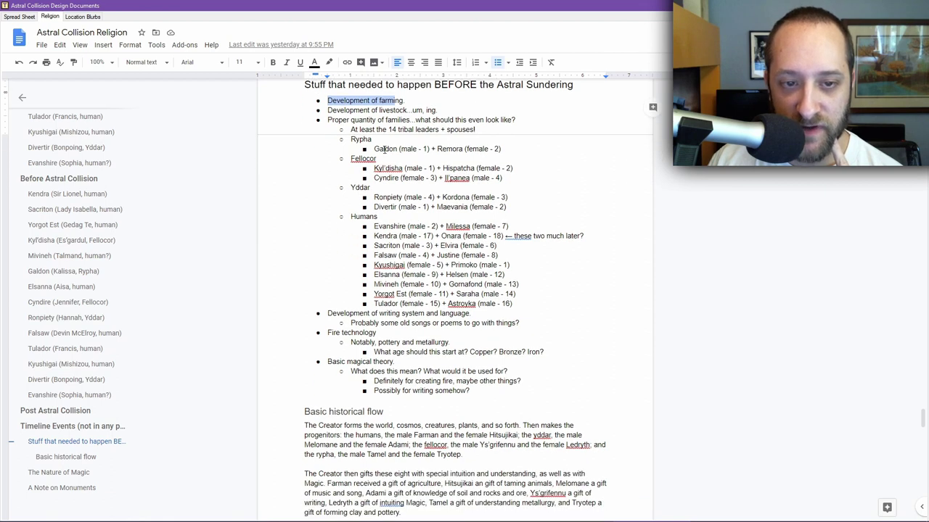
Select Galdon, Remora, male and female, then check and dismiss the Kyl'disha spelling suggestion.
double_click(386, 149)
double_click(450, 148)
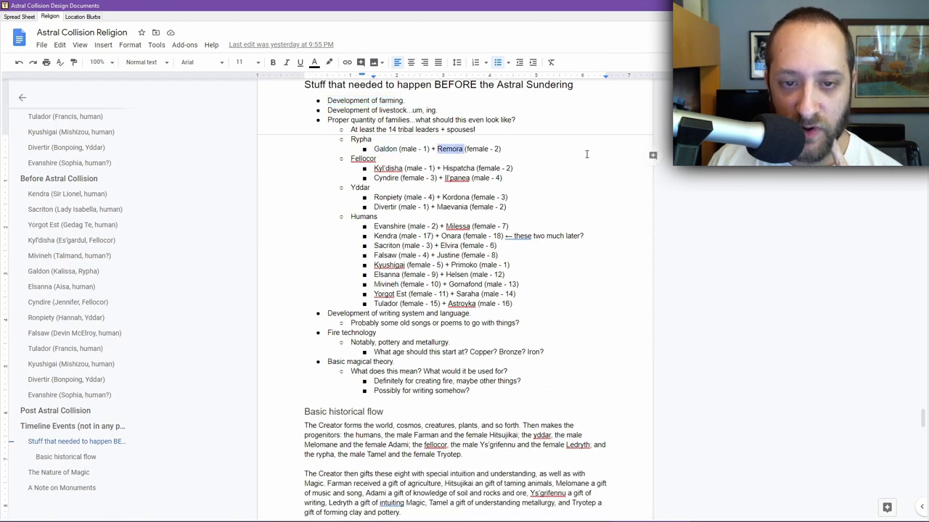
double_click(412, 149)
double_click(476, 148)
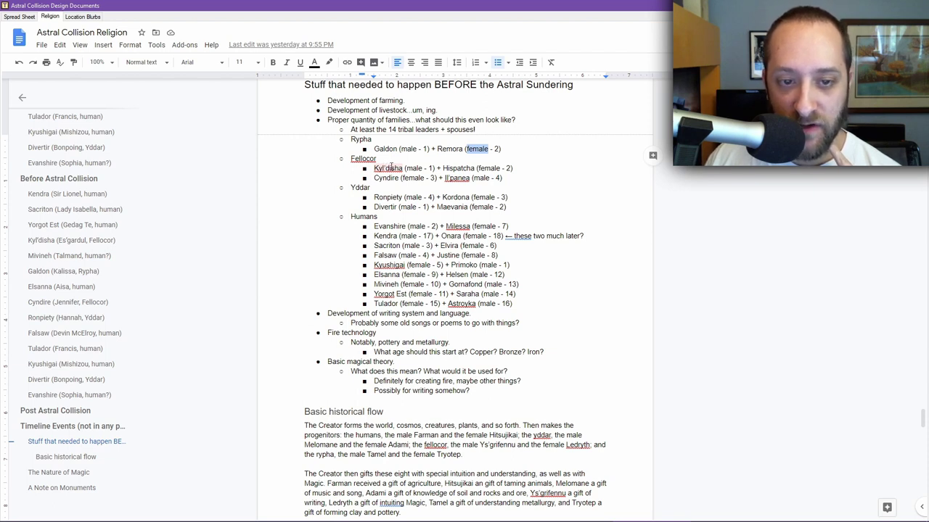
left_click(377, 168)
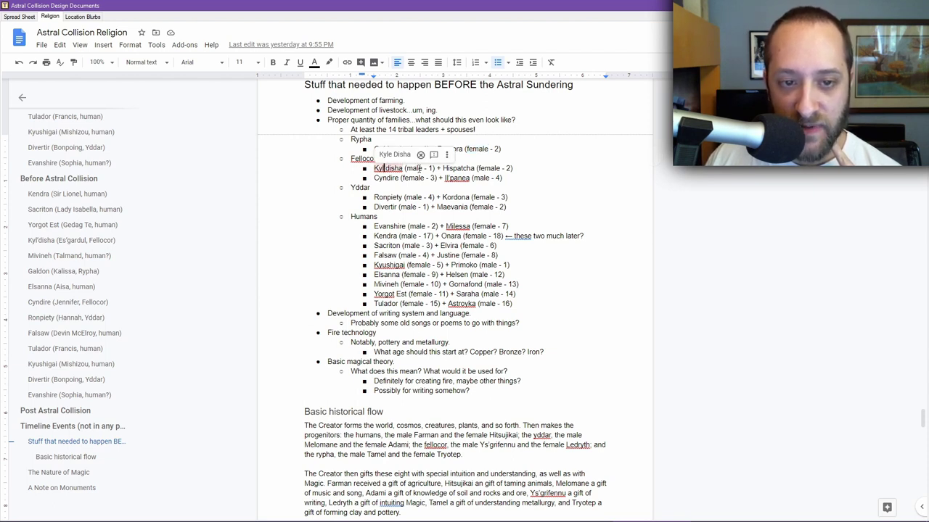
left_click(461, 168)
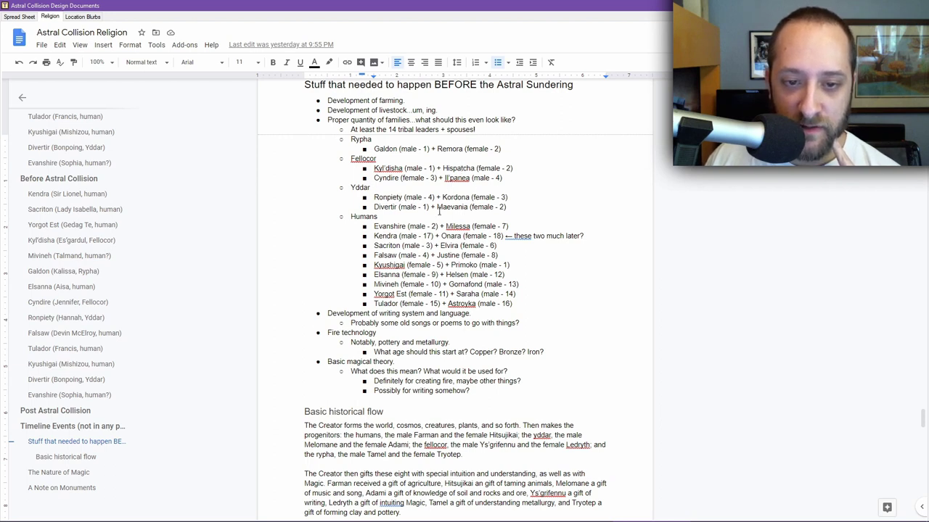
scroll(505, 192, "down", 1)
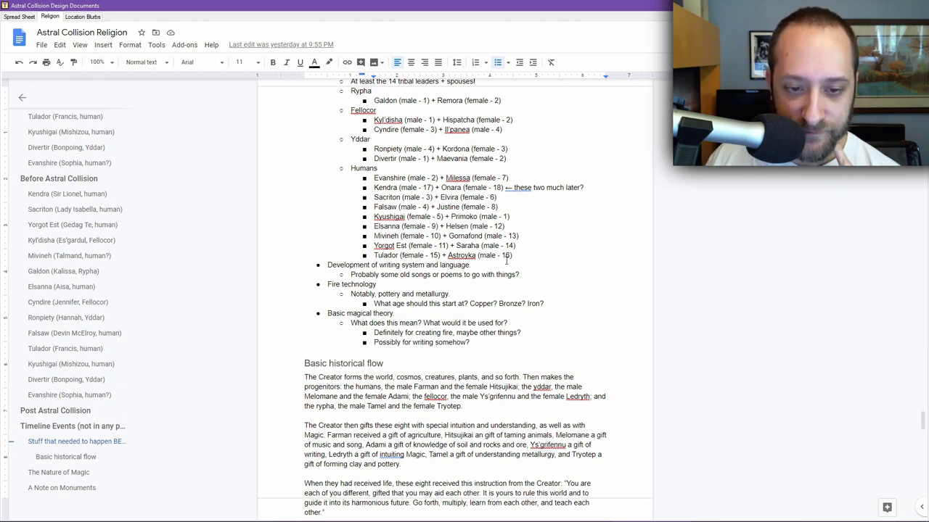
scroll(507, 262, "down", 1)
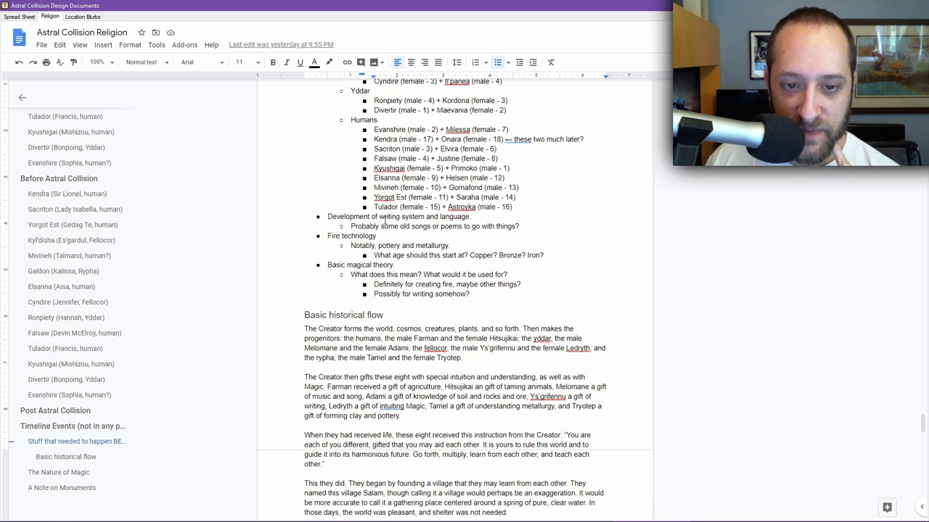
scroll(403, 185, "up", 2)
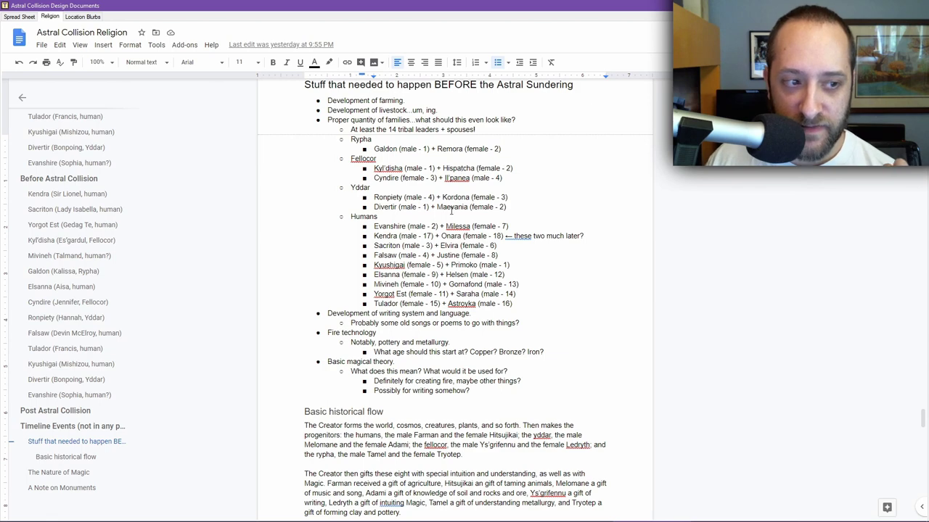
scroll(125, 222, "up", 3)
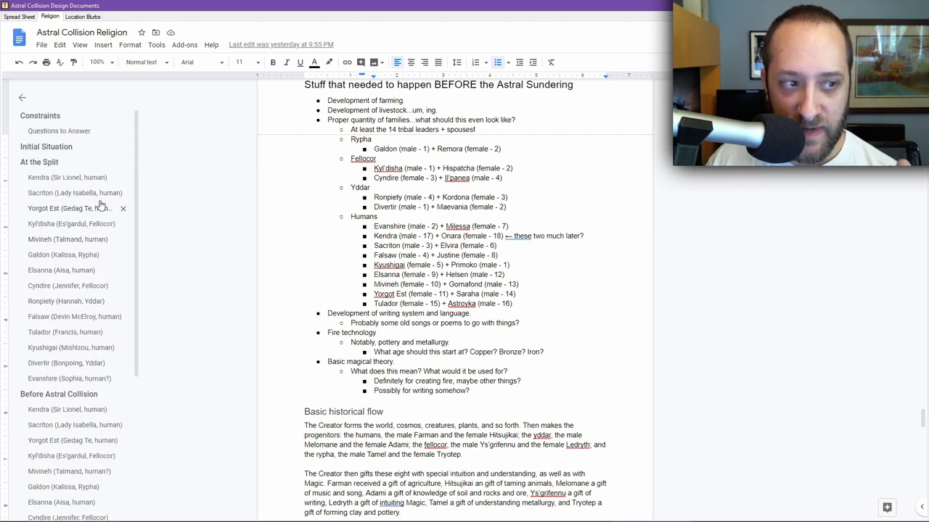
left_click(45, 147)
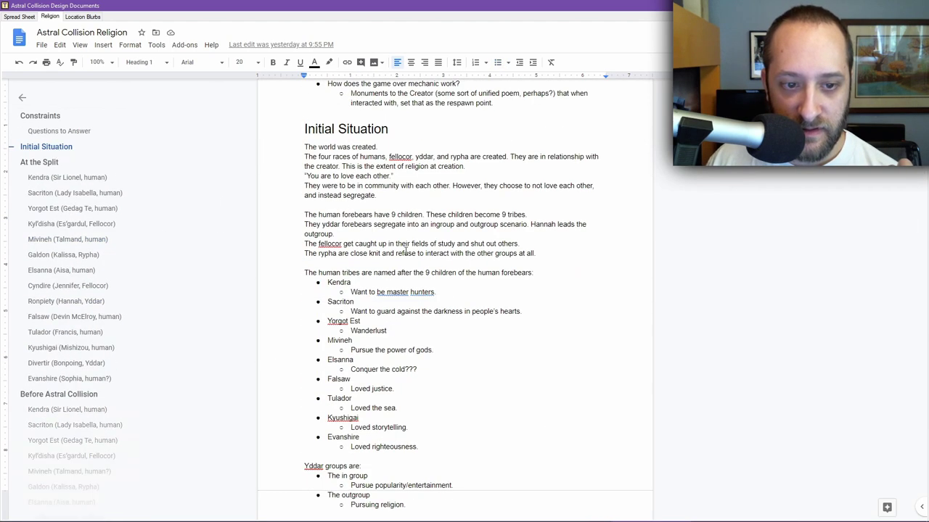
scroll(487, 267, "up", 2)
scroll(486, 267, "up", 20)
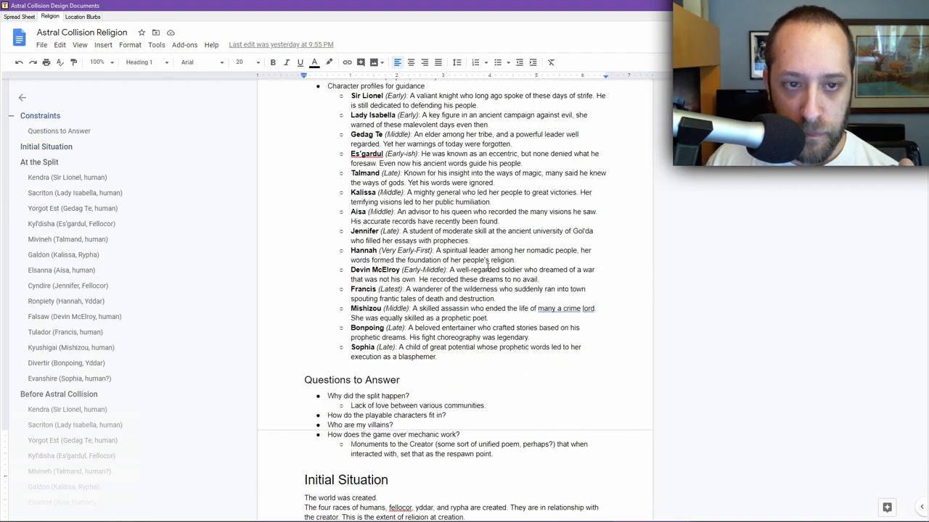
scroll(487, 267, "down", 3)
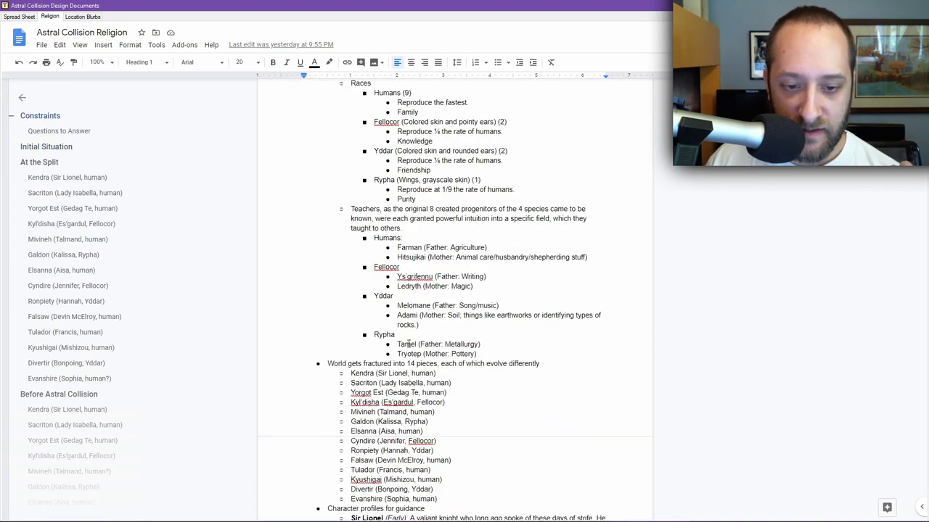
scroll(91, 328, "down", 3)
left_click(54, 426)
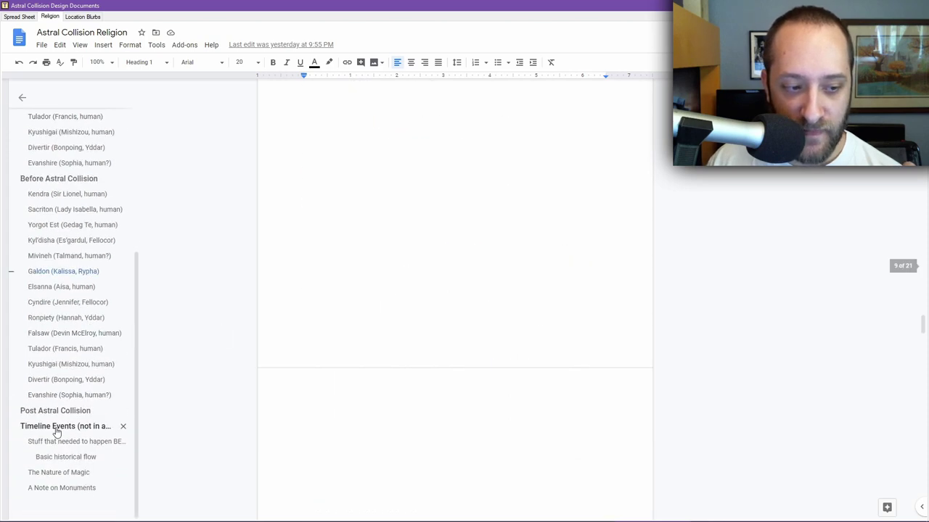
scroll(354, 263, "down", 2)
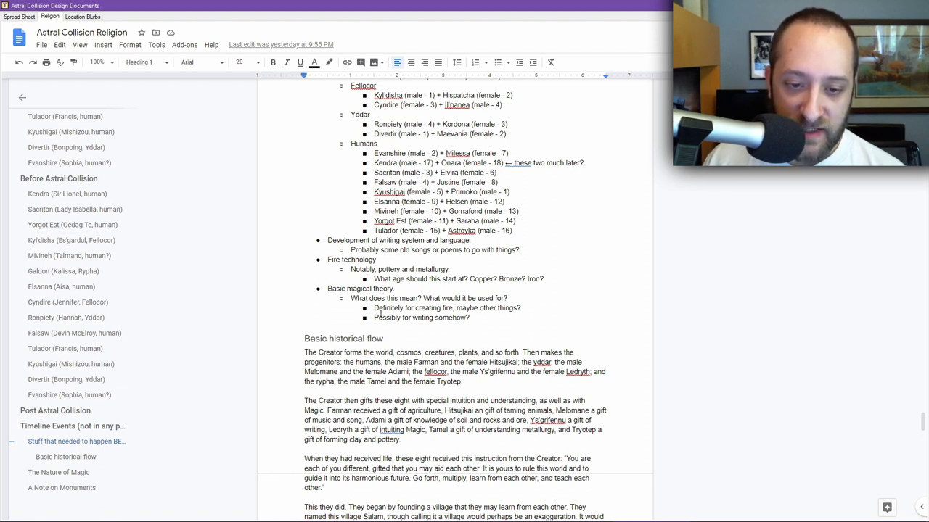
left_click(476, 317)
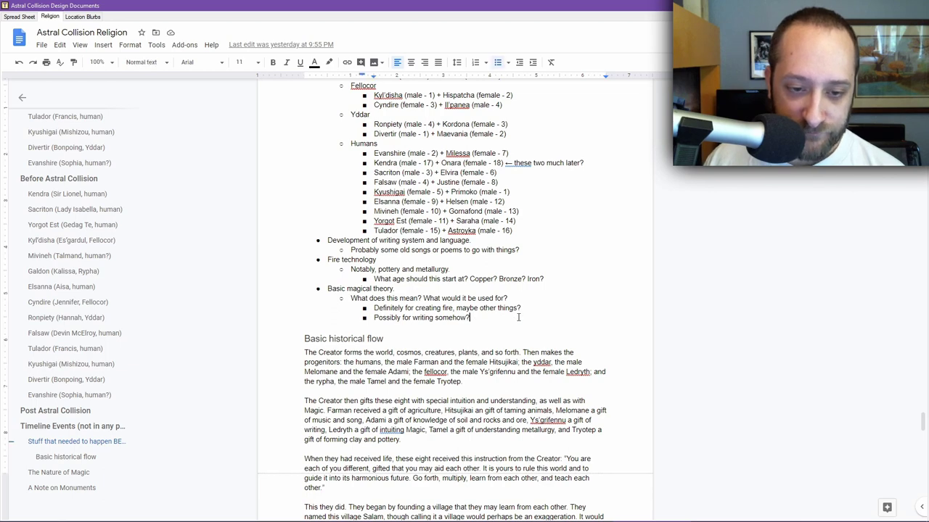
scroll(518, 316, "down", 2)
double_click(413, 220)
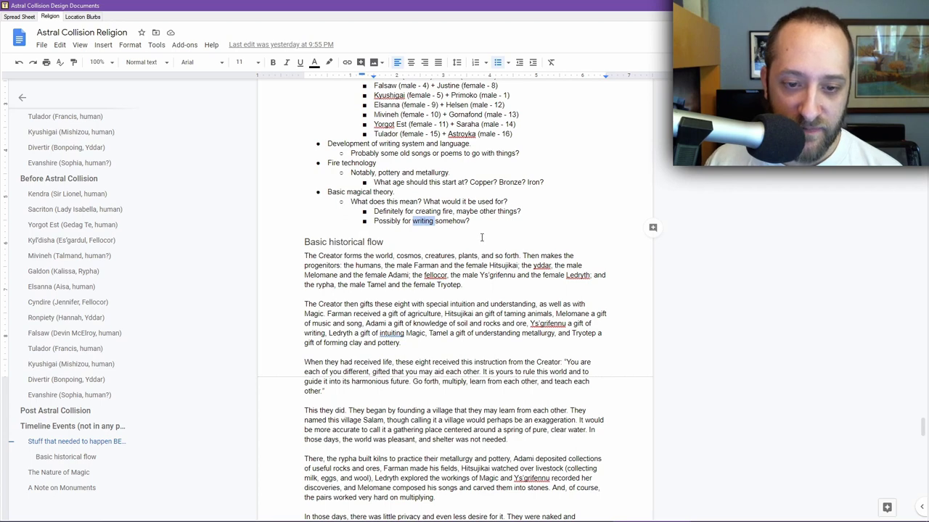
scroll(481, 236, "down", 3)
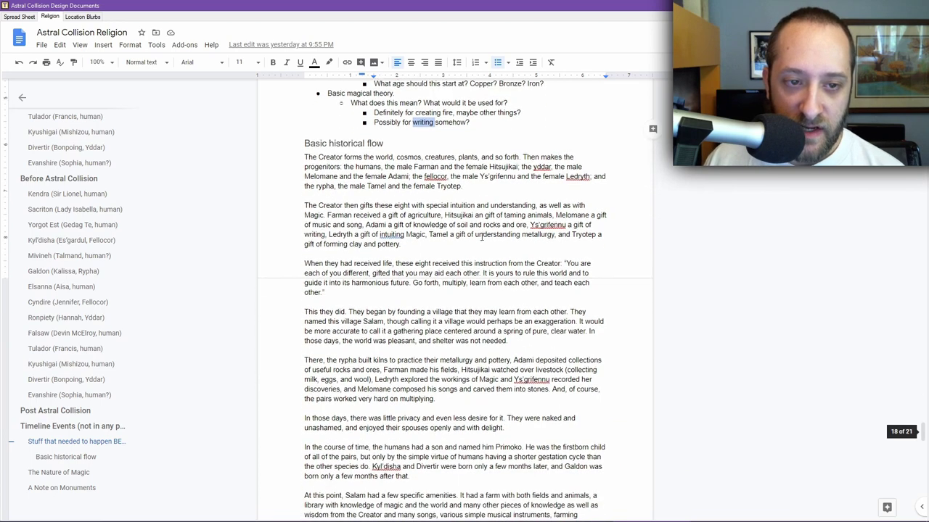
scroll(392, 178, "up", 1)
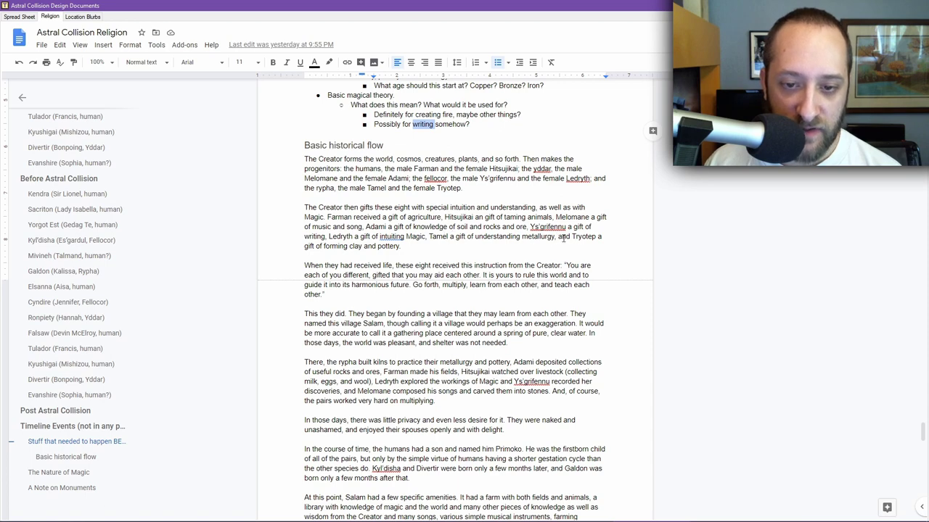
scroll(342, 249, "down", 1)
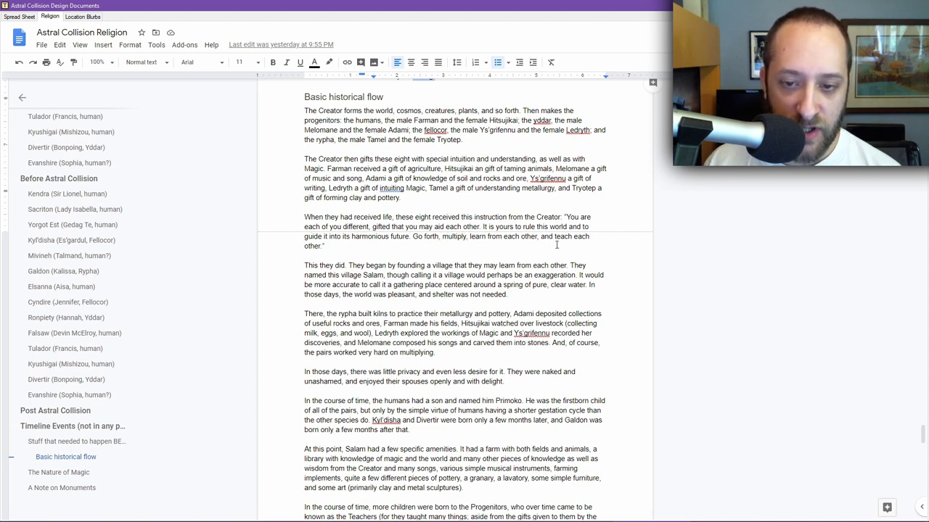
scroll(563, 245, "down", 3)
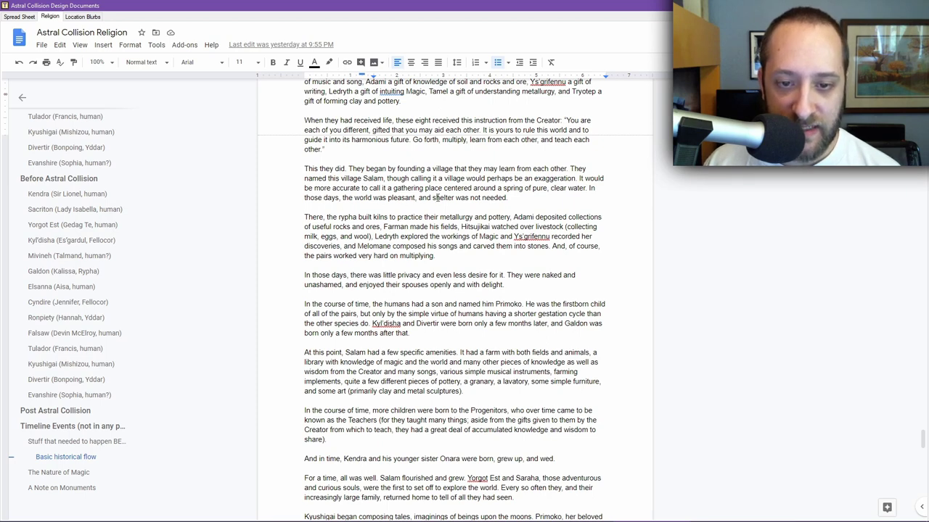
scroll(467, 197, "down", 1)
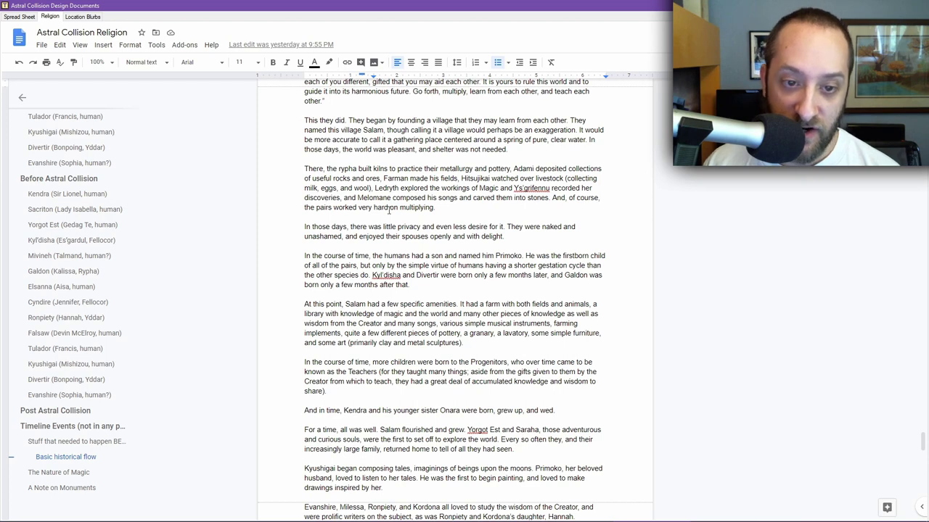
scroll(421, 206, "down", 1)
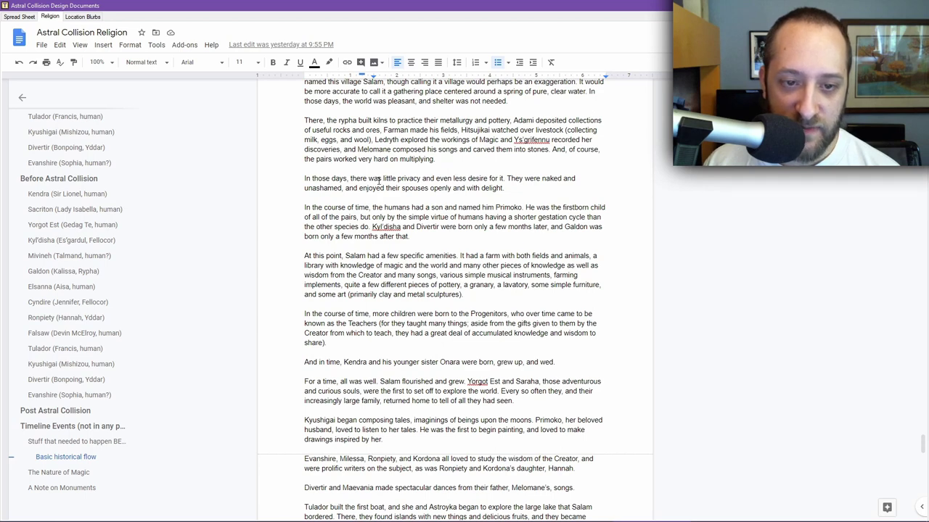
scroll(492, 185, "down", 1)
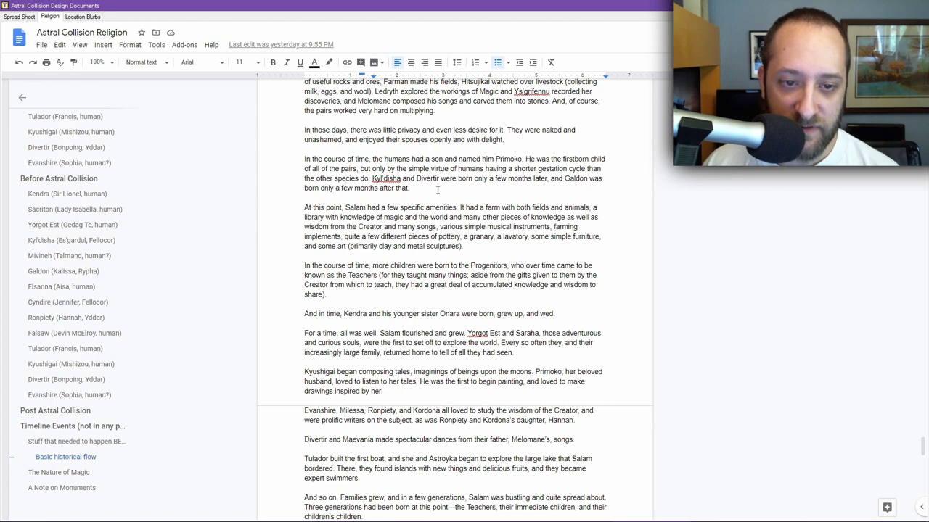
scroll(440, 189, "down", 2)
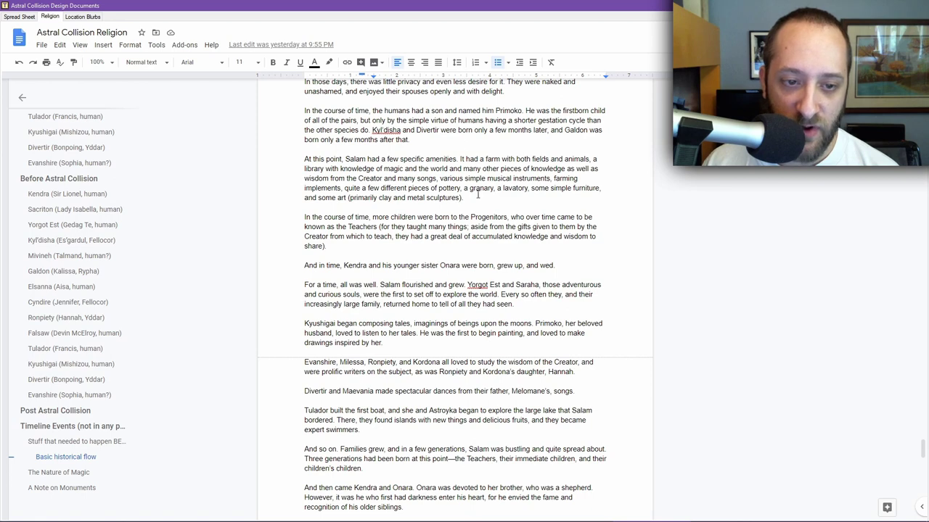
scroll(468, 194, "down", 3)
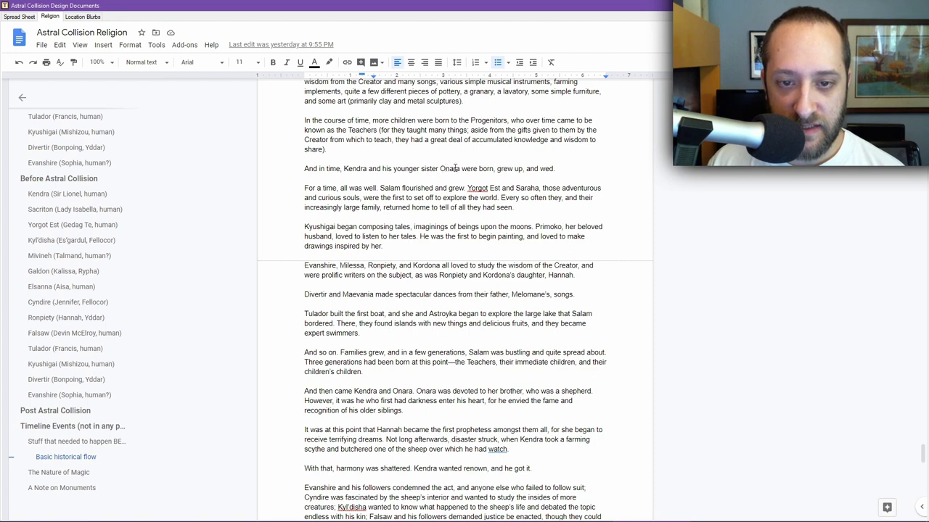
Replace 'younger' with 'twin' in the Kendra and Onara line.
double_click(402, 168)
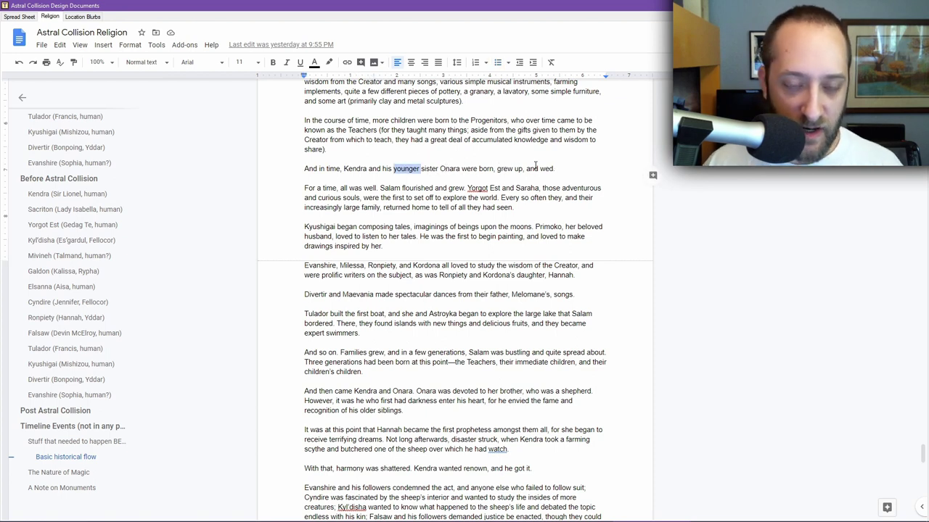
type("twin")
type(".")
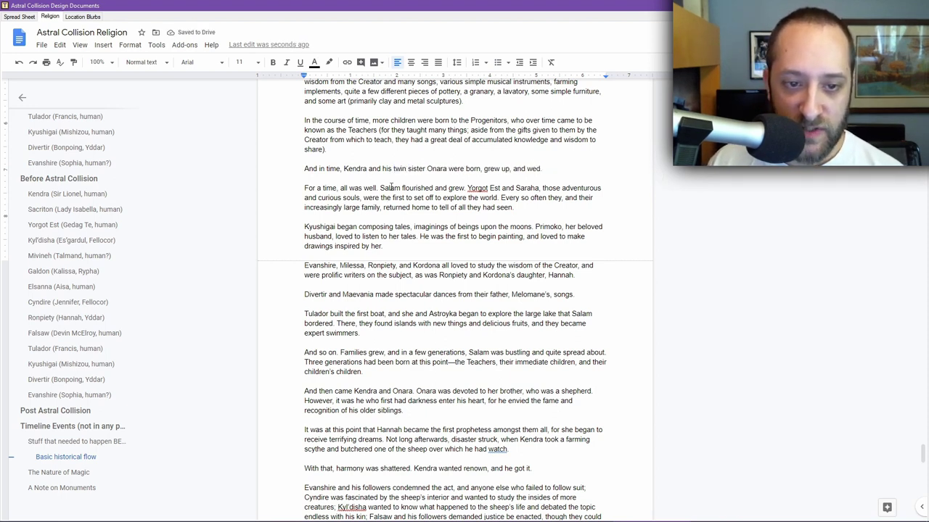
type(".")
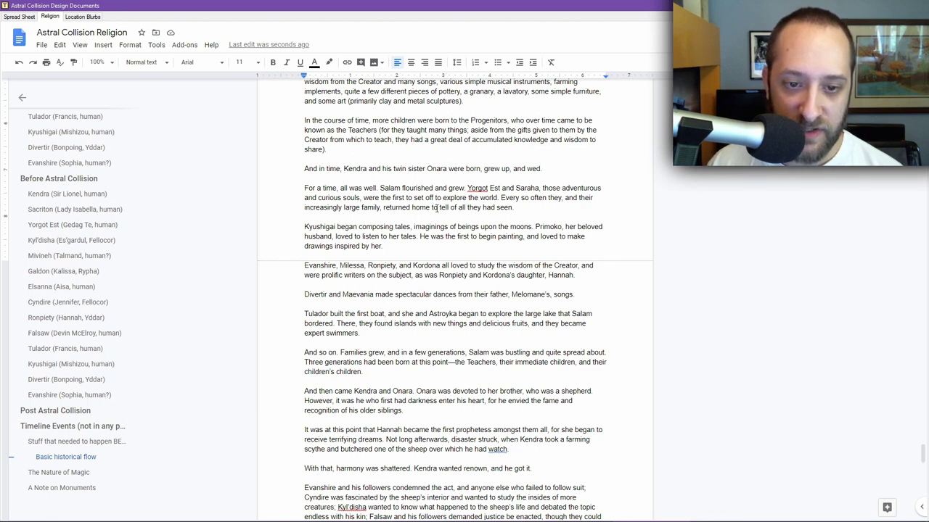
scroll(486, 210, "down", 1)
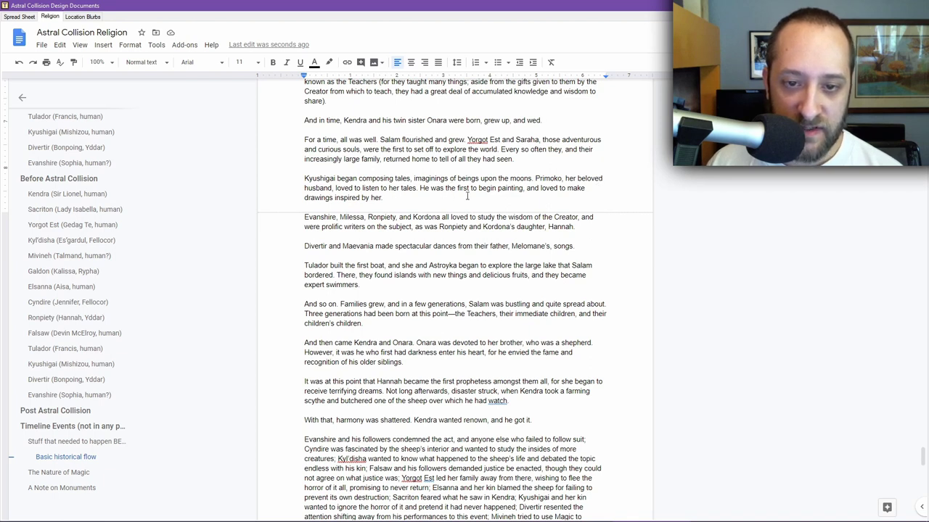
double_click(375, 197)
scroll(503, 140, "down", 1)
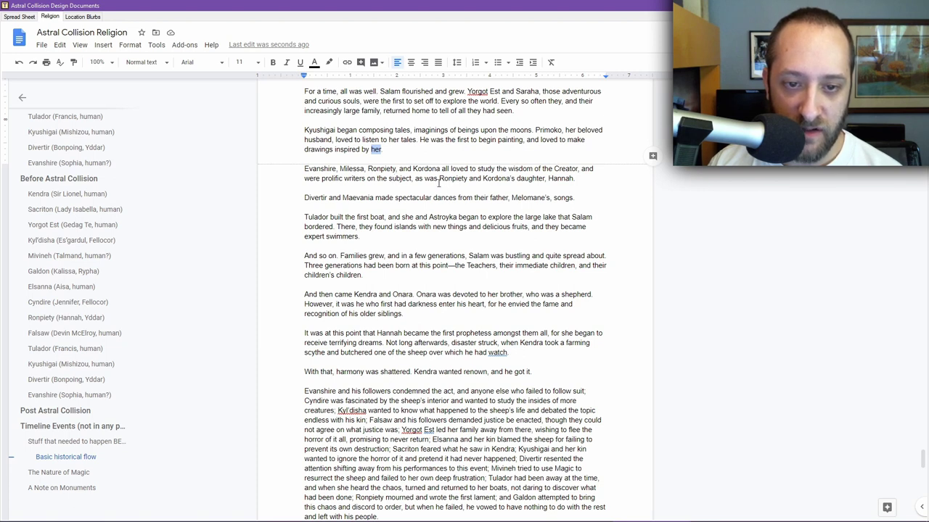
left_click(432, 182)
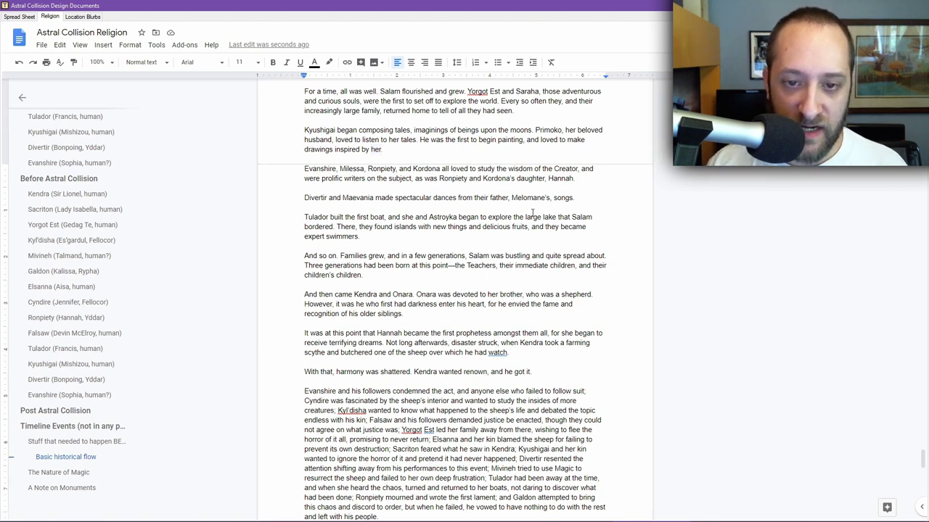
double_click(562, 178)
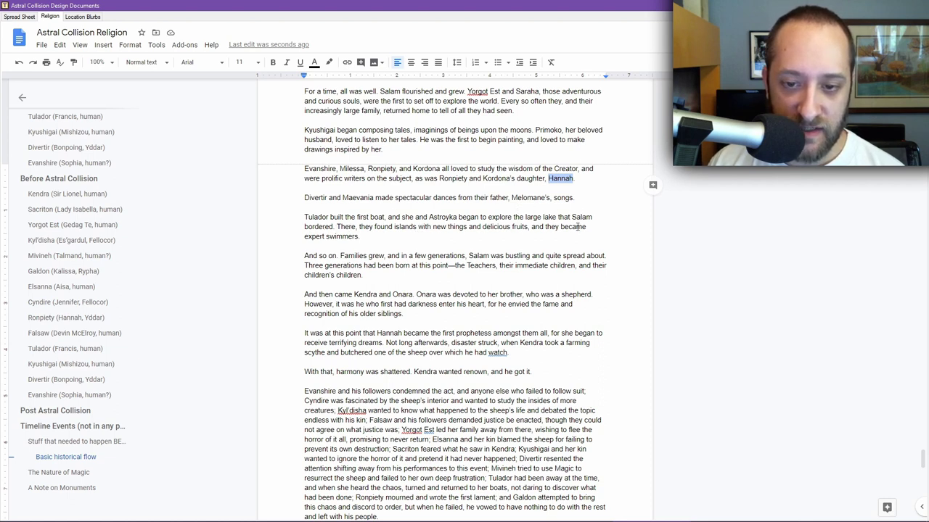
scroll(404, 216, "down", 1)
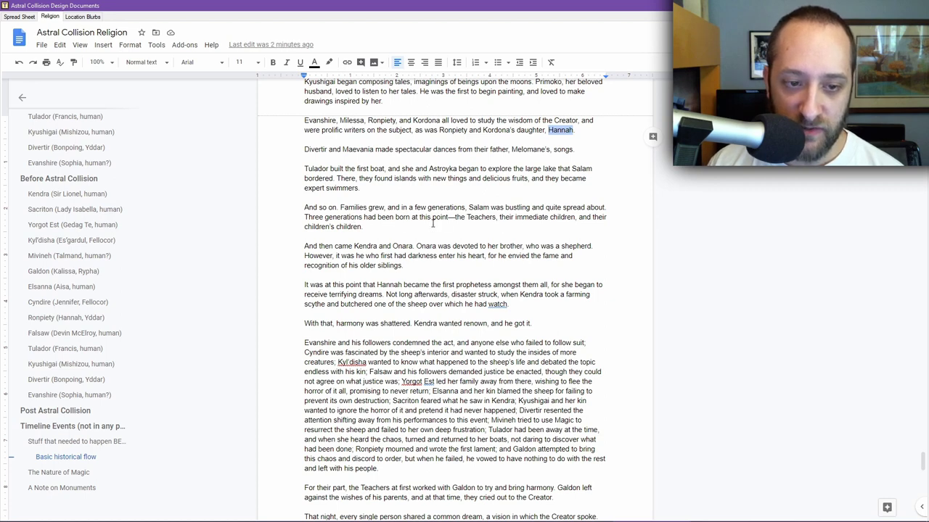
scroll(395, 224, "down", 1)
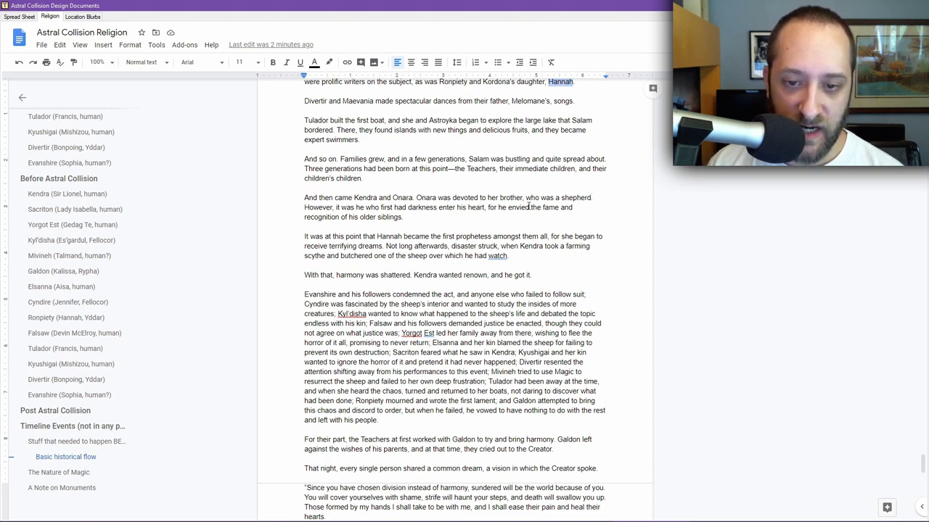
scroll(421, 184, "down", 1)
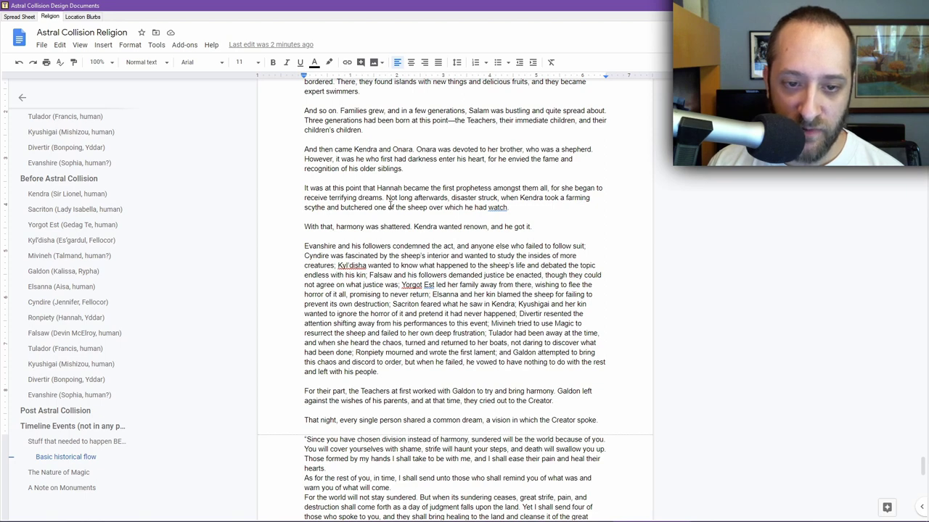
scroll(502, 208, "down", 1)
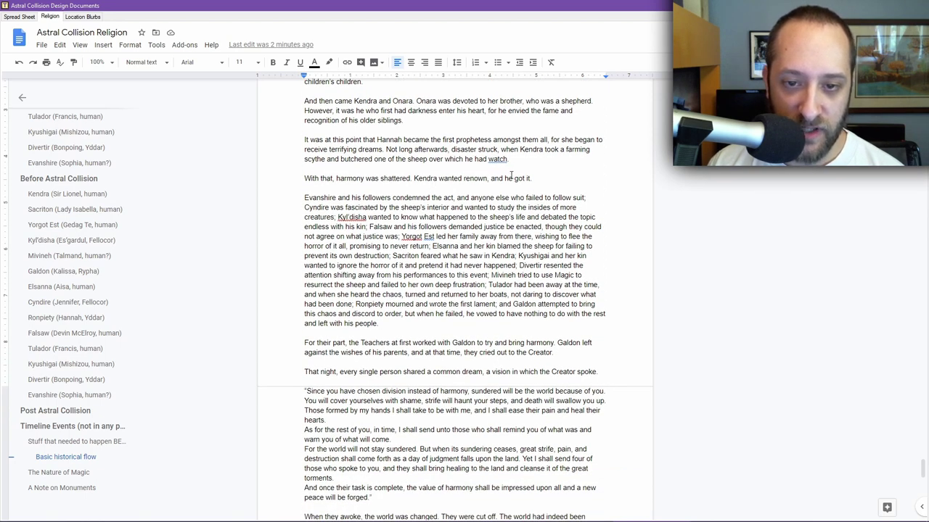
scroll(527, 175, "down", 1)
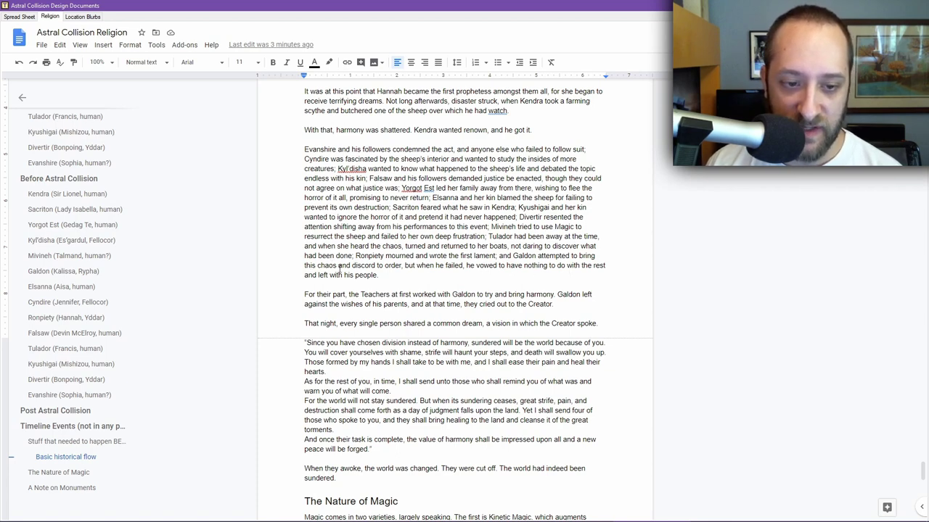
scroll(369, 268, "down", 1)
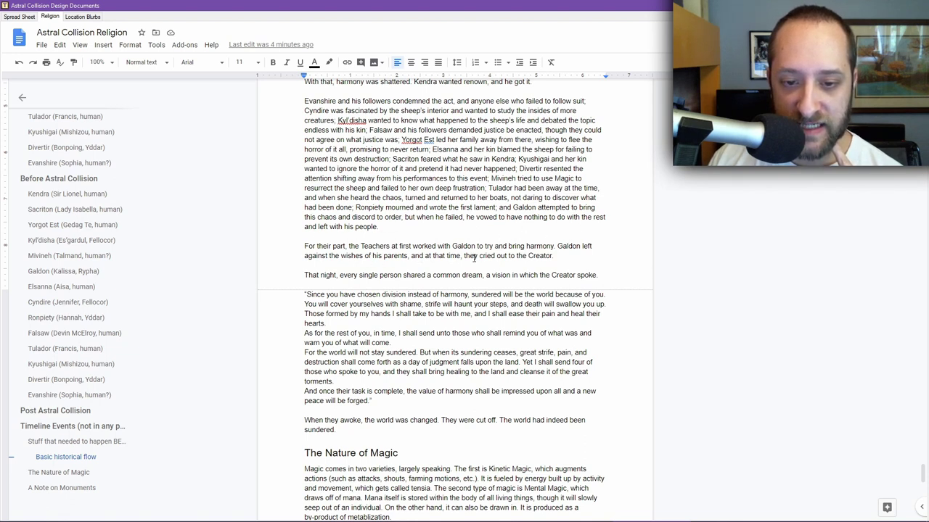
scroll(447, 256, "down", 3)
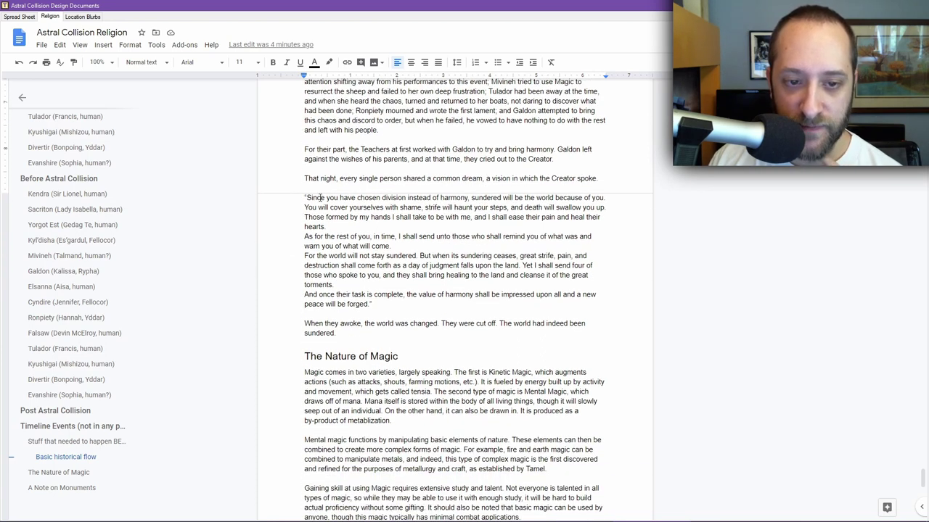
Select the Creator's quoted speech and type 'you' at the quote's start.
left_click_drag(378, 307, 286, 196)
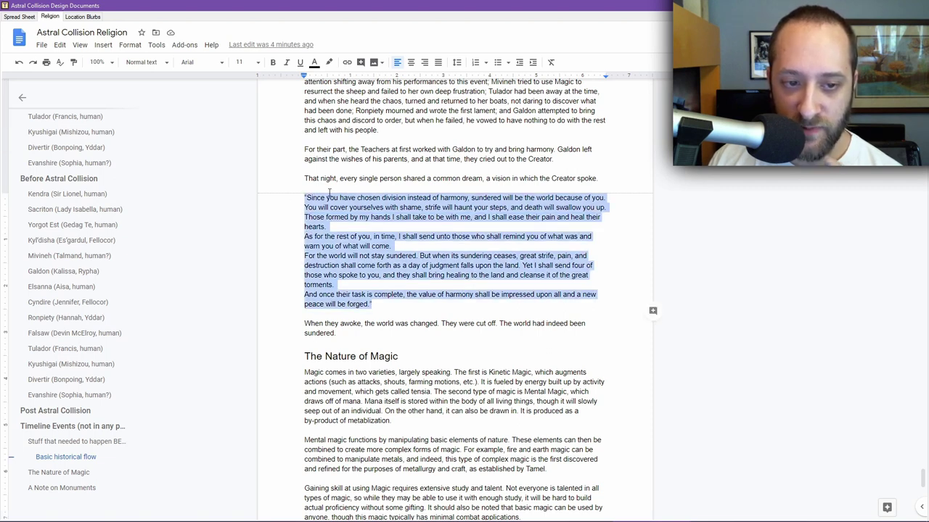
double_click(311, 198)
left_click(302, 197)
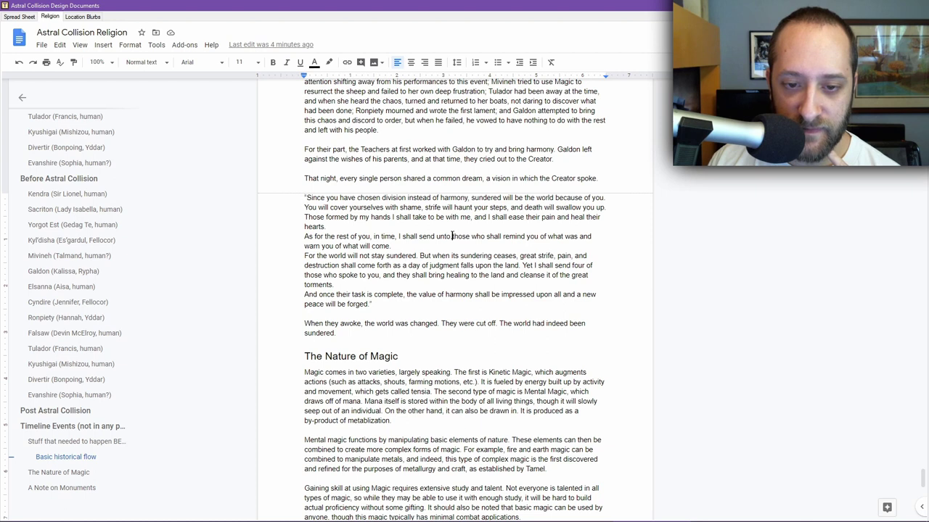
type("you")
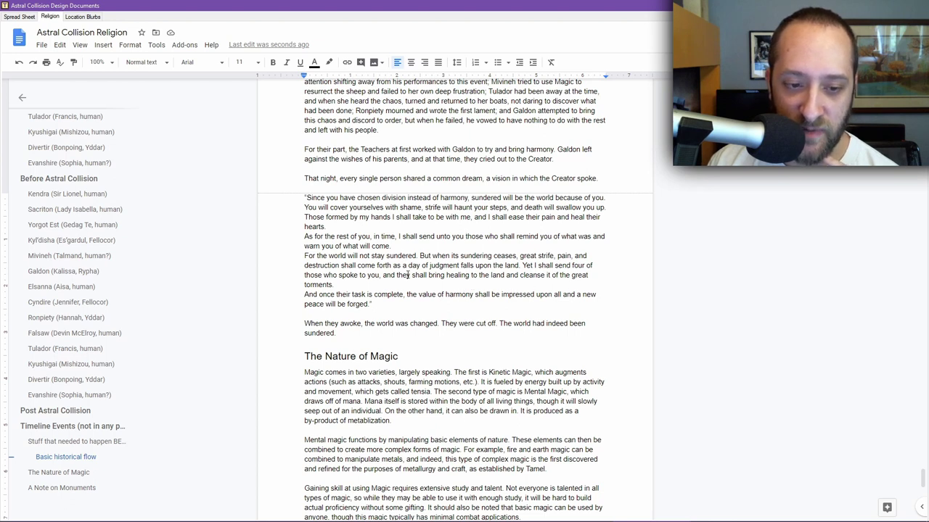
Reselect the speech's last two lines and restore the Astral Collision Timeline window.
left_click_drag(371, 304, 304, 255)
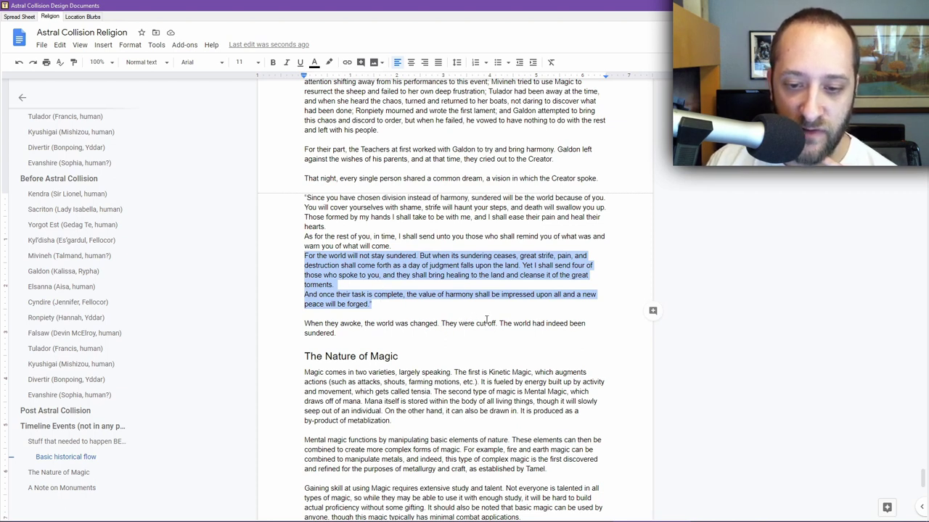
left_click(338, 332)
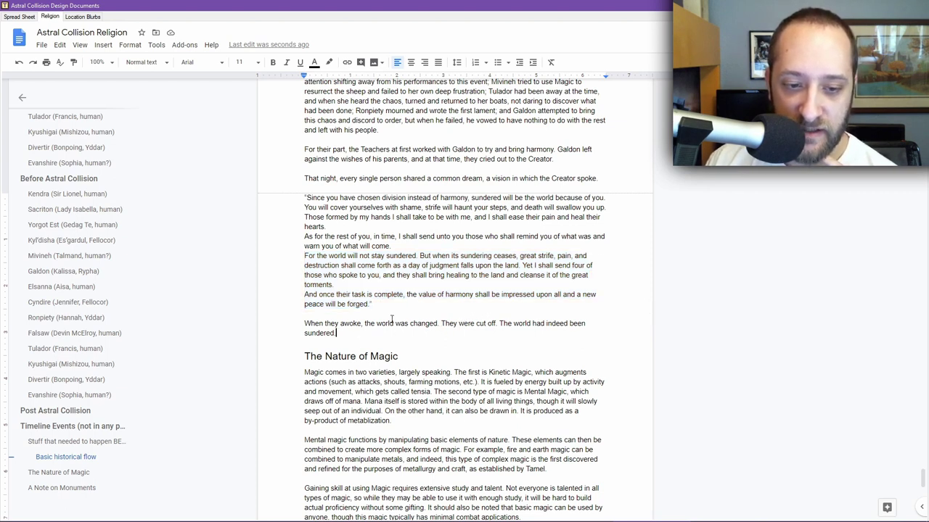
left_click_drag(393, 303, 284, 258)
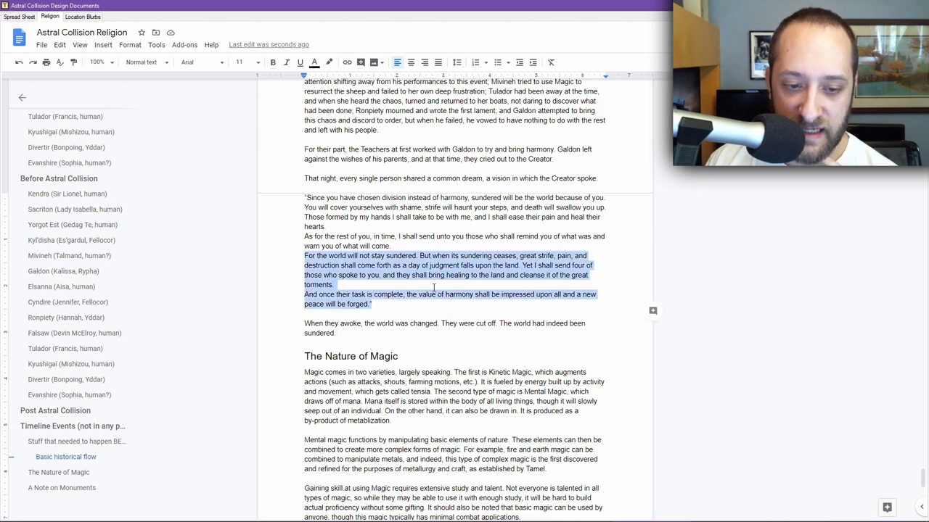
mouse_move(417, 516)
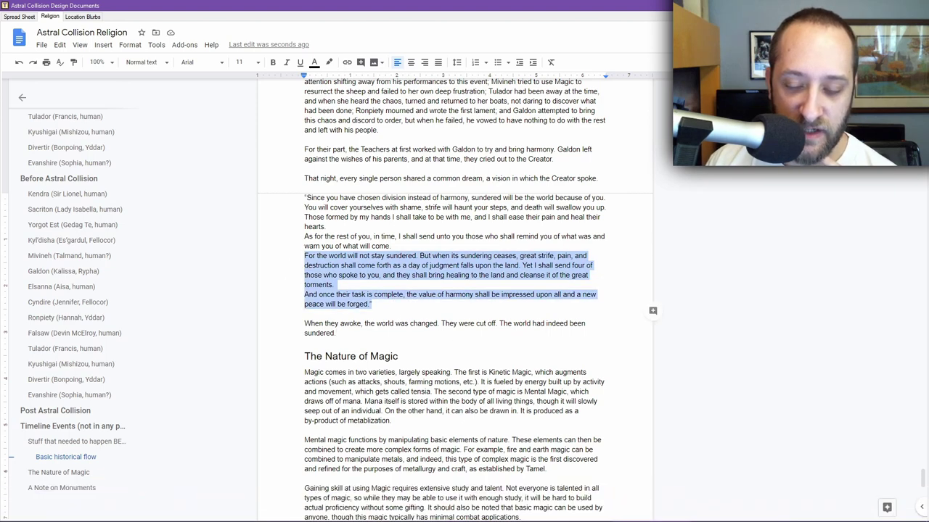
left_click(592, 503)
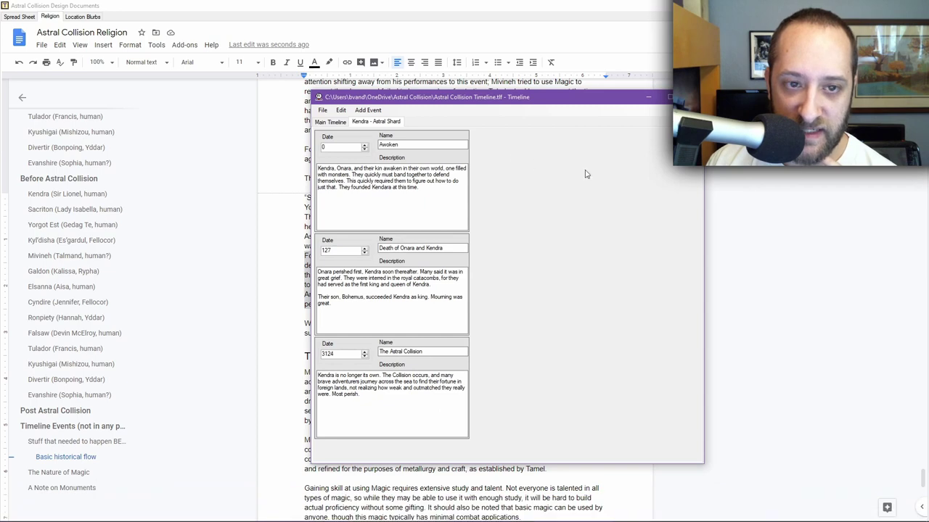
Show Main Timeline events, move the window left, and scroll from Creation to The Astral Collision.
left_click(336, 123)
scroll(636, 197, "up", 10)
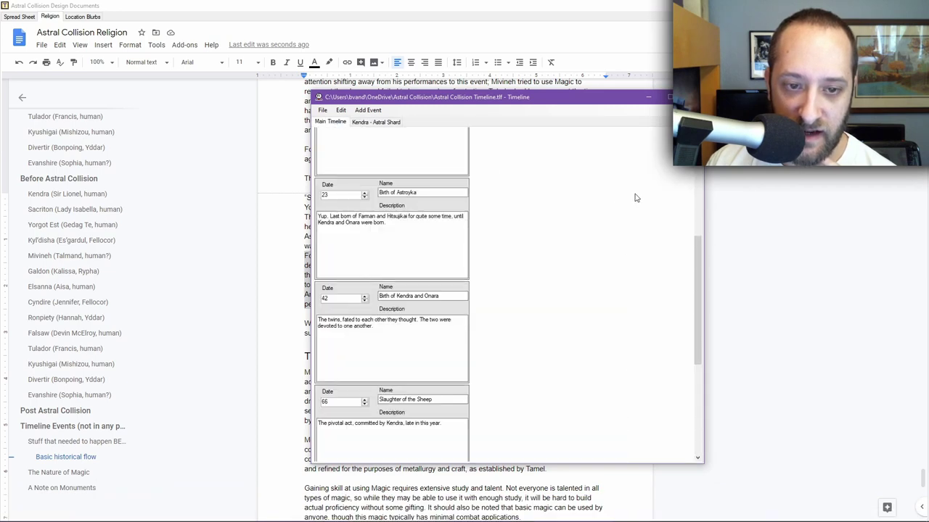
scroll(635, 198, "up", 5)
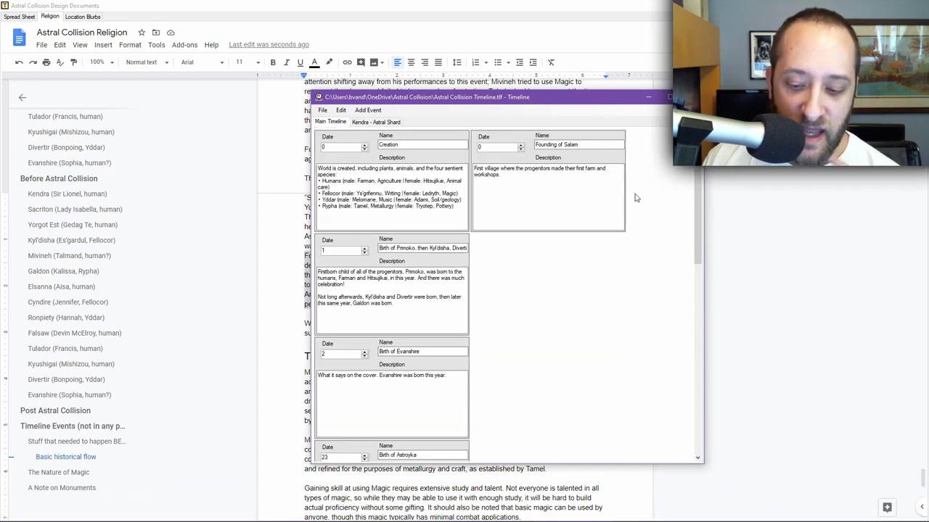
left_click_drag(501, 100, 351, 96)
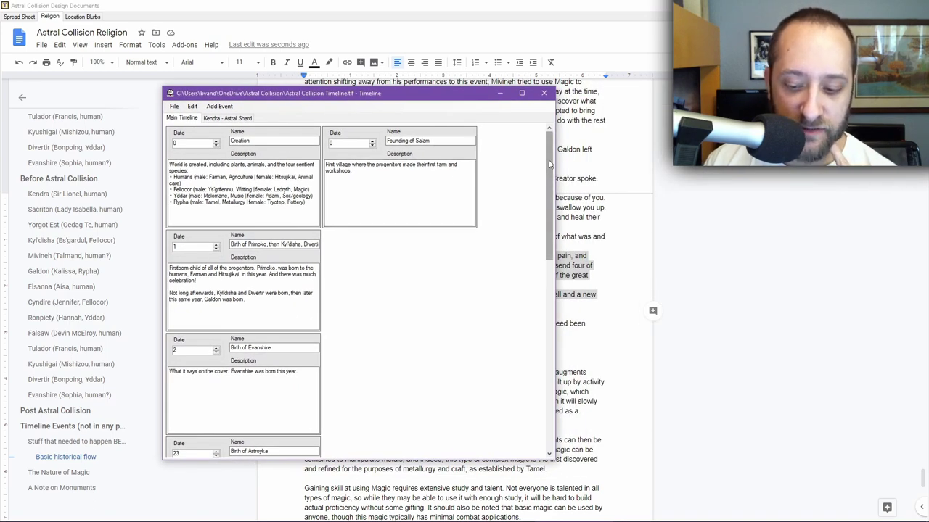
left_click_drag(550, 164, 525, 382)
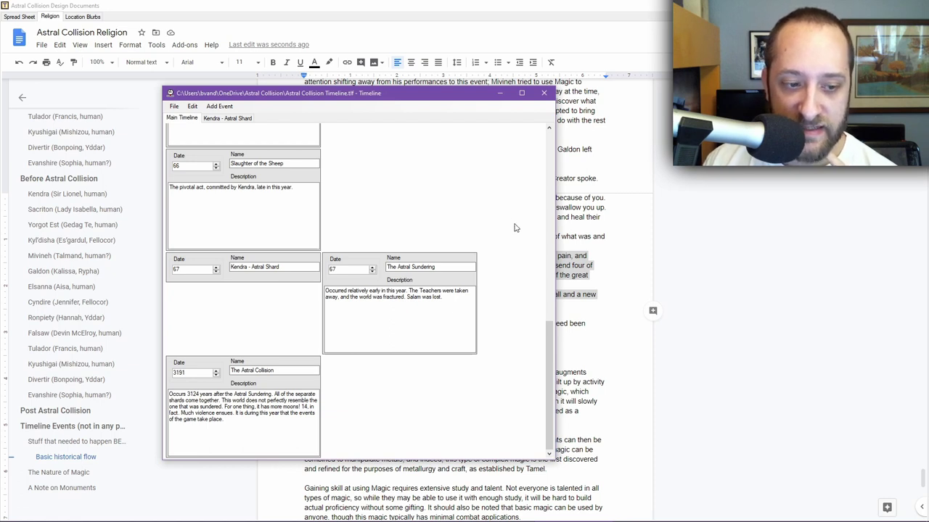
left_click_drag(549, 346, 535, 150)
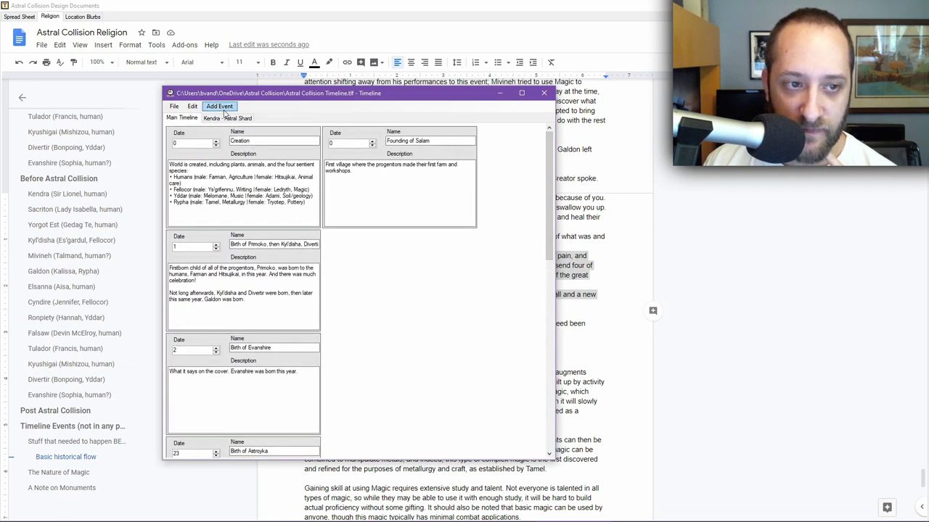
Open the All timelines overview, center its window, and spread dates to one-year steps.
left_click(192, 106)
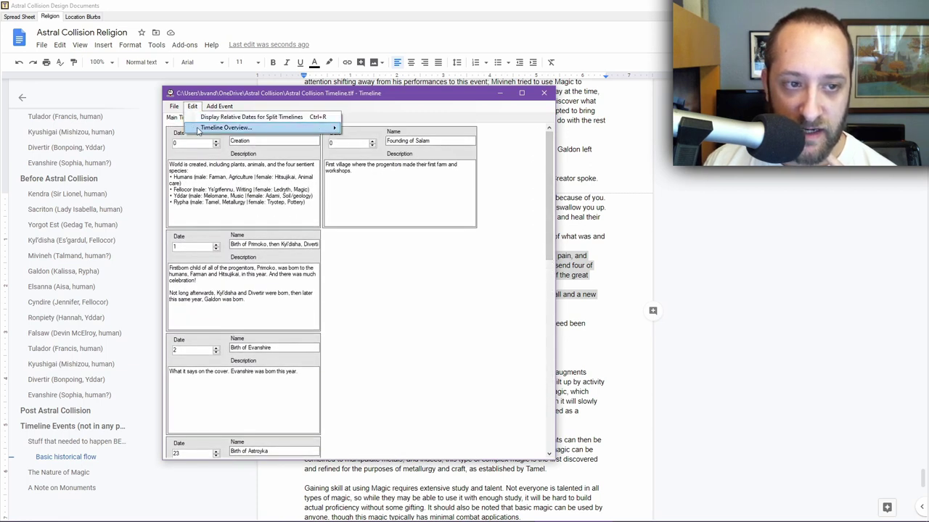
mouse_move(209, 128)
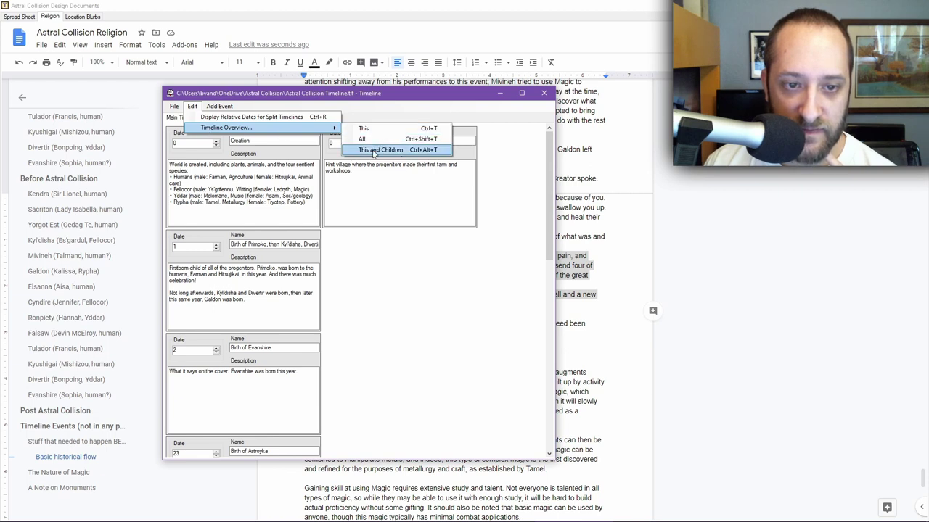
left_click(362, 139)
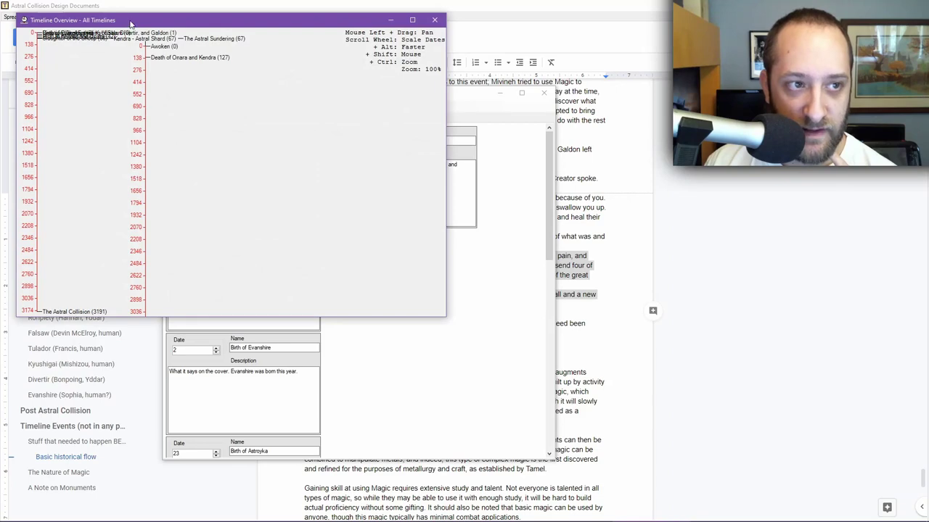
left_click_drag(131, 21, 336, 149)
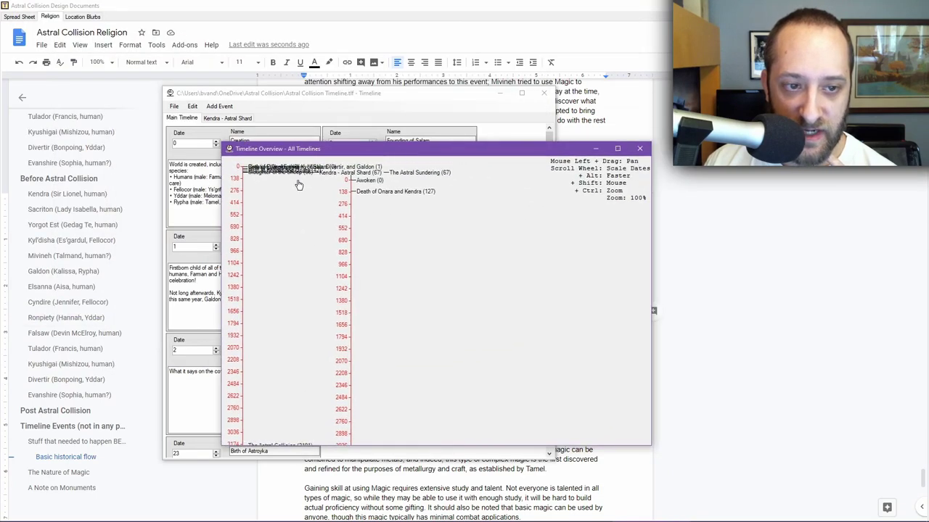
scroll(306, 200, "up", 5)
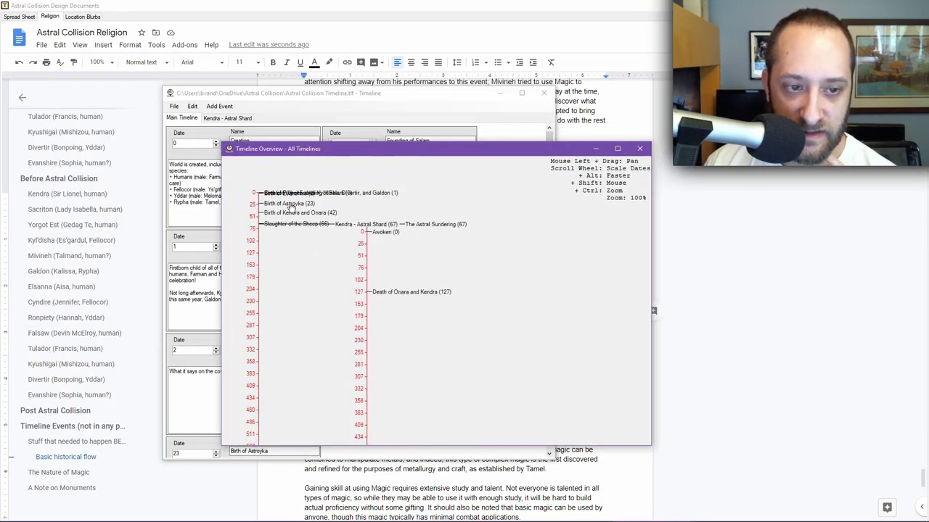
scroll(294, 211, "up", 10)
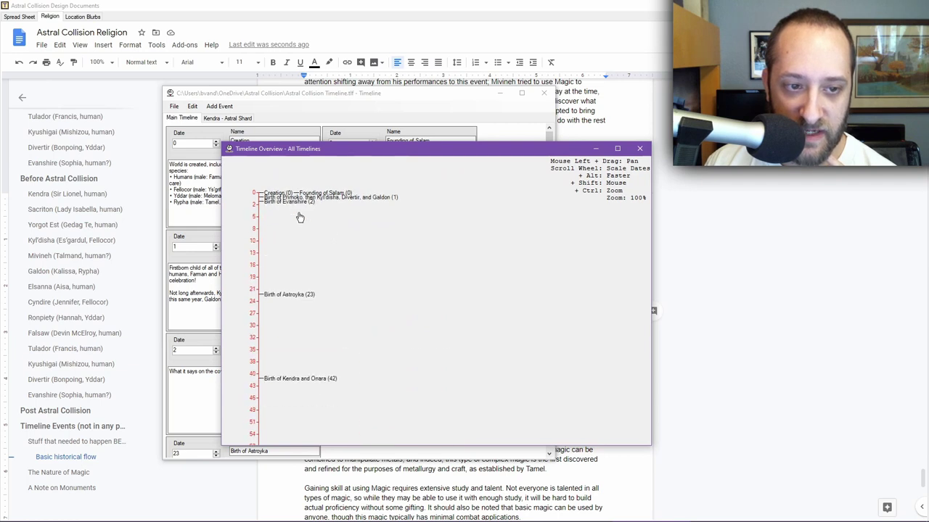
scroll(300, 218, "up", 4)
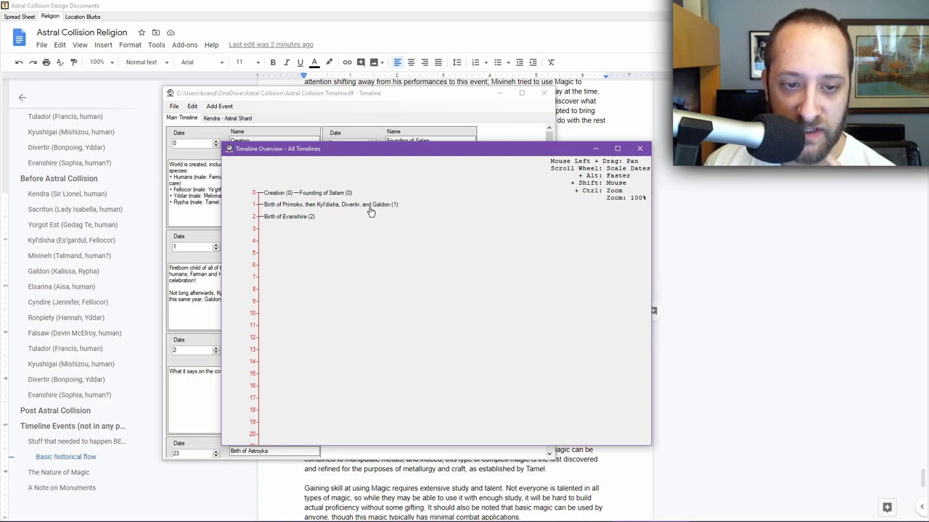
Pan the overview past Birth of Kendra and Onara to years 56–79 around Slaughter of the Sheep.
scroll(319, 290, "down", 5)
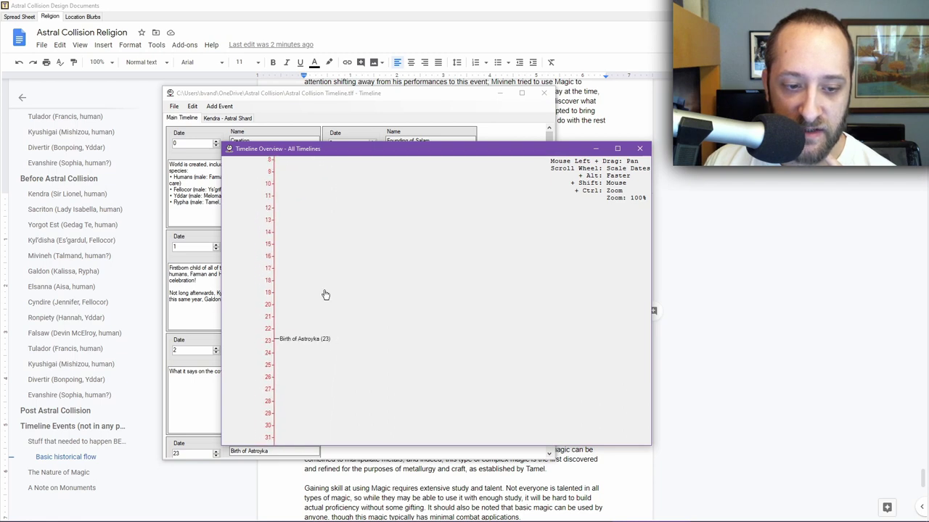
left_click_drag(330, 333, 329, 253)
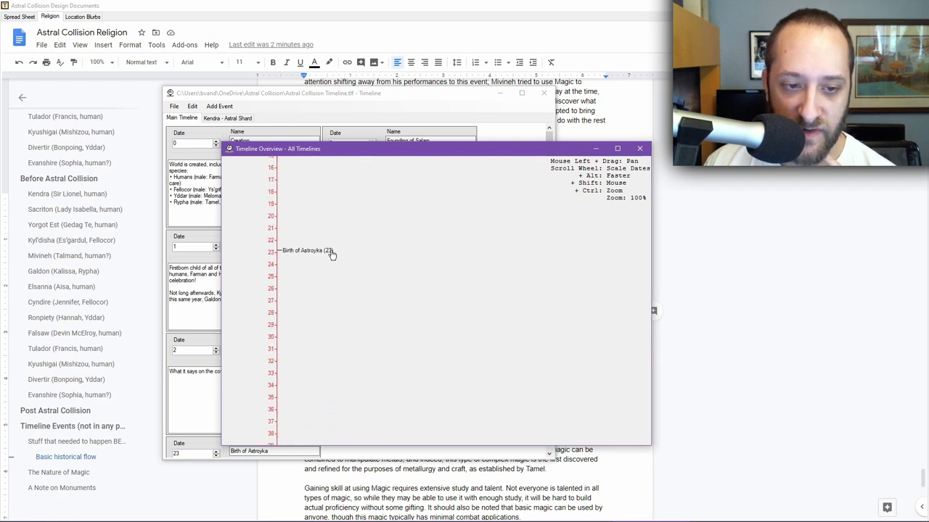
left_click_drag(327, 327, 336, 215)
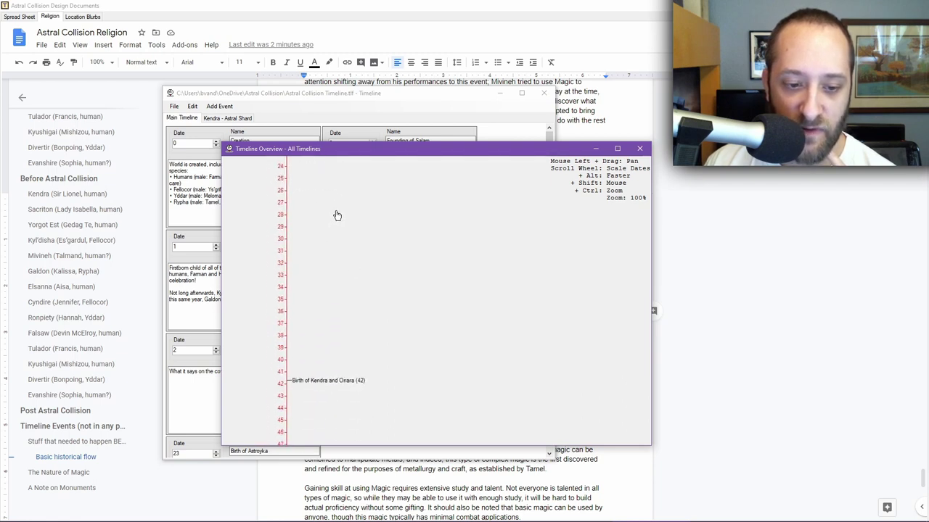
left_click_drag(377, 385, 380, 231)
left_click_drag(348, 320, 371, 209)
left_click_drag(460, 375, 444, 279)
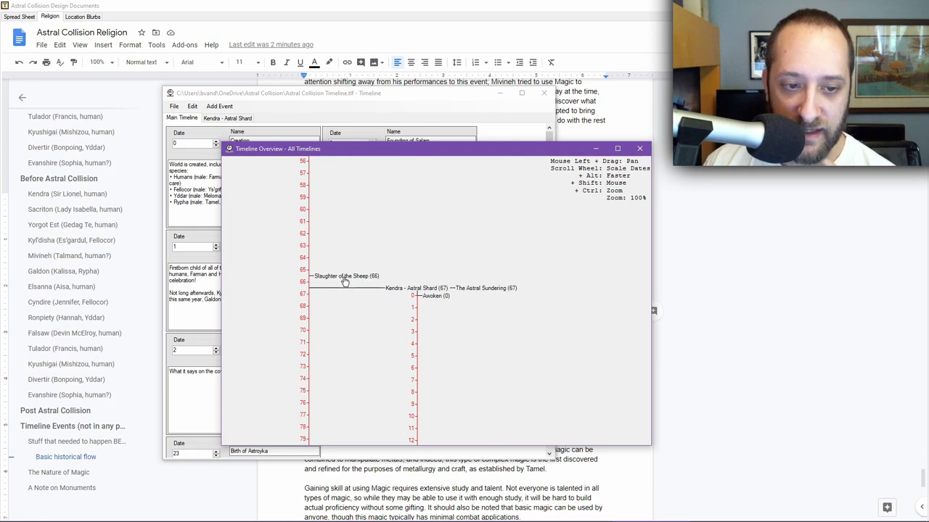
left_click_drag(290, 148, 472, 143)
scroll(342, 368, "down", 10)
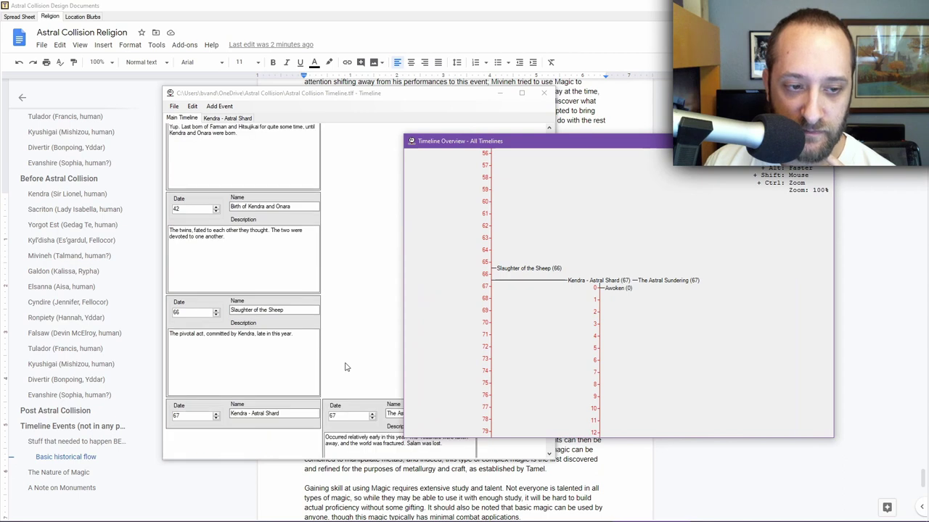
Scroll the main list to The Astral Sundering, shift the overview right, and bring the event list forward.
left_click(312, 270)
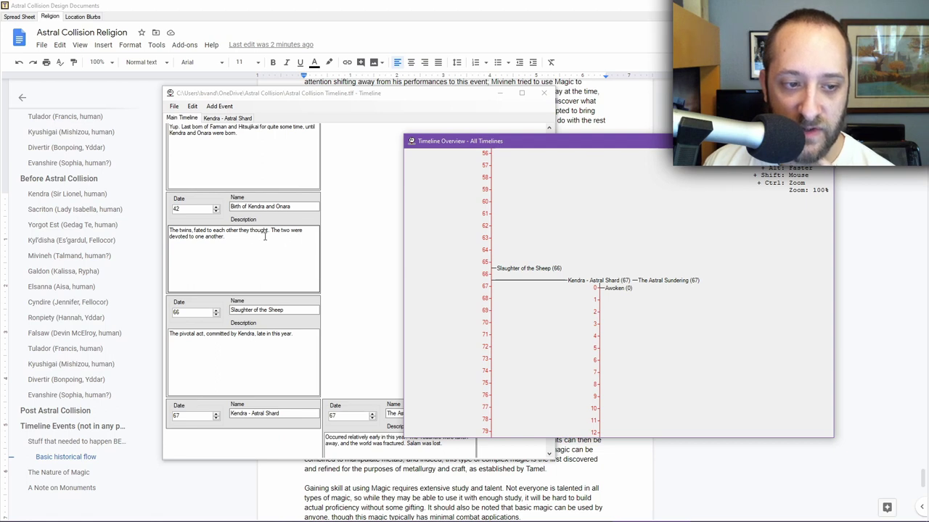
scroll(341, 269, "down", 3)
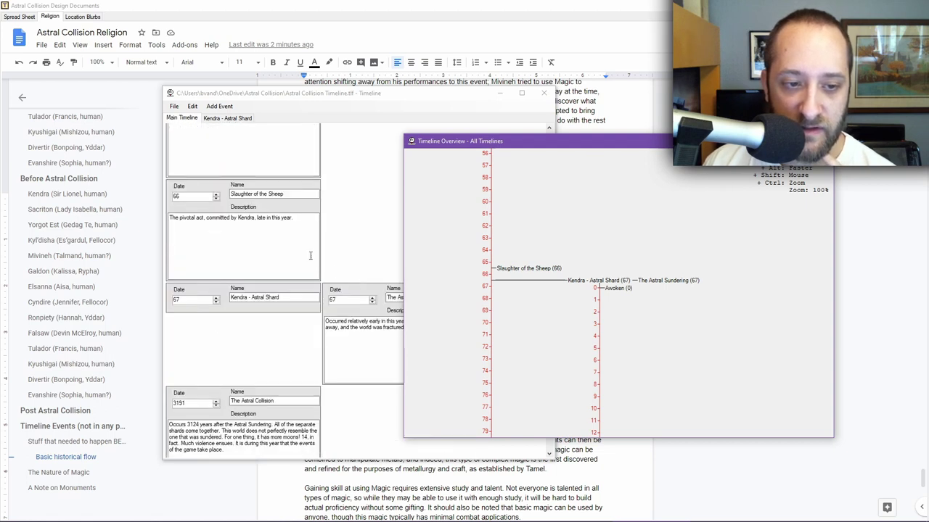
left_click_drag(461, 143, 280, 120)
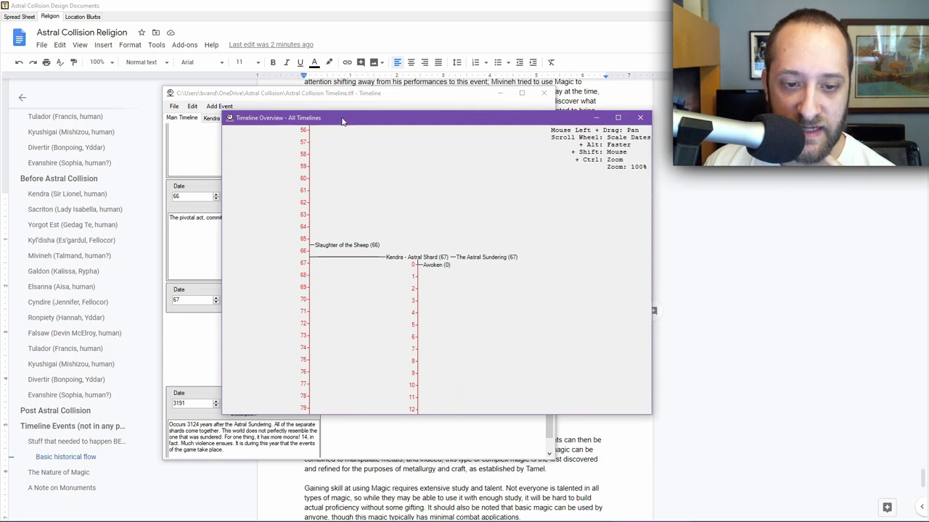
left_click_drag(343, 121, 503, 131)
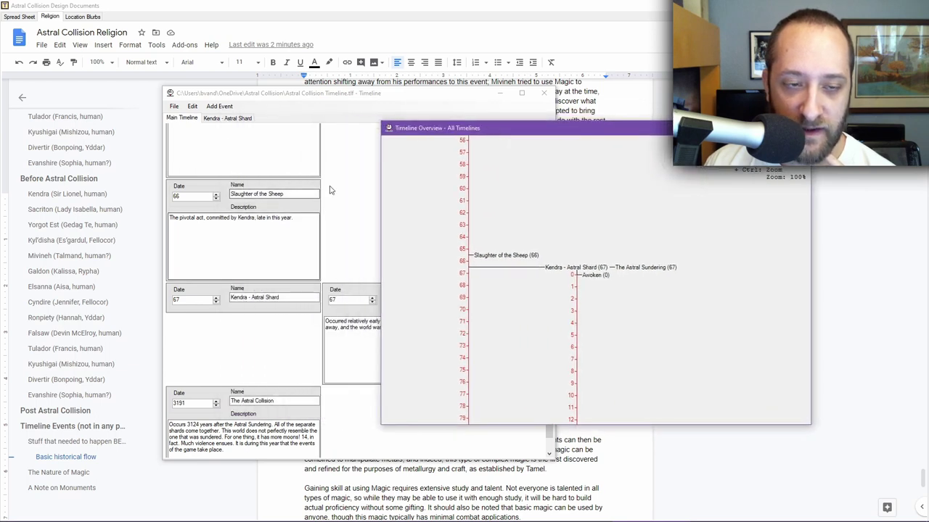
left_click(319, 96)
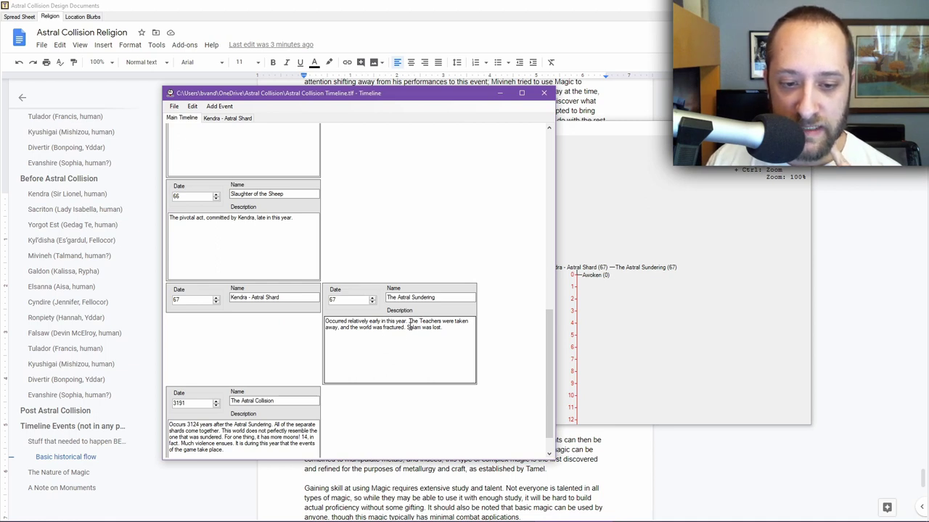
Insert 'The spring in ' before Salam in The Astral Sundering description and save the timeline.
double_click(426, 328)
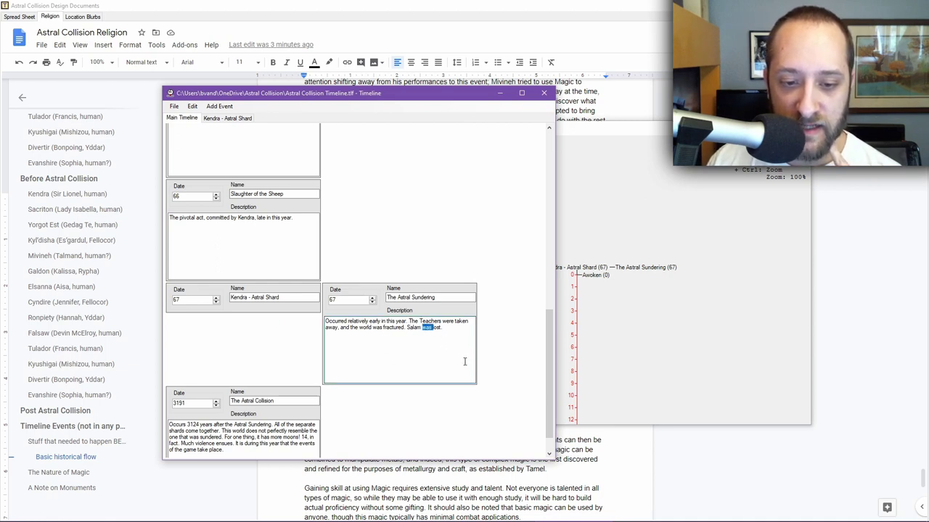
key("Left")
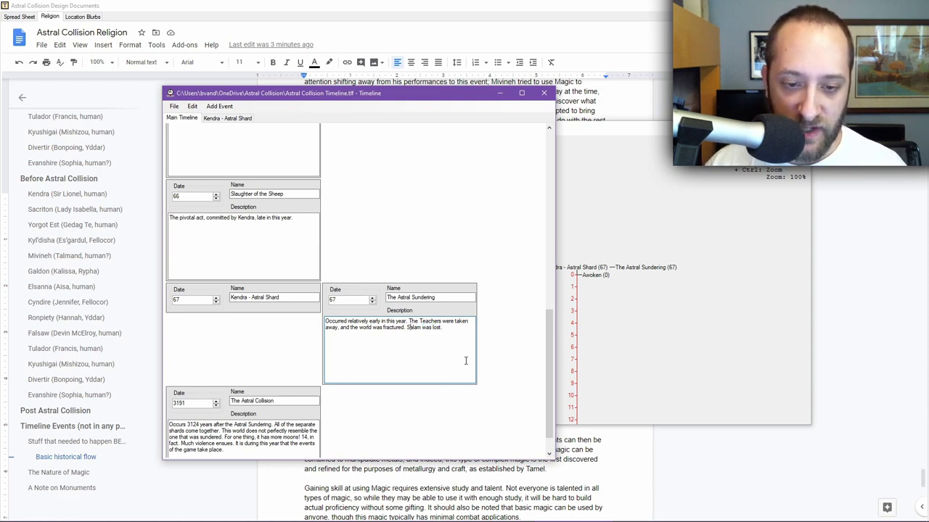
type("The spring in")
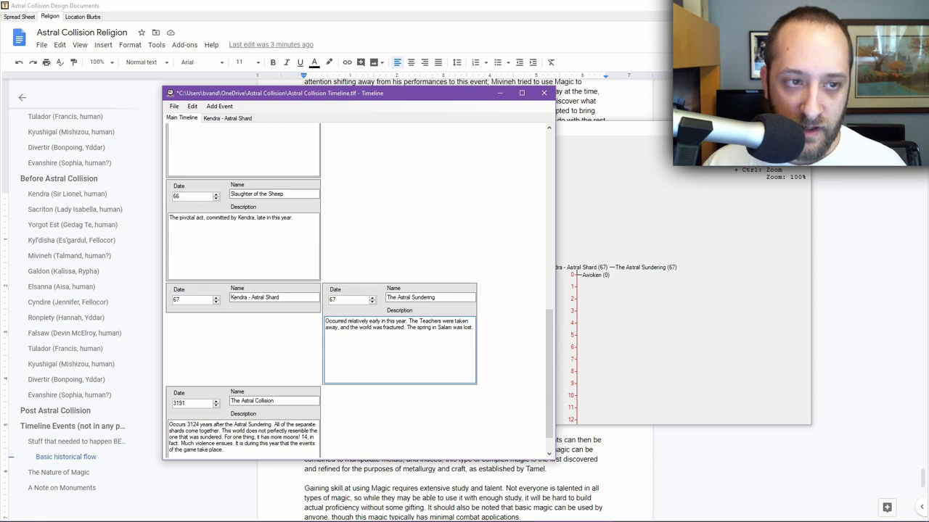
key("ctrl+s")
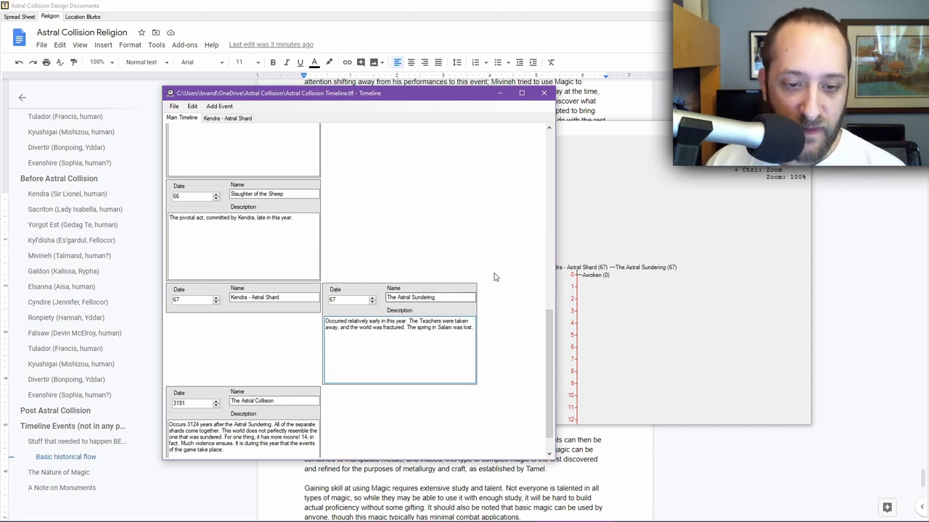
Show the Kendra - Astral Shard timeline and check Bohemus in The Astral Collision description.
left_click(229, 117)
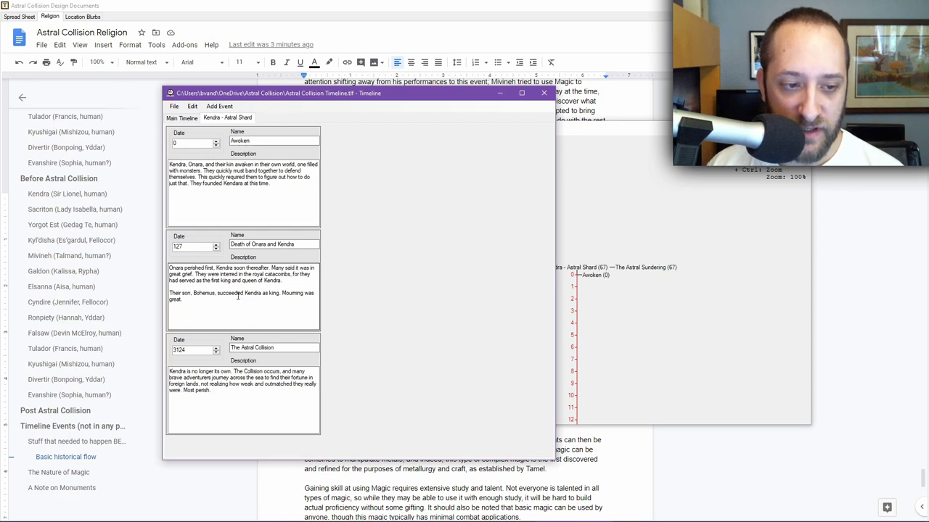
double_click(197, 292)
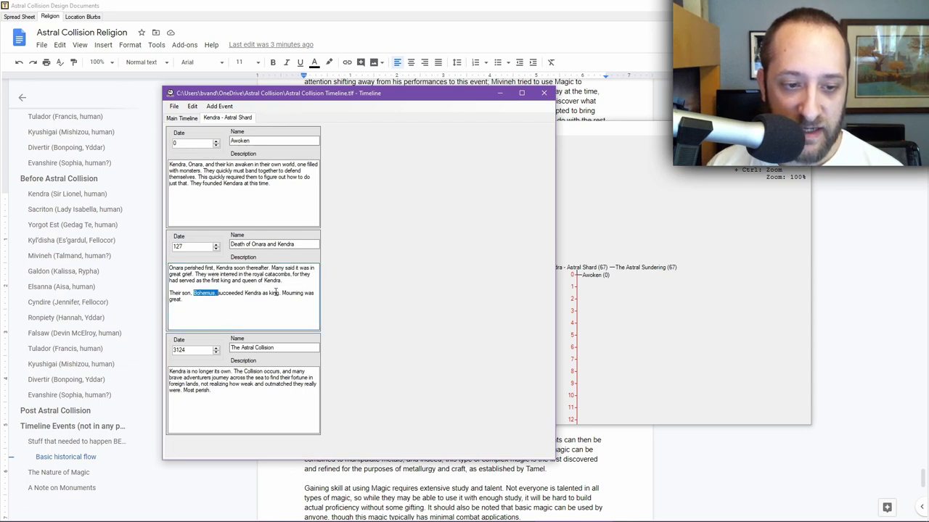
left_click(241, 392)
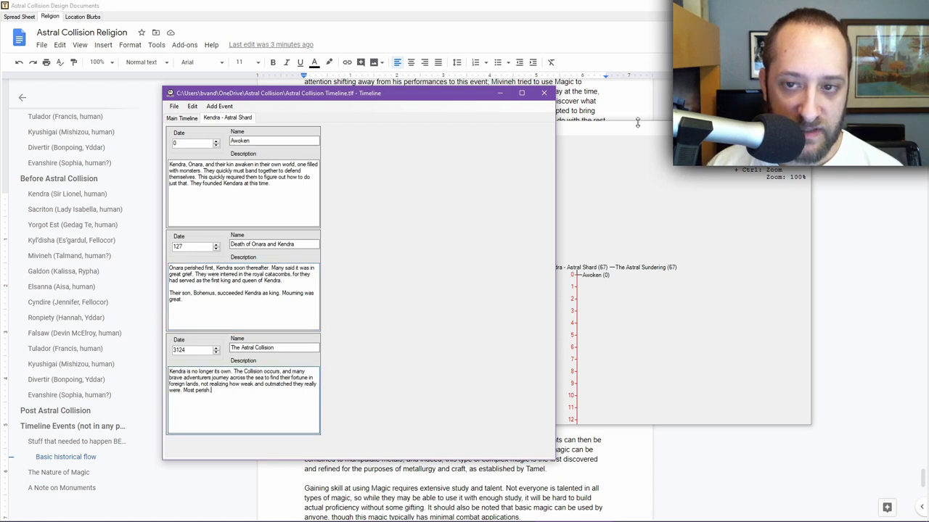
Bring the All Timelines overview in front and scroll along its date axes.
left_click_drag(631, 129, 412, 79)
scroll(408, 151, "down", 10)
scroll(404, 229, "down", 5)
scroll(402, 257, "down", 5)
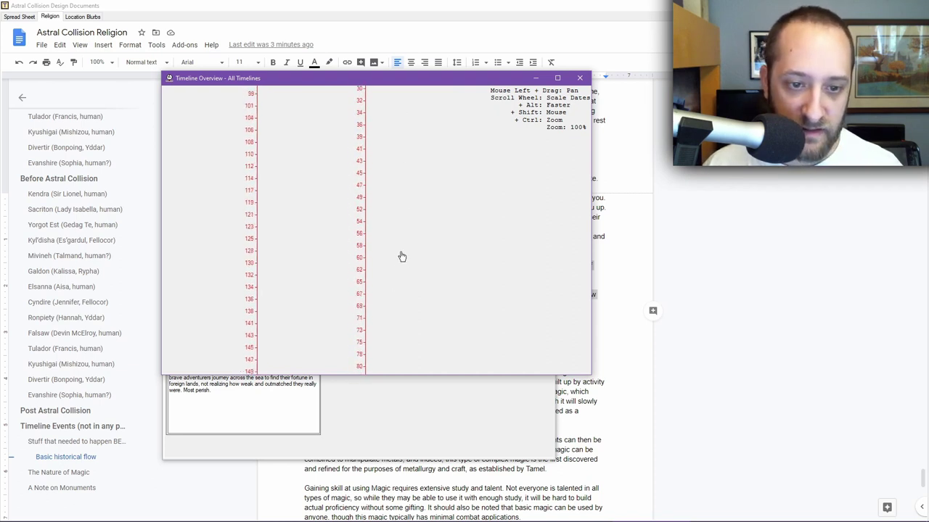
scroll(402, 256, "down", 8)
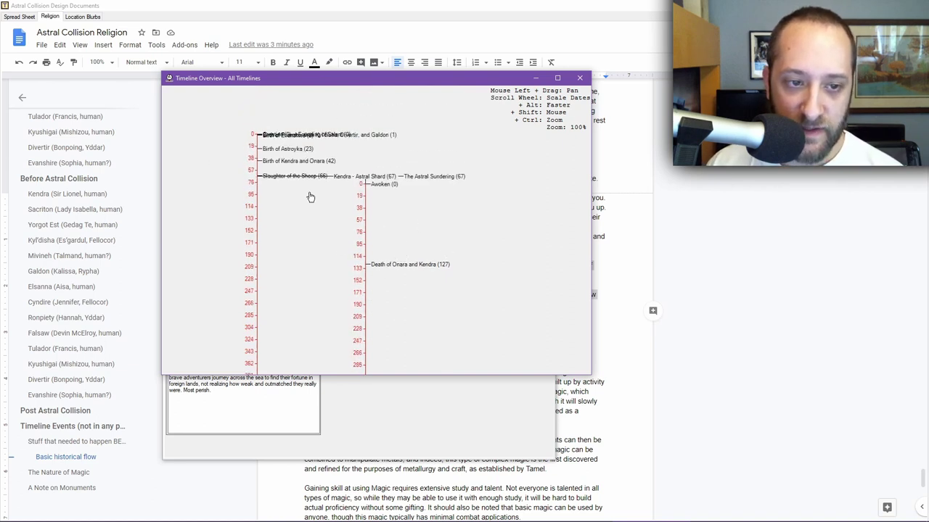
left_click_drag(346, 285, 381, 120)
left_click_drag(376, 235, 417, 294)
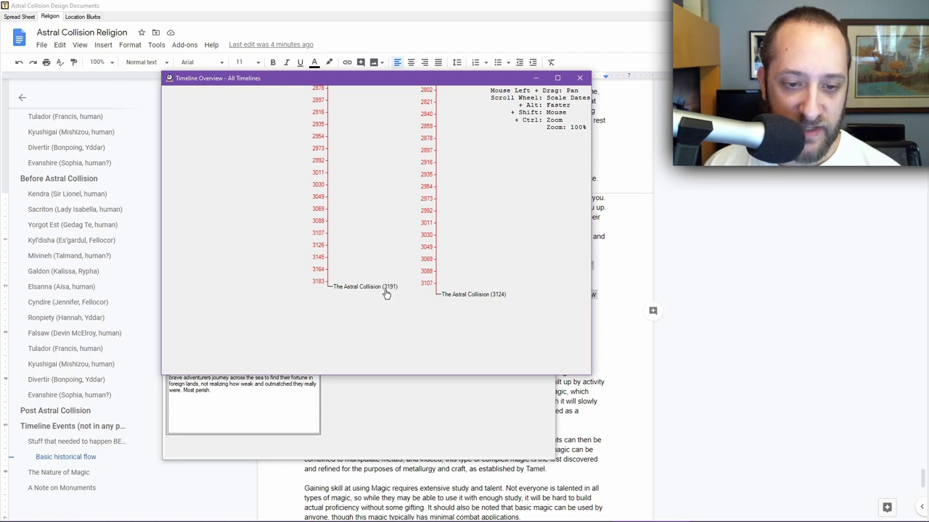
left_click_drag(391, 207, 400, 336)
left_click_drag(396, 134, 400, 236)
left_click_drag(417, 194, 420, 251)
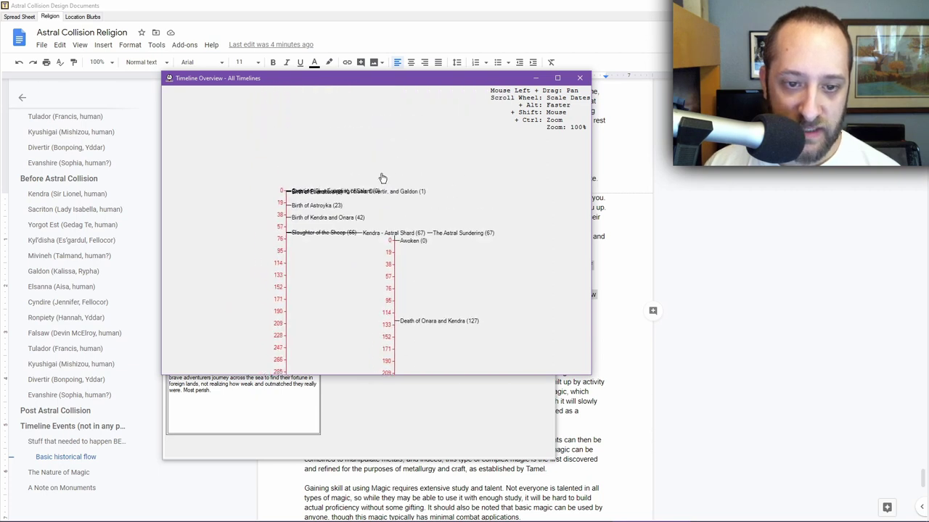
left_click_drag(424, 332, 421, 224)
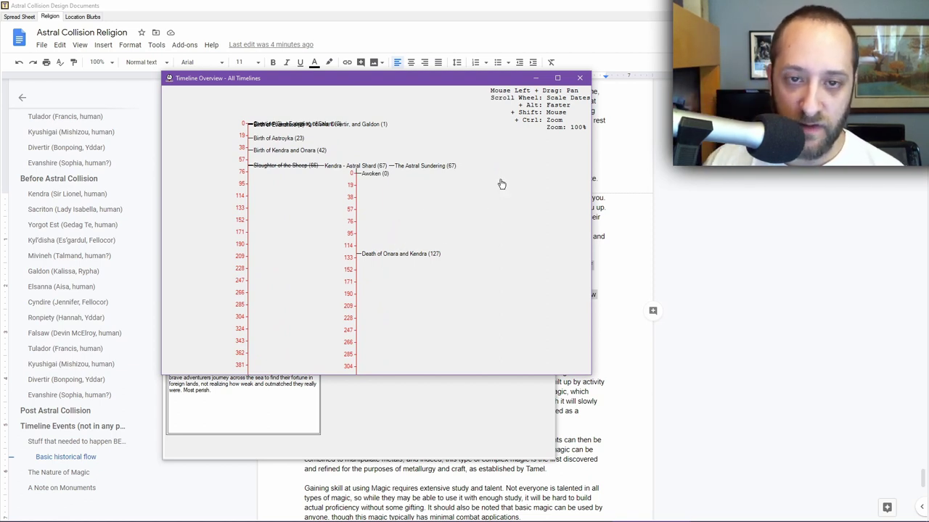
mouse_move(424, 520)
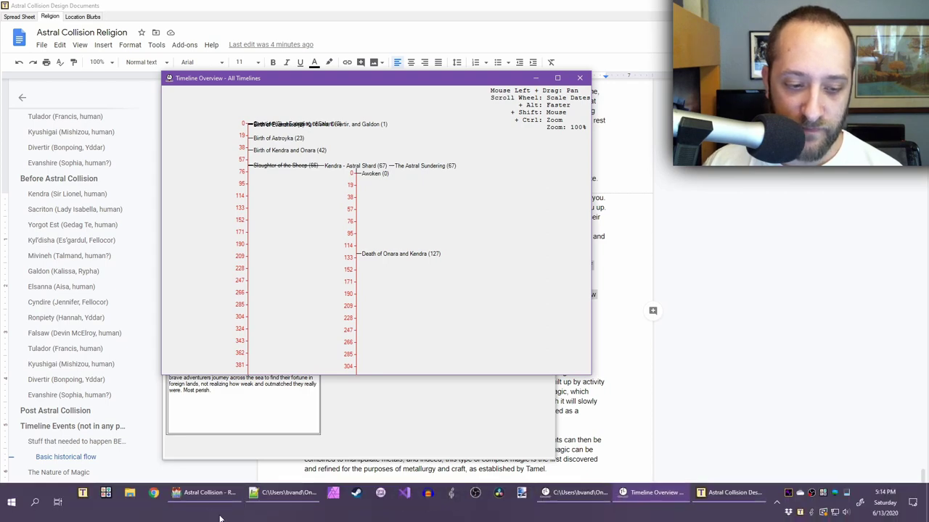
Switch to RPG Maker MV and pan around The Worldo map to survey its regions.
left_click(205, 495)
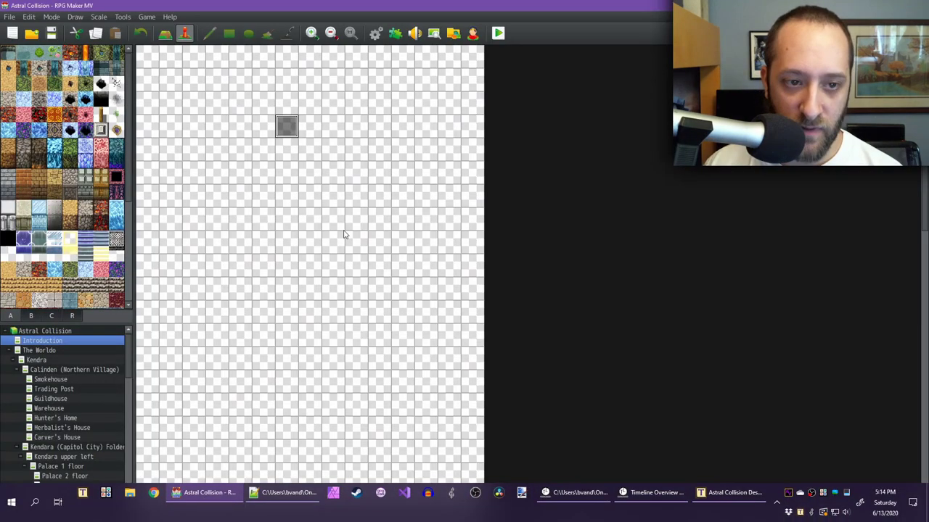
left_click(54, 351)
middle_click(427, 203)
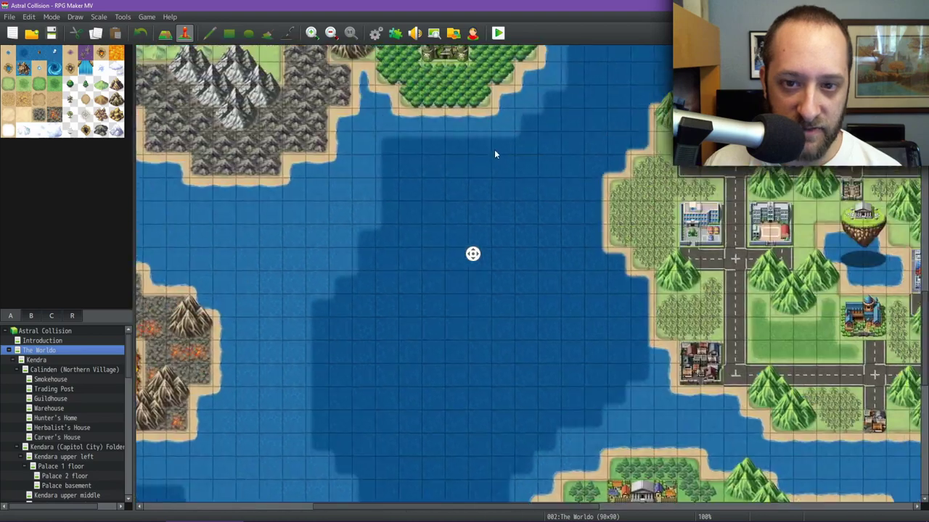
middle_click(435, 175)
middle_click(473, 226)
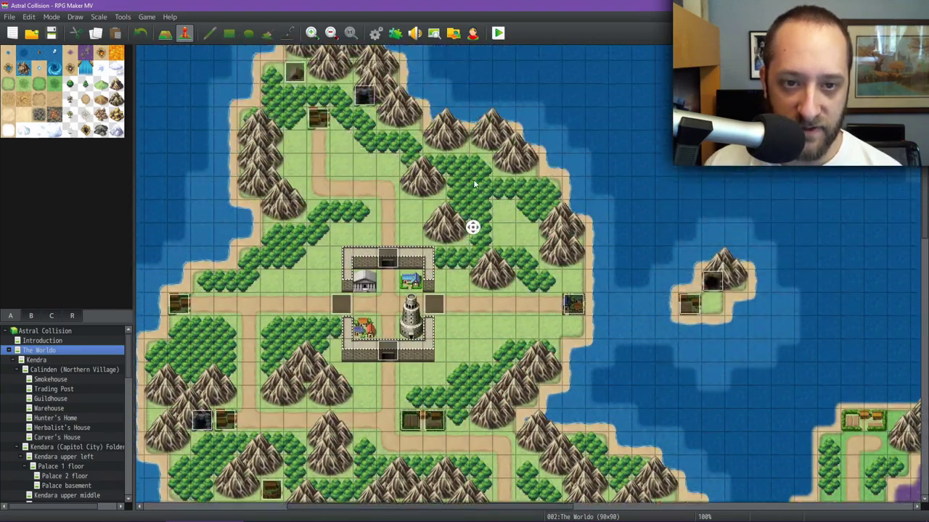
middle_click(476, 185)
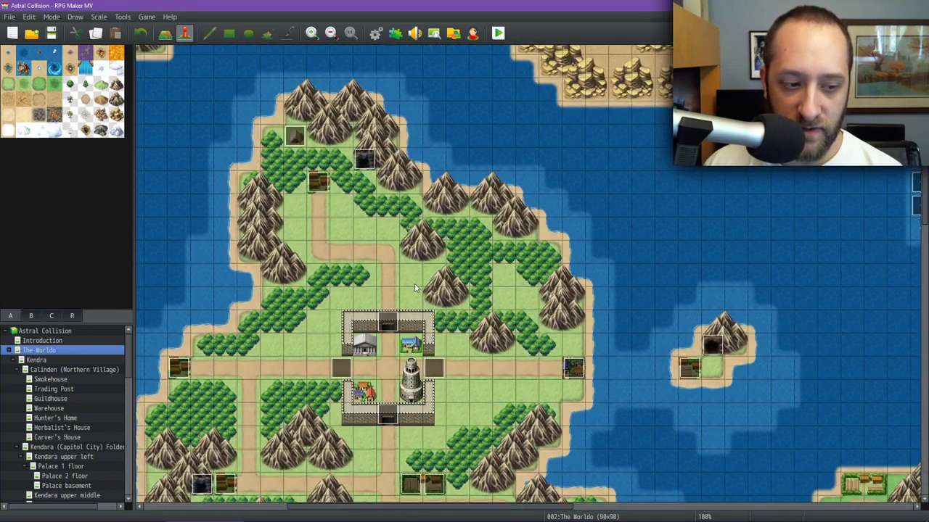
Open the Kendara center map and its Divine Monument event showing the tomb inscription.
scroll(52, 449, "down", 2)
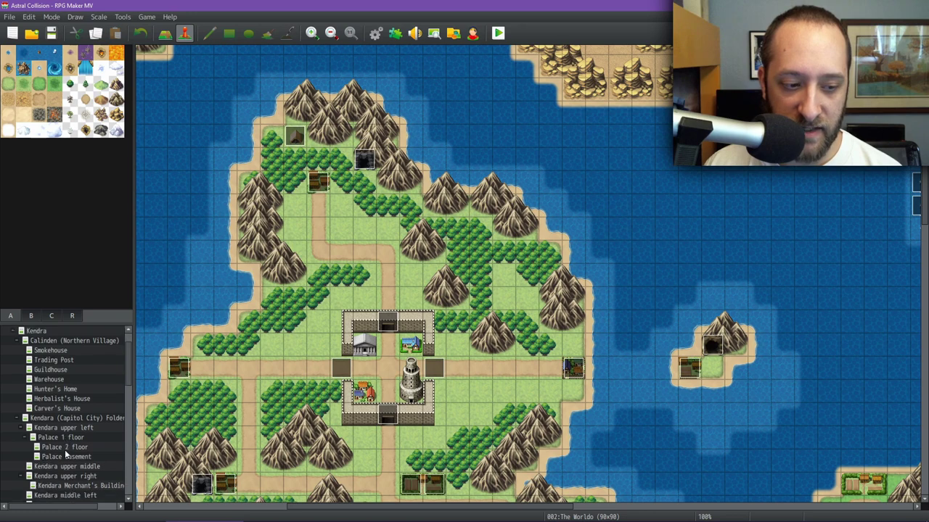
left_click(65, 447)
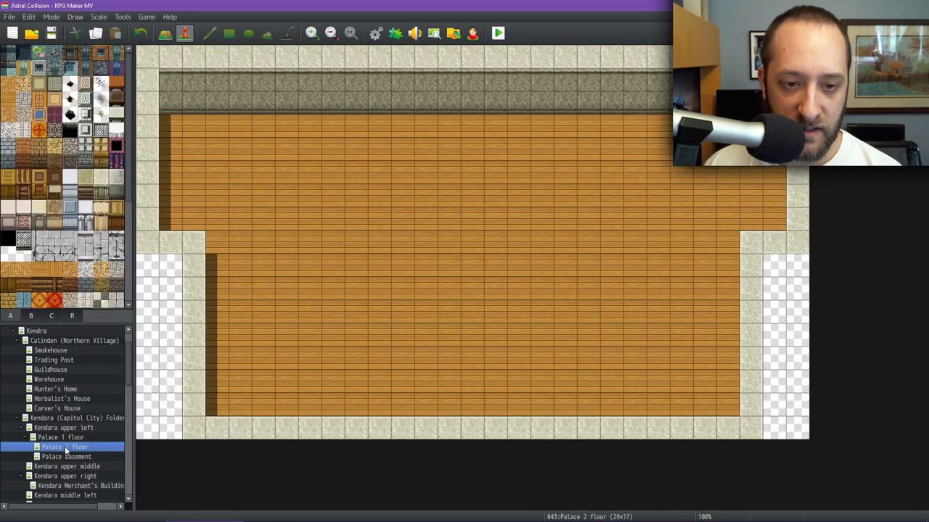
left_click(65, 429)
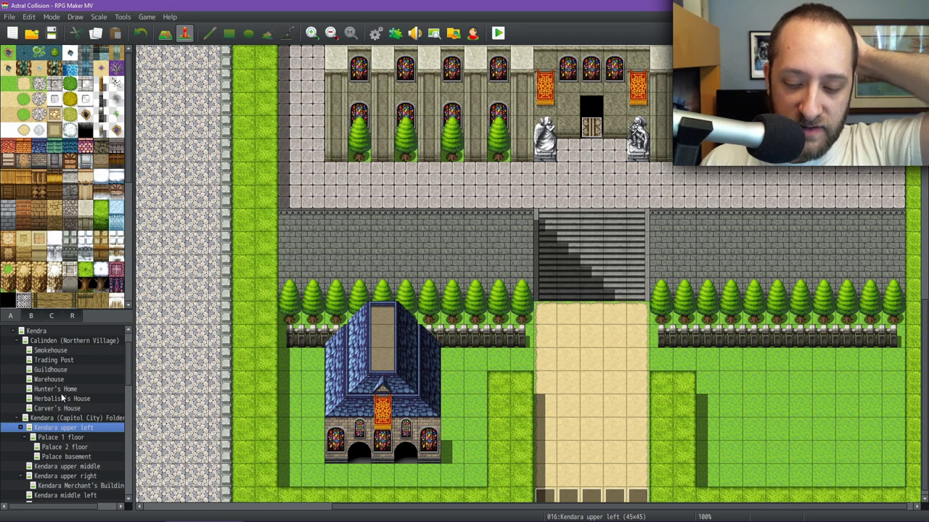
scroll(66, 458, "down", 1)
left_click(72, 485)
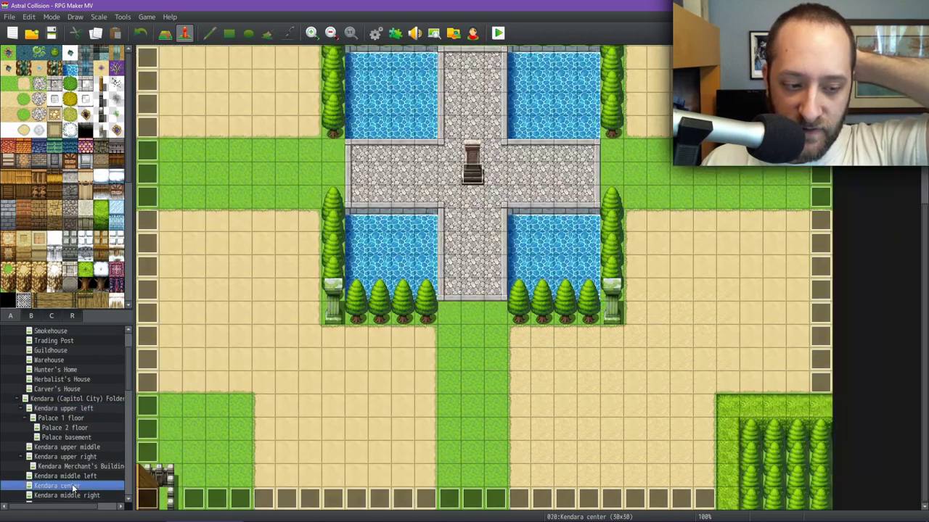
double_click(470, 173)
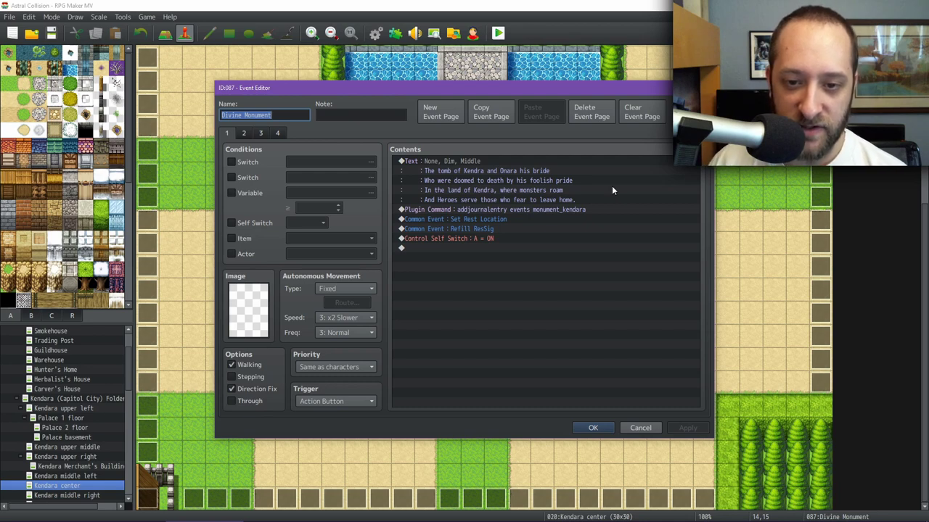
Cancel the Divine Monument editor, close the Timeline overview, select Main Timeline, then minimize Timeline.
left_click(640, 428)
mouse_move(480, 512)
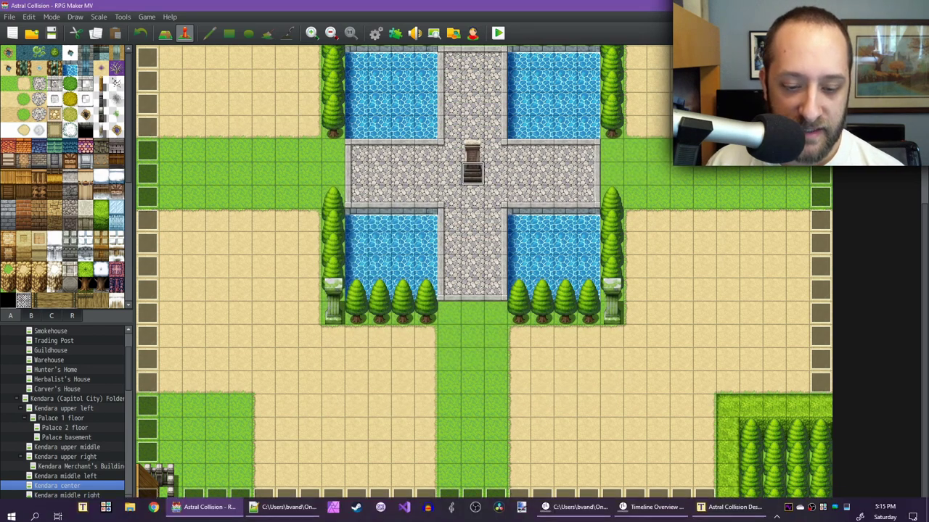
left_click(585, 506)
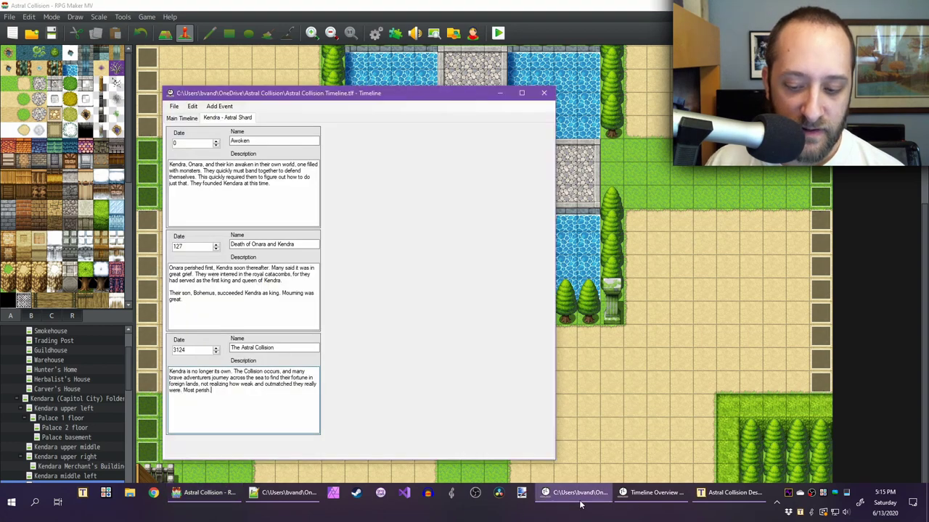
left_click(641, 500)
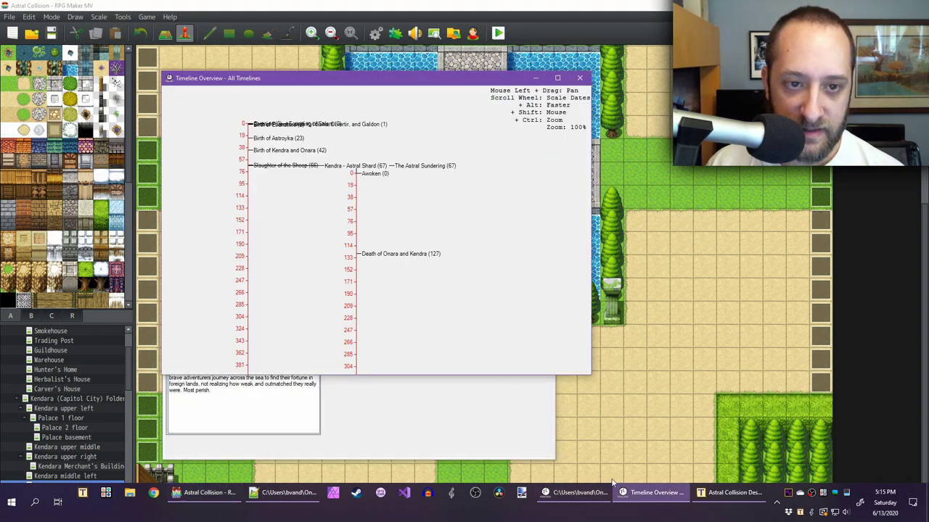
left_click(579, 78)
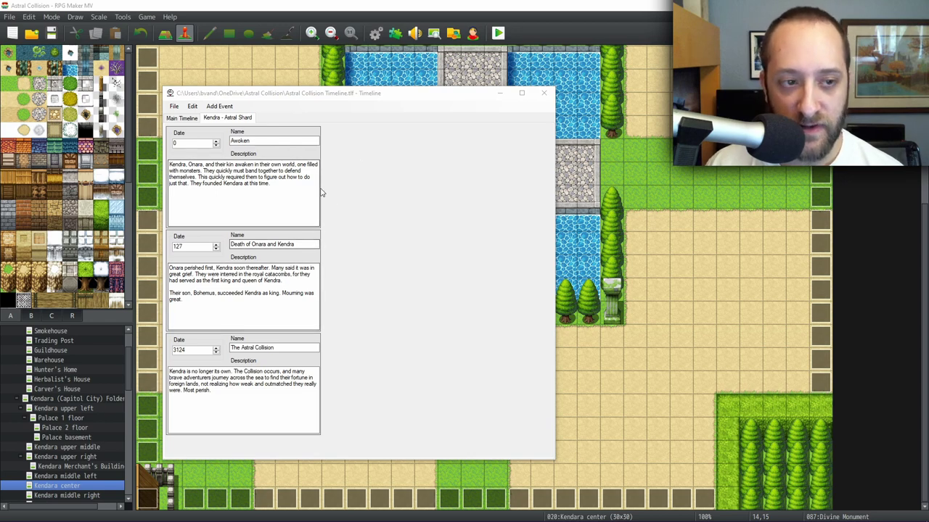
left_click(183, 120)
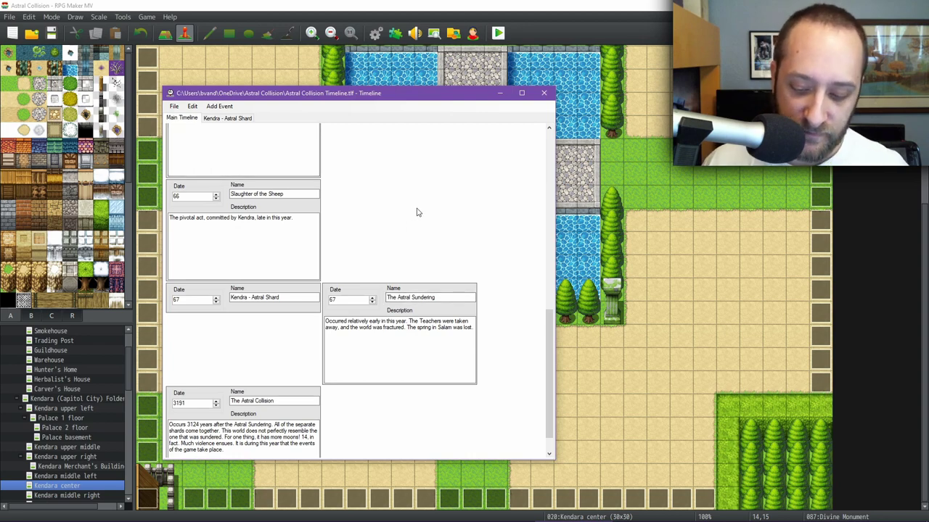
left_click(499, 94)
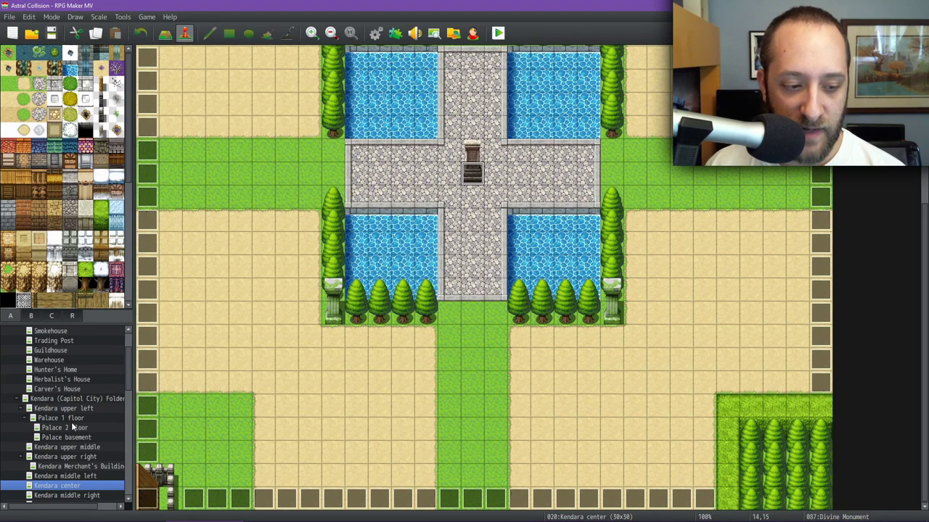
scroll(73, 428, "down", 3)
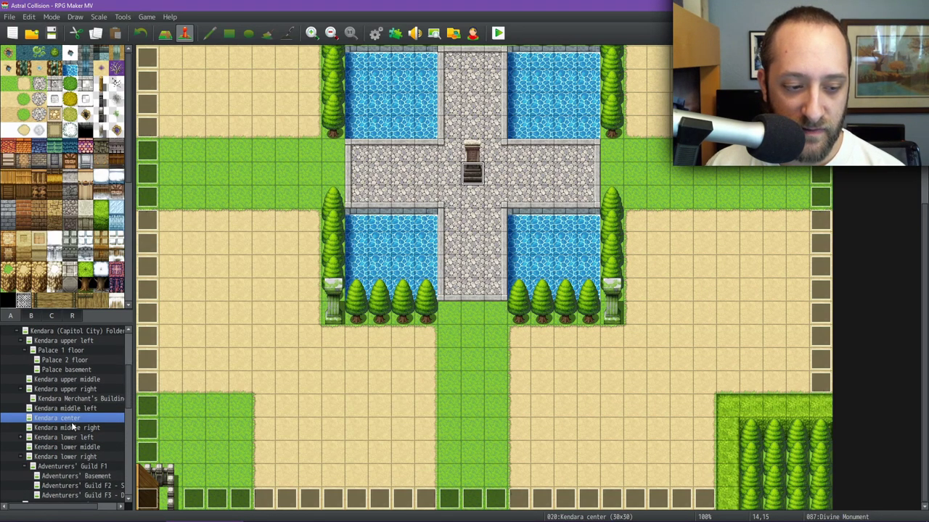
scroll(72, 428, "down", 2)
scroll(72, 428, "up", 2)
mouse_move(438, 520)
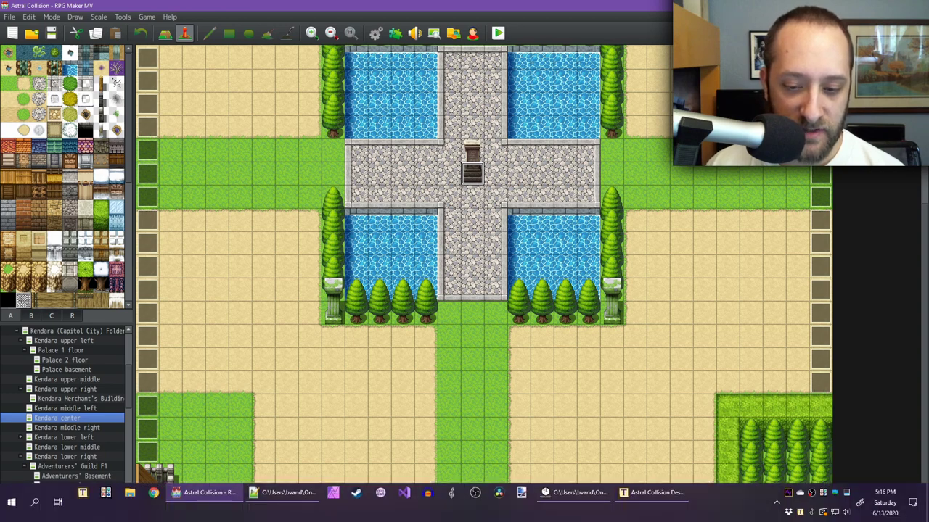
Return to Basic historical flow and highlight 'Salam' and 'spring of pure, clear water'.
left_click(641, 502)
scroll(406, 235, "up", 6)
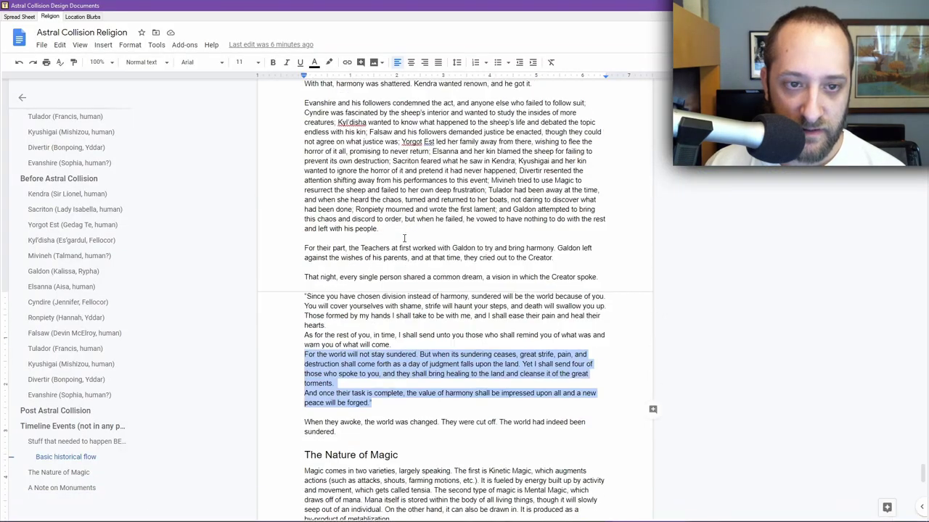
scroll(404, 238, "down", 4)
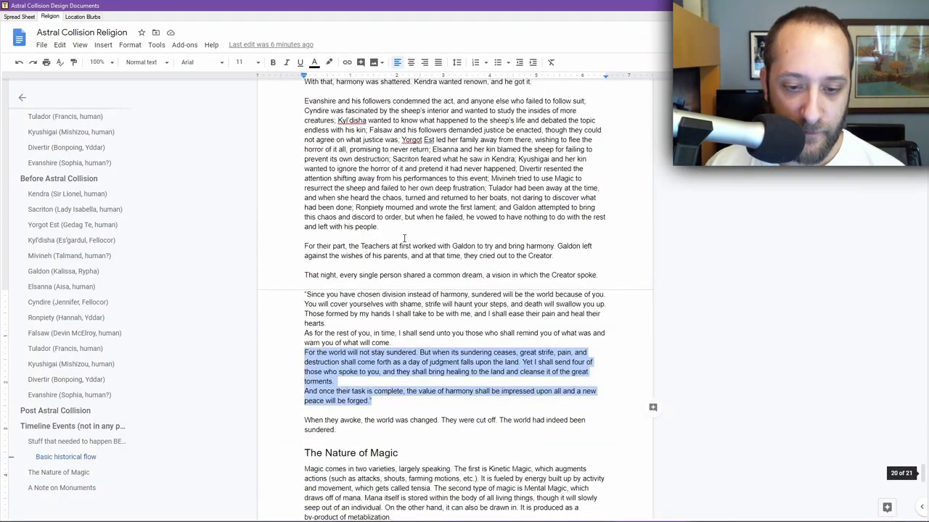
scroll(404, 237, "up", 10)
scroll(404, 238, "up", 6)
scroll(404, 238, "down", 2)
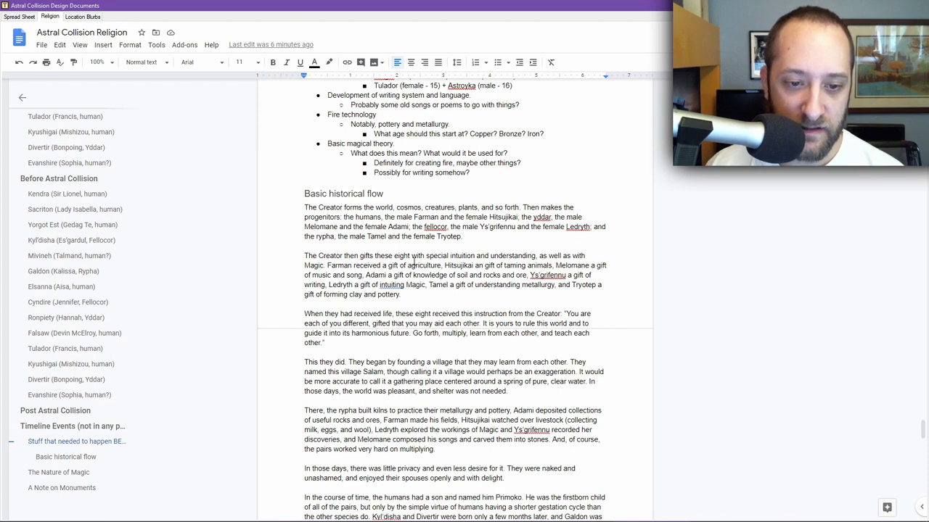
scroll(412, 264, "down", 1)
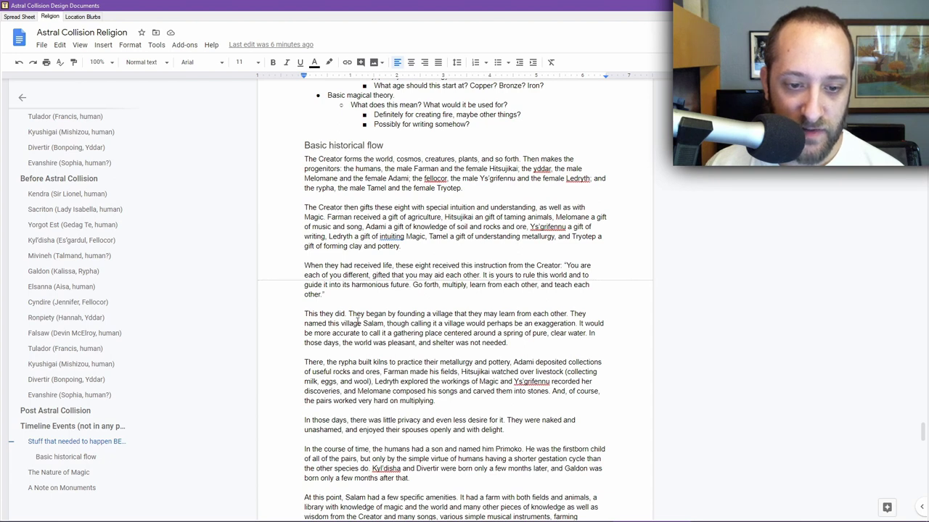
double_click(373, 324)
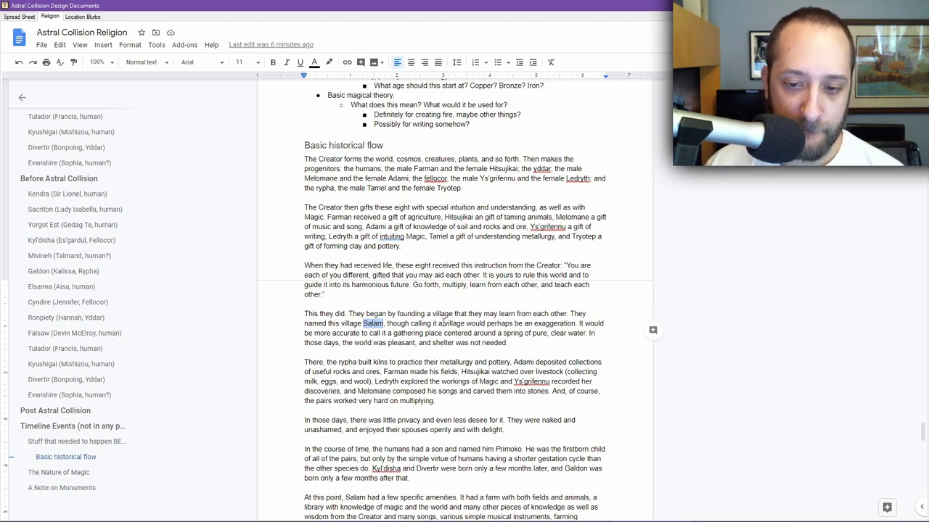
scroll(439, 322, "down", 1)
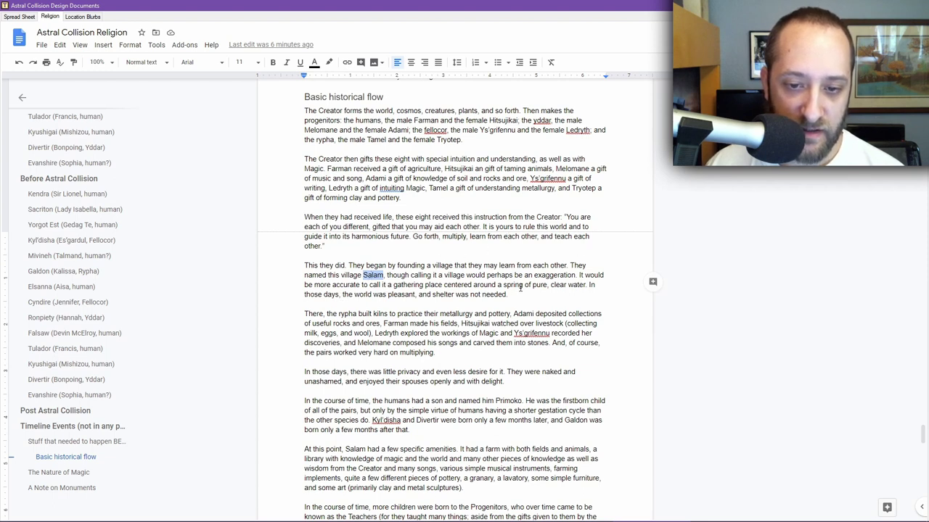
left_click_drag(504, 285, 581, 285)
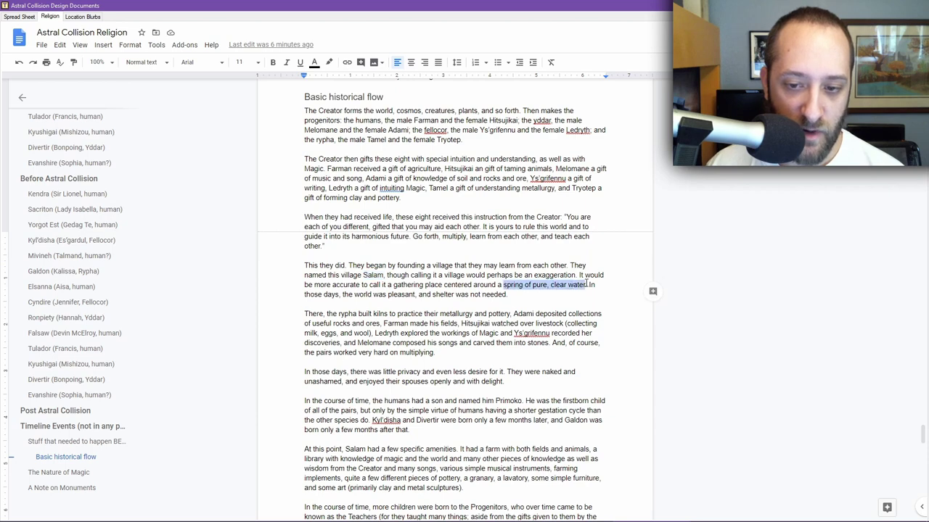
Open the Forgotten Temple map and review the Book event's text without changes.
left_click(207, 493)
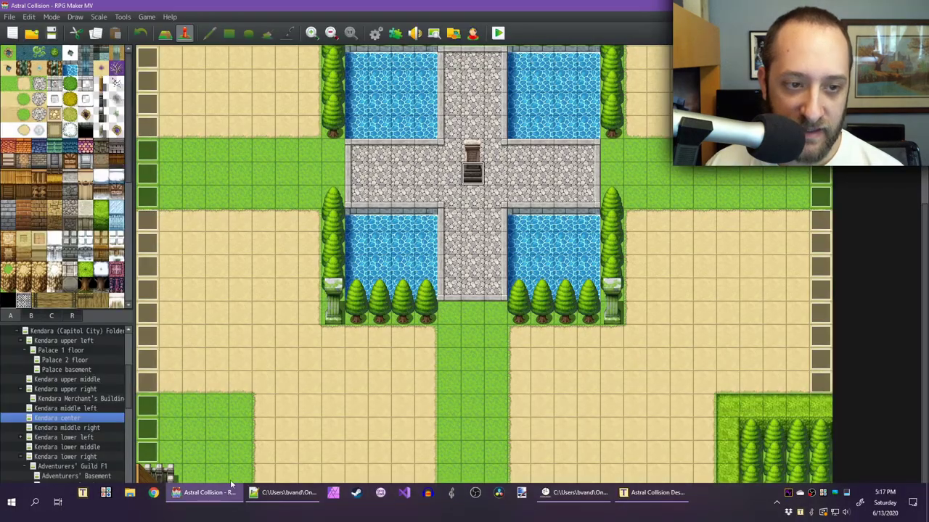
scroll(93, 367, "up", 4)
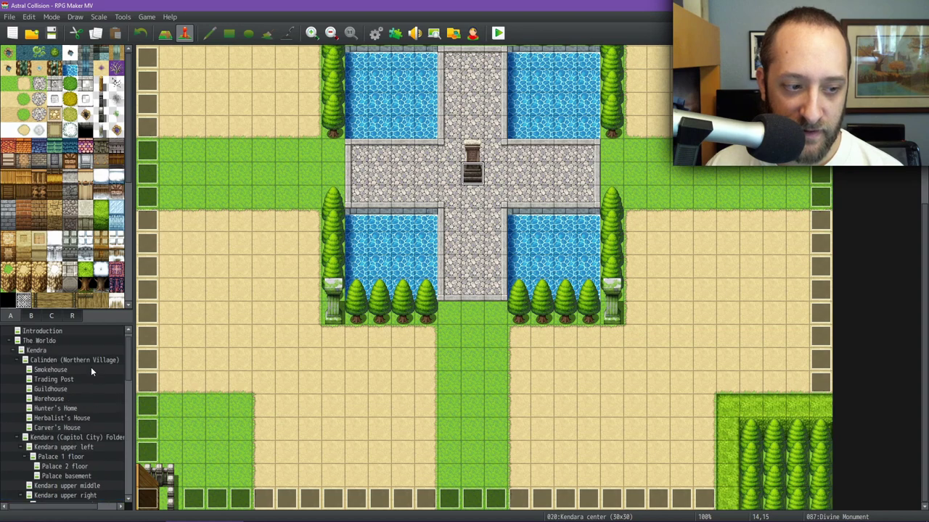
scroll(91, 367, "down", 9)
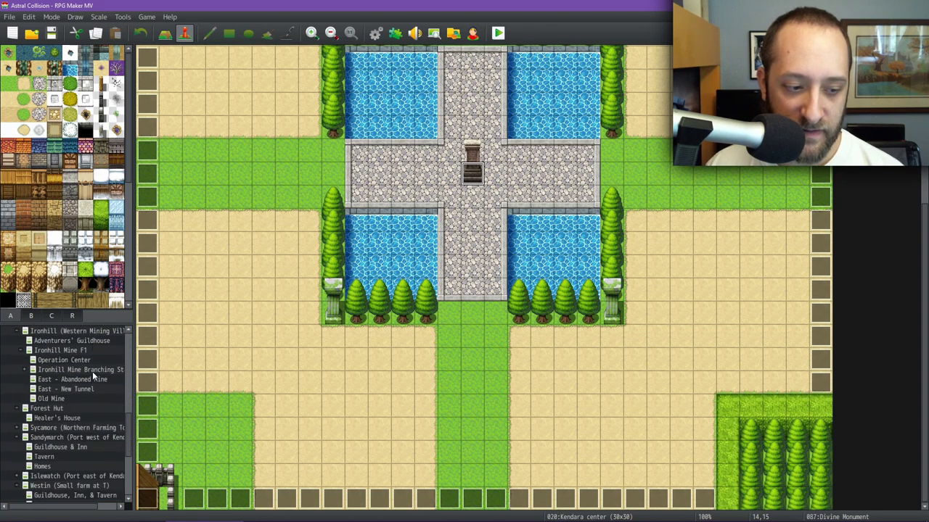
scroll(92, 372, "down", 5)
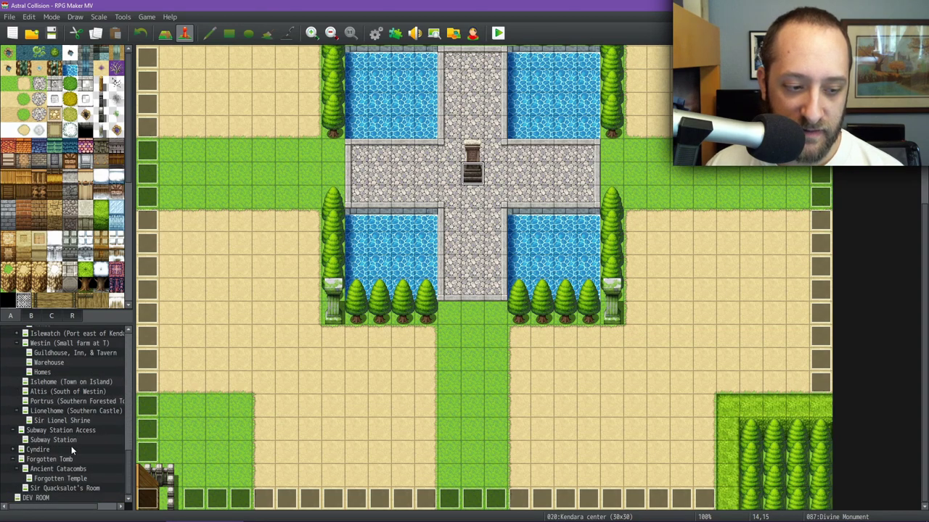
left_click(73, 478)
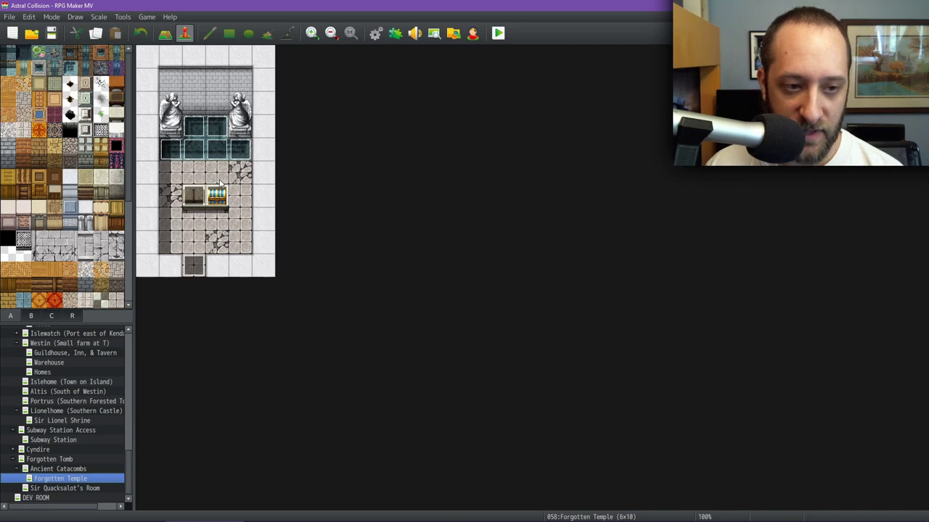
double_click(193, 196)
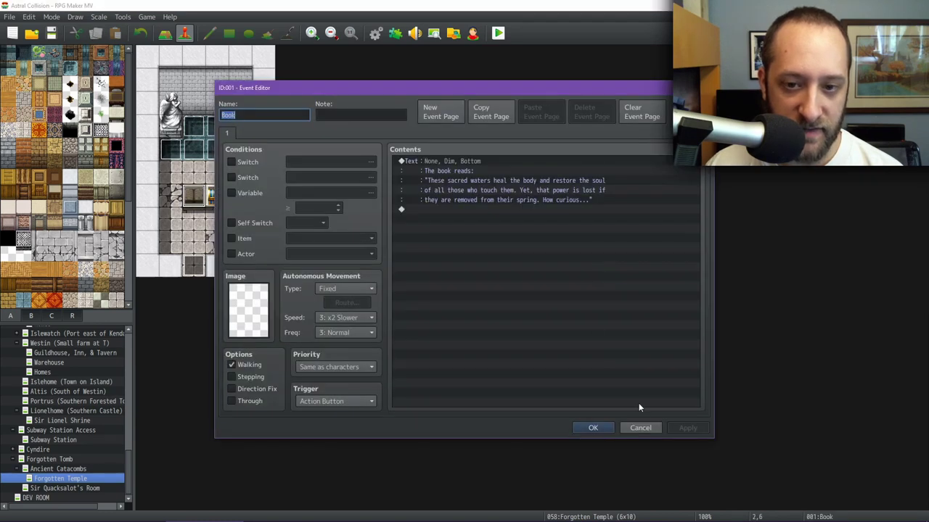
left_click(640, 428)
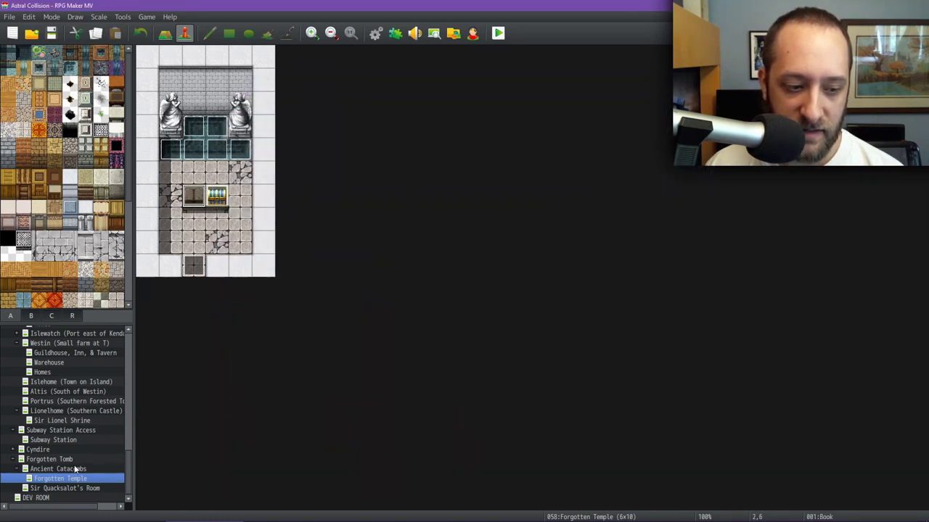
Open the Ancient Catacombs map and review the Temple Label's Sacred Waters text, unchanged.
left_click(69, 469)
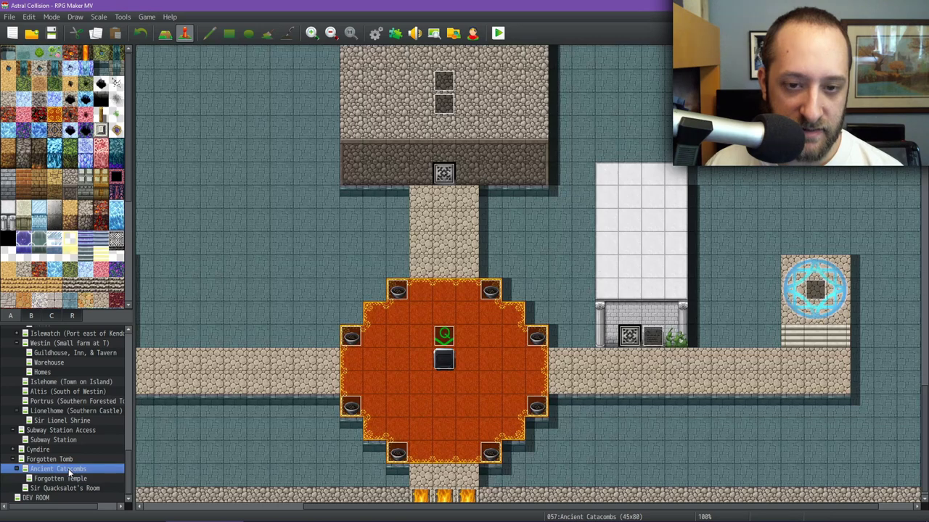
double_click(653, 336)
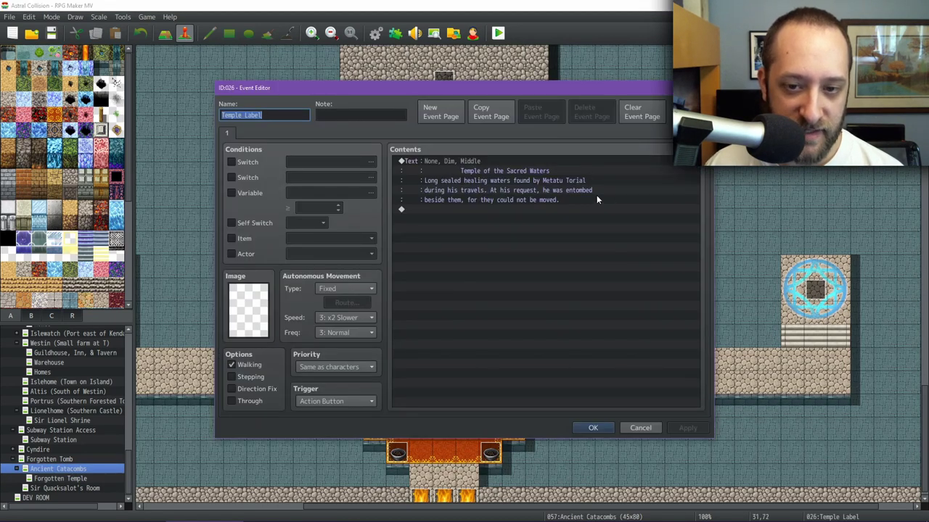
left_click(643, 428)
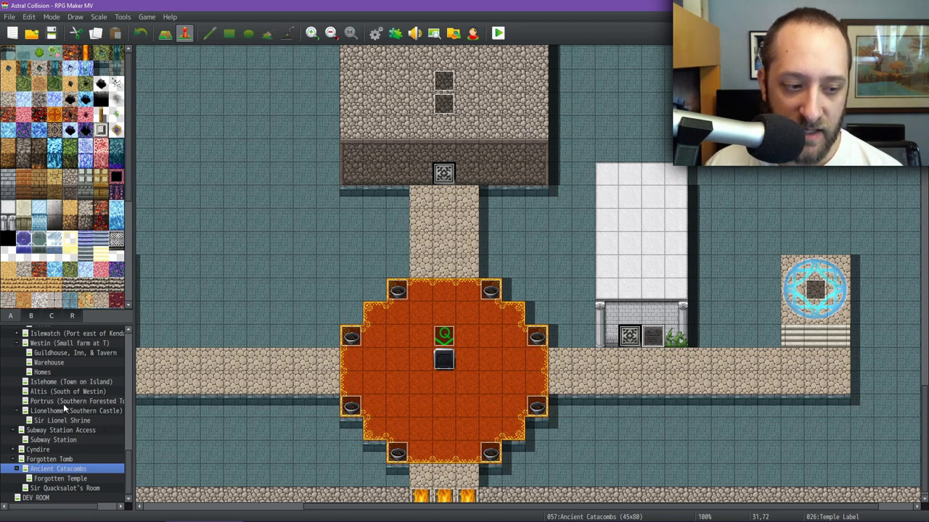
scroll(69, 409, "up", 2)
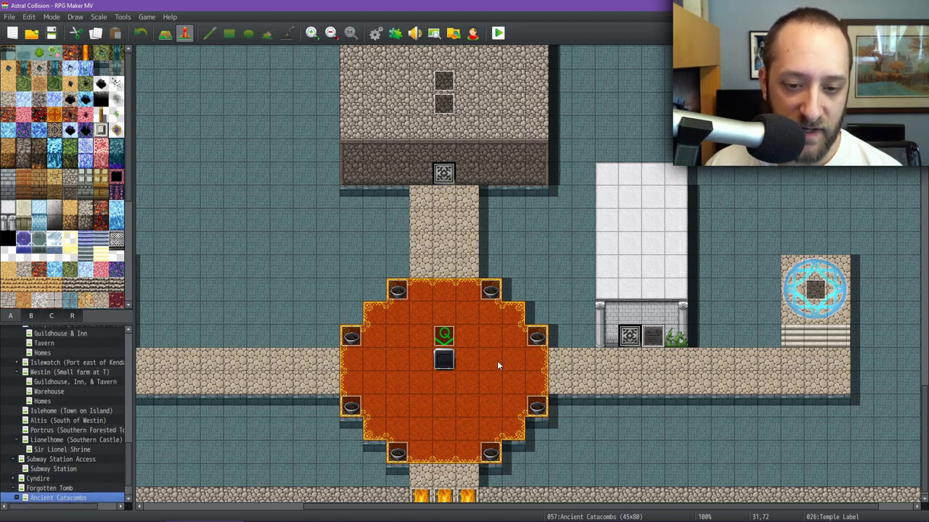
mouse_move(570, 509)
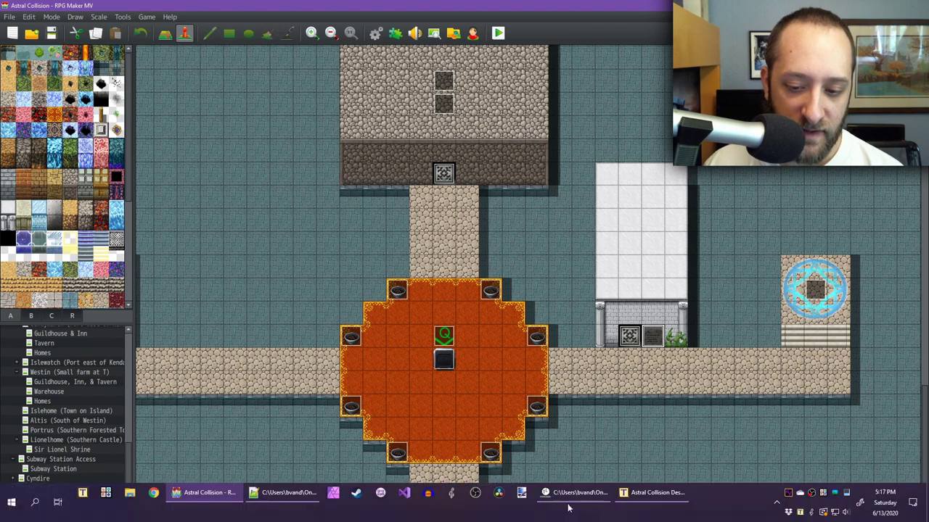
Return to the religion doc and jump via the outline to A Note on Monuments.
left_click(656, 493)
scroll(472, 267, "down", 1)
scroll(472, 267, "down", 3)
scroll(472, 268, "up", 2)
scroll(473, 267, "down", 8)
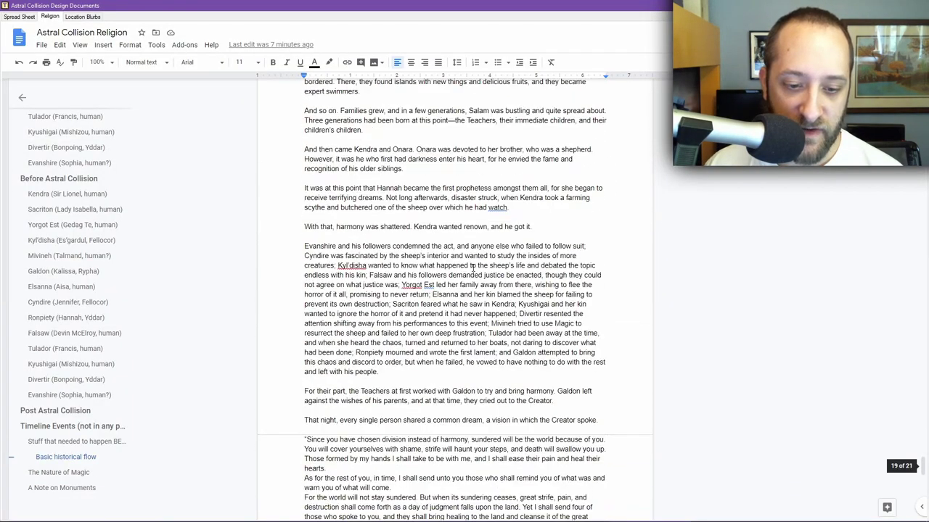
scroll(472, 268, "down", 5)
left_click(67, 488)
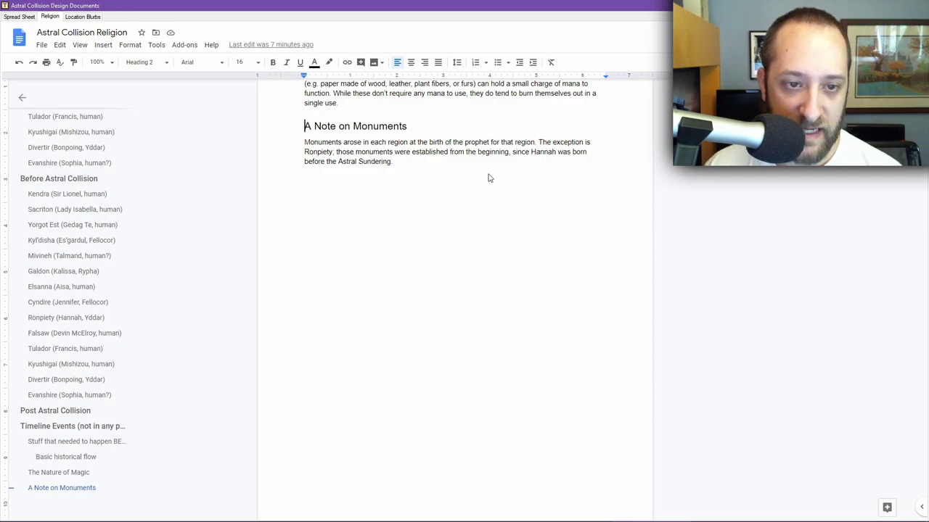
left_click(433, 204)
scroll(428, 210, "up", 7)
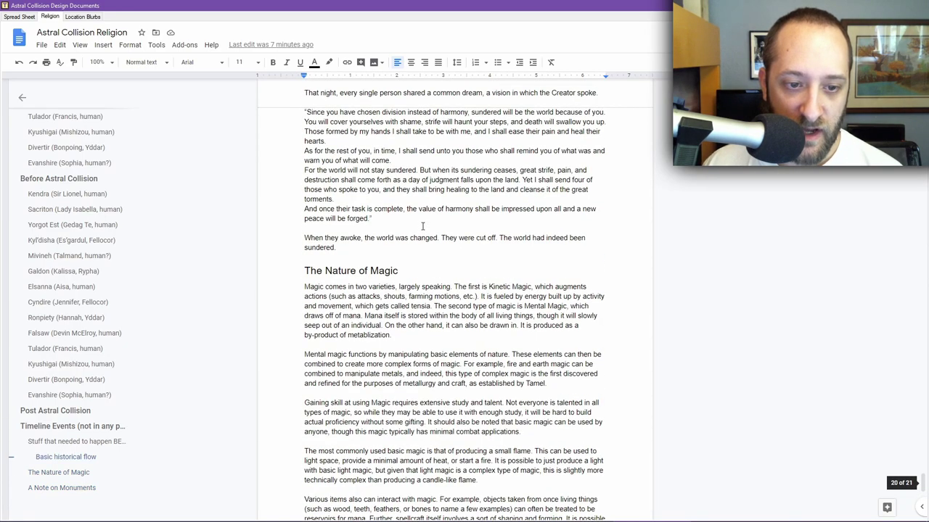
scroll(422, 224, "down", 3)
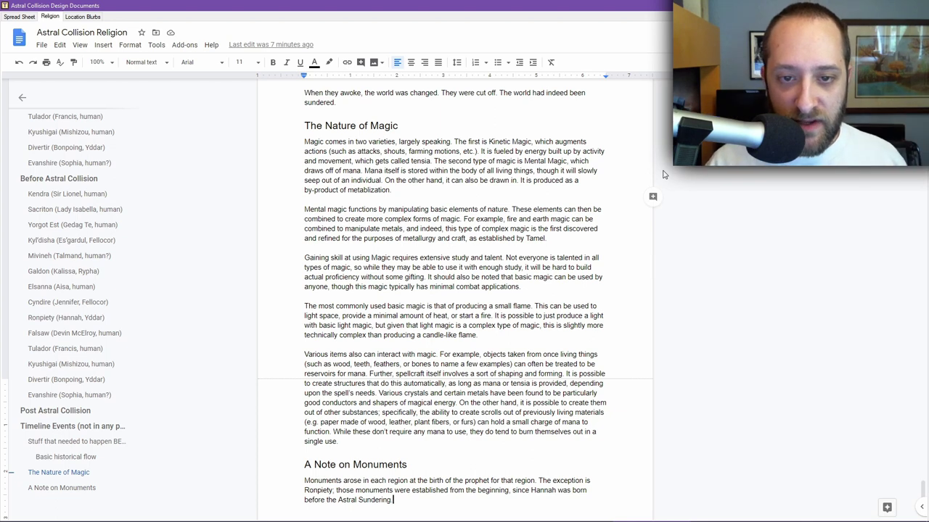
left_click(304, 143)
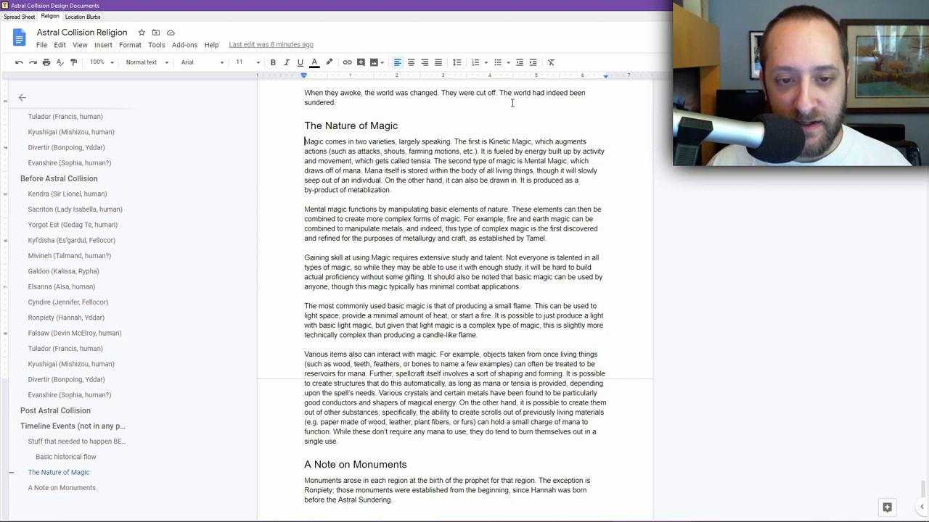
double_click(418, 160)
left_click(448, 152)
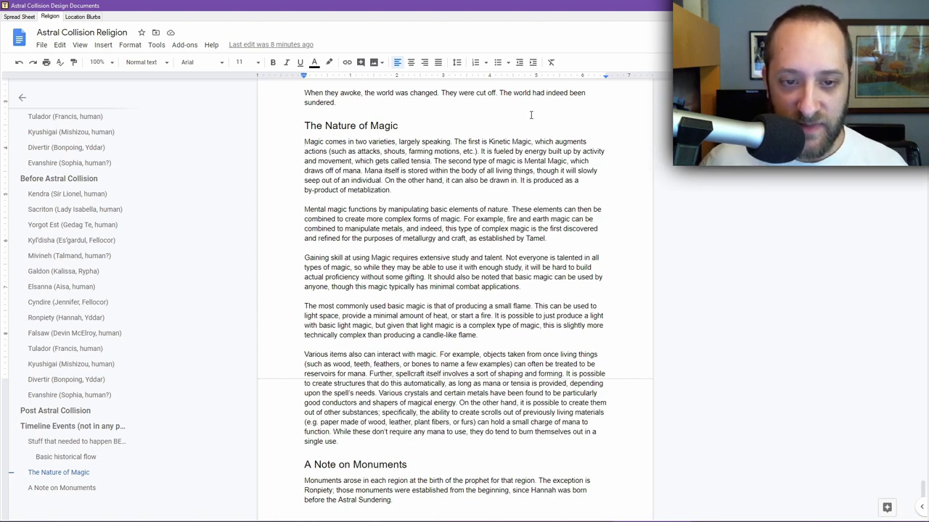
double_click(420, 161)
left_click(463, 151)
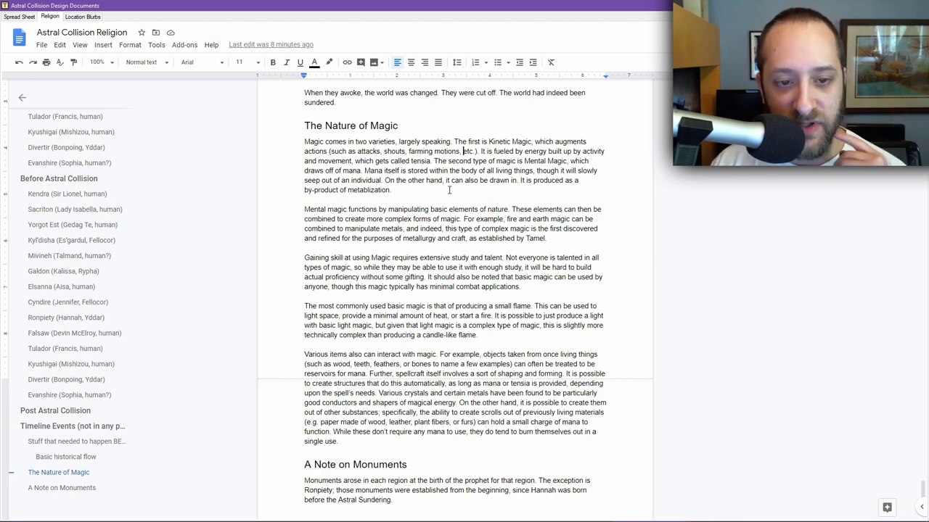
Read through The Nature of Magic, checking 'metals' and the basic small 'flame' magic wording.
scroll(439, 190, "down", 3)
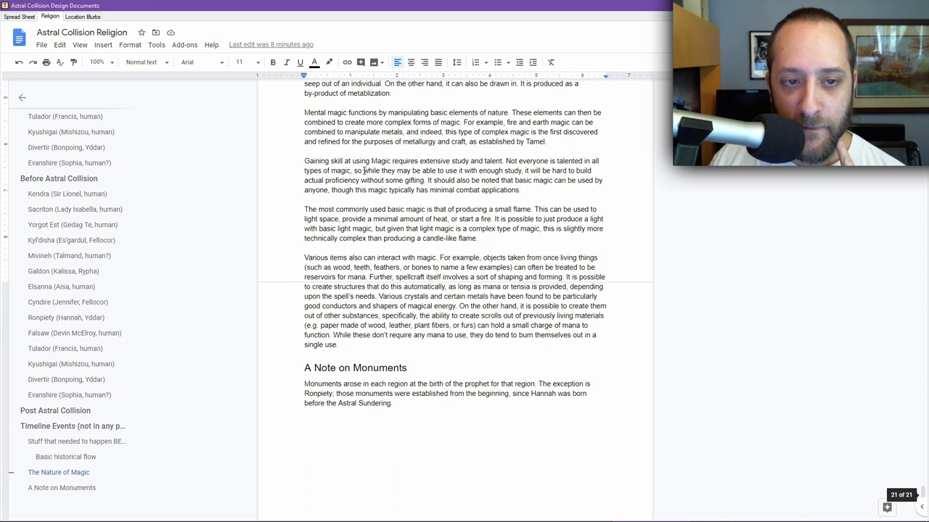
scroll(364, 170, "up", 1)
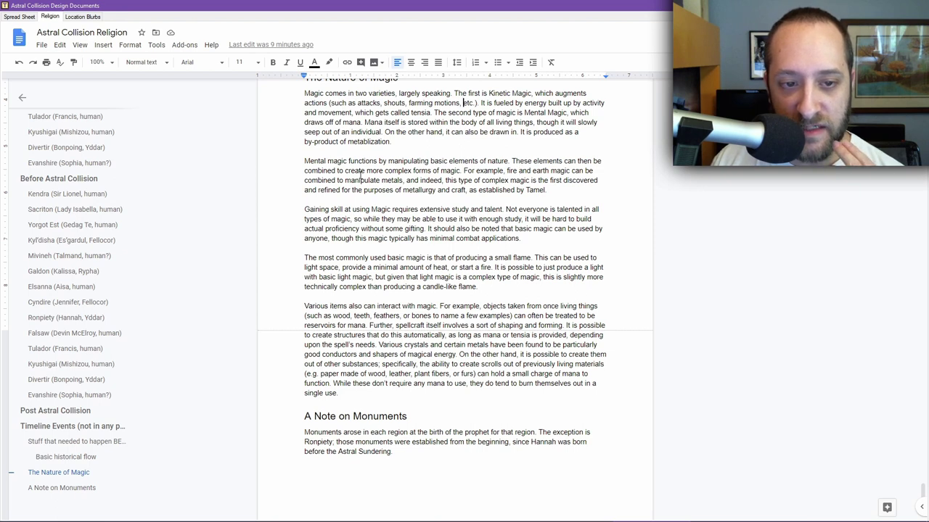
double_click(392, 180)
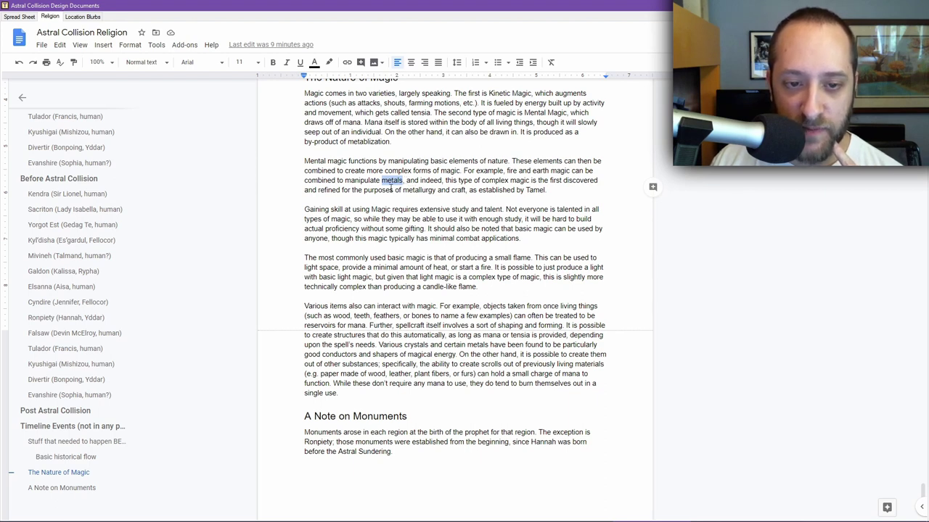
left_click(541, 189)
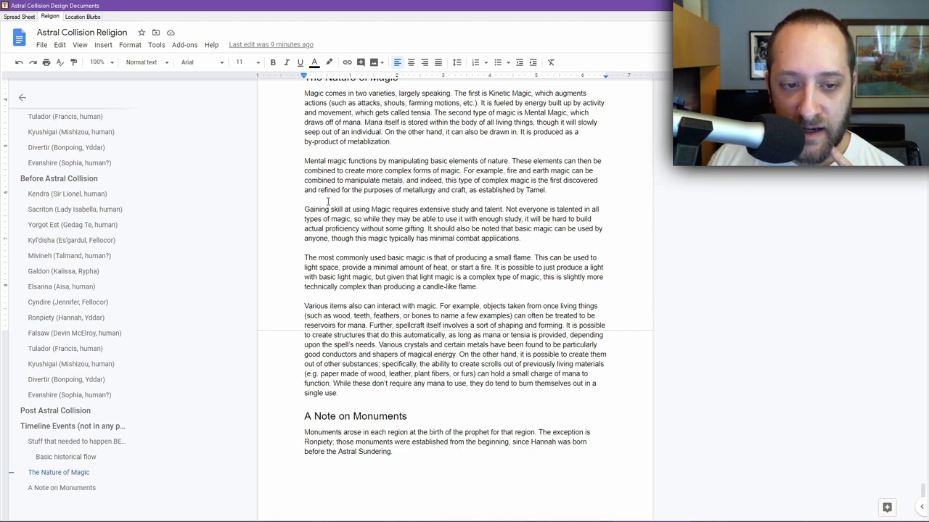
scroll(327, 201, "down", 1)
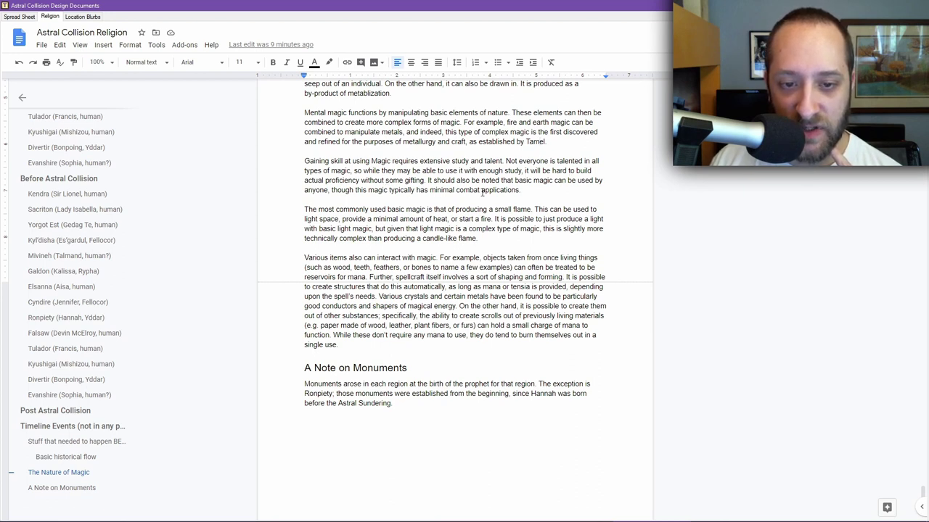
scroll(493, 191, "down", 1)
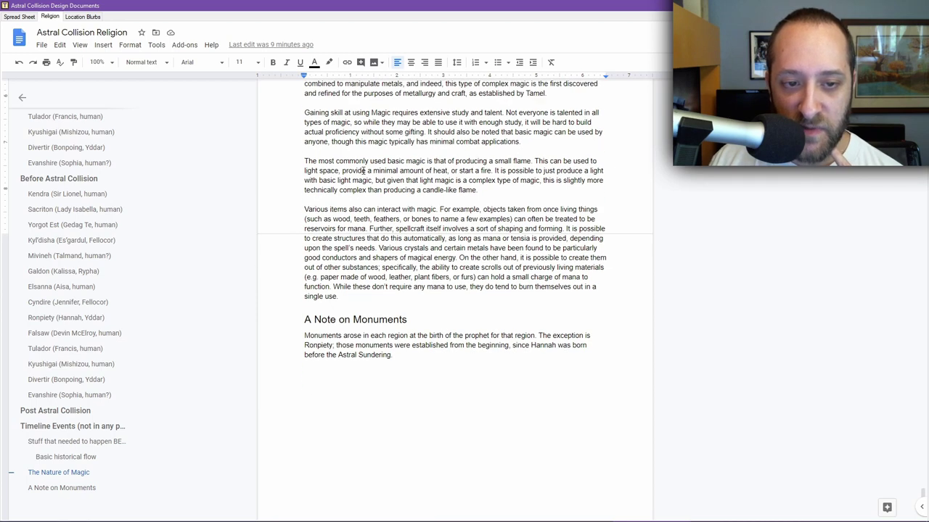
double_click(524, 161)
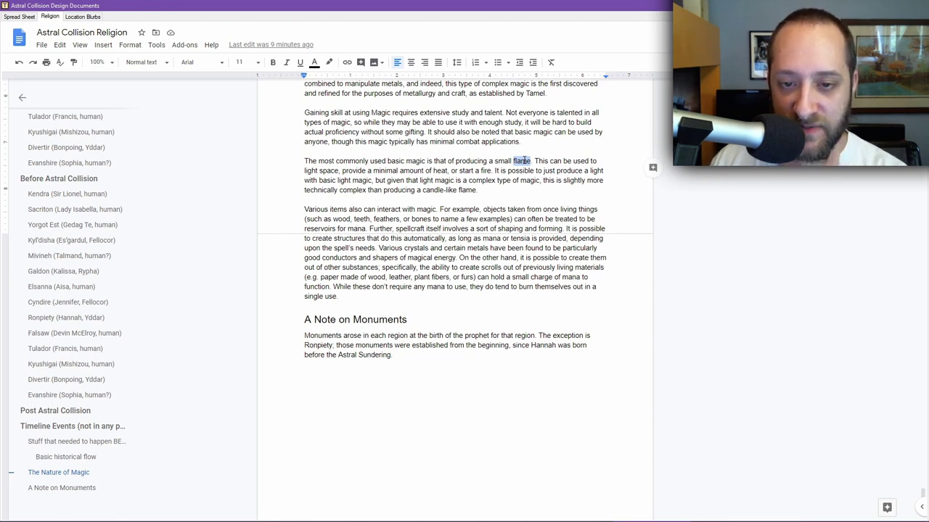
Switch to RPG Maker MV and open the 60x90 Old Mine map, scrolling around its cave.
mouse_move(444, 520)
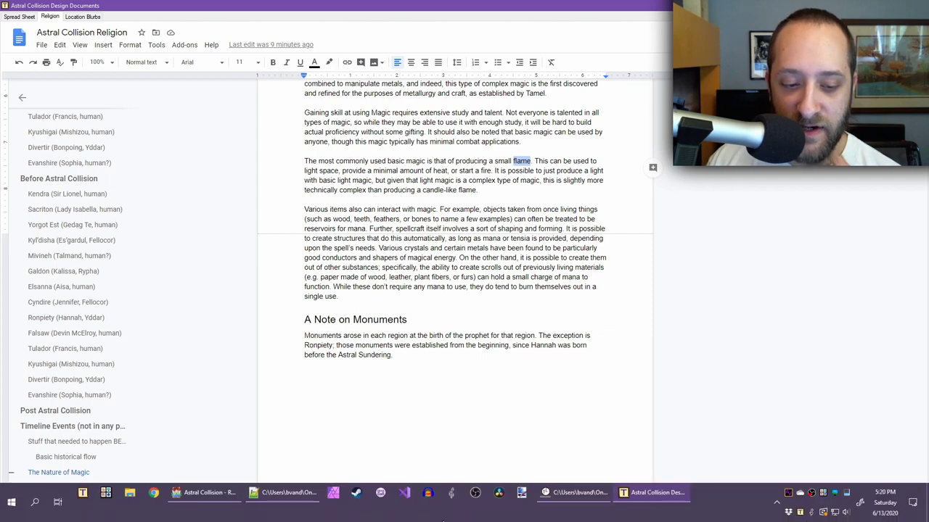
left_click(208, 499)
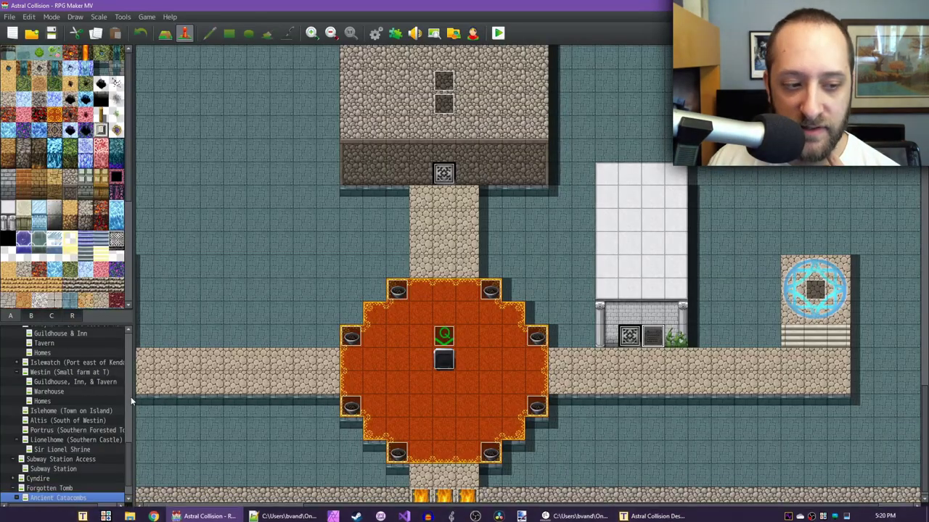
scroll(74, 428, "down", 1)
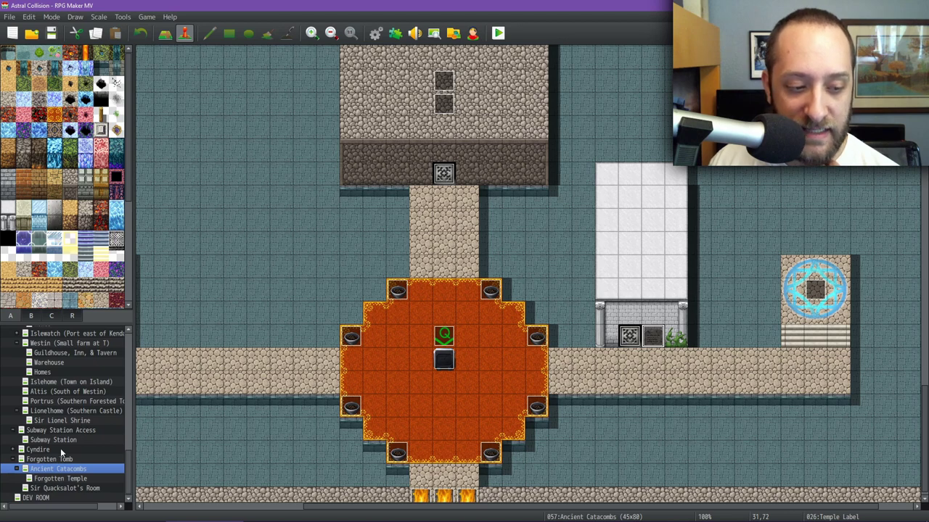
scroll(65, 445, "up", 1)
scroll(66, 450, "up", 1)
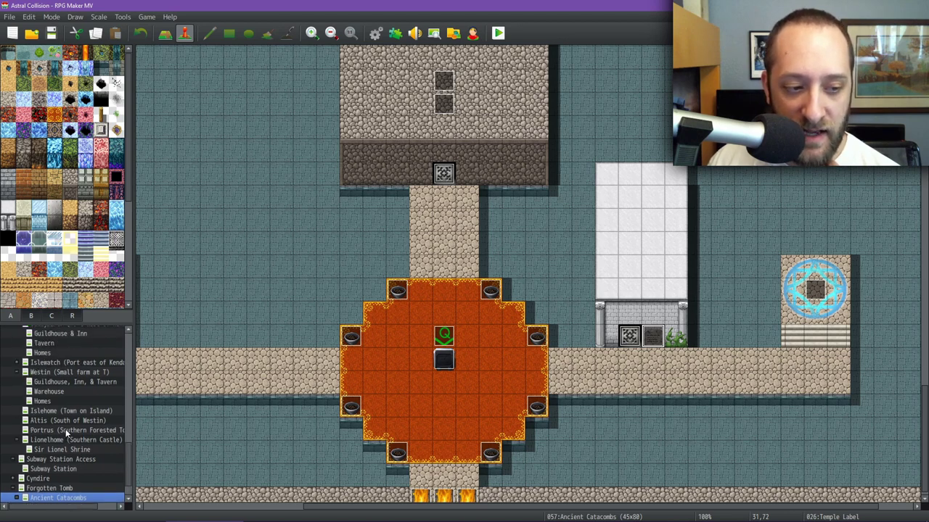
scroll(66, 428, "up", 4)
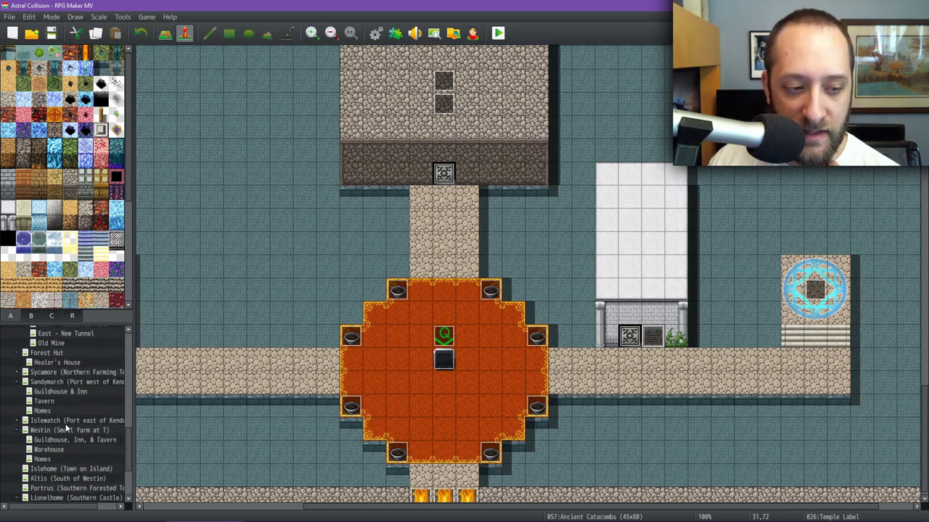
left_click(61, 399)
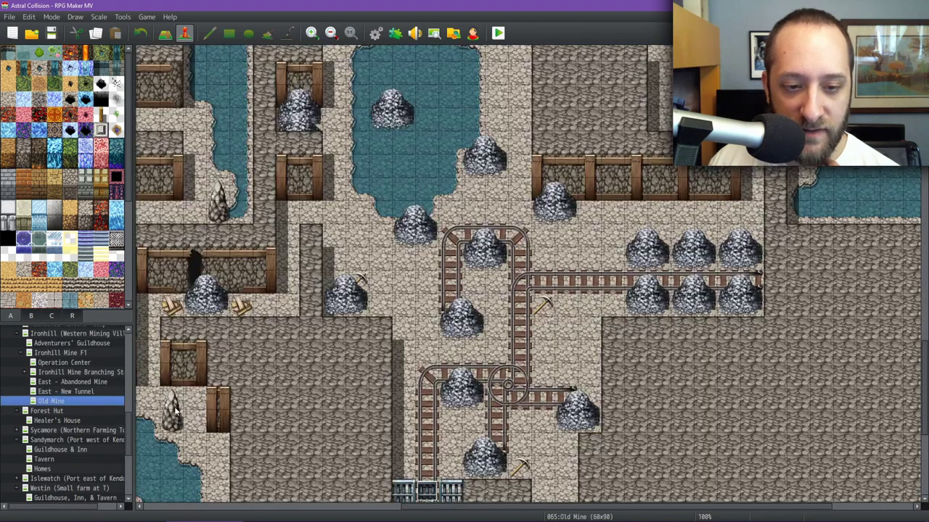
scroll(462, 383, "down", 5)
scroll(461, 382, "left", 5)
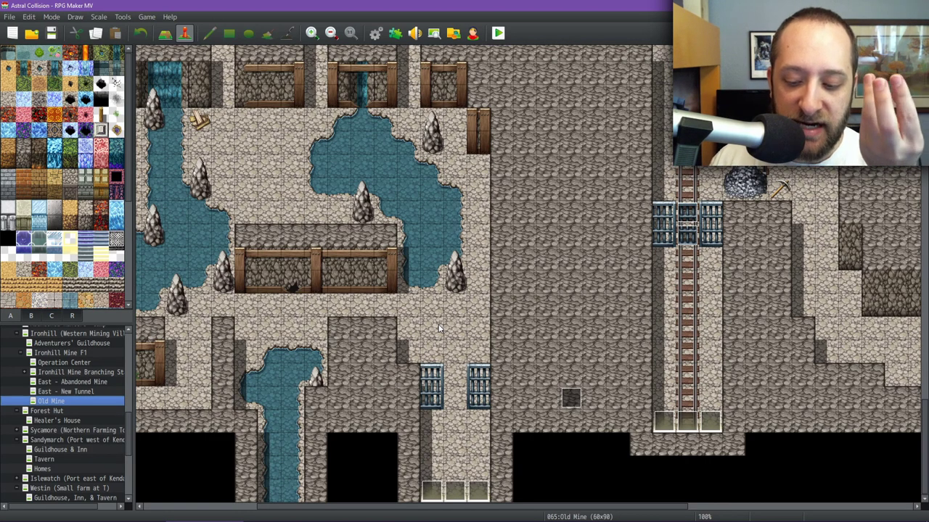
mouse_move(527, 518)
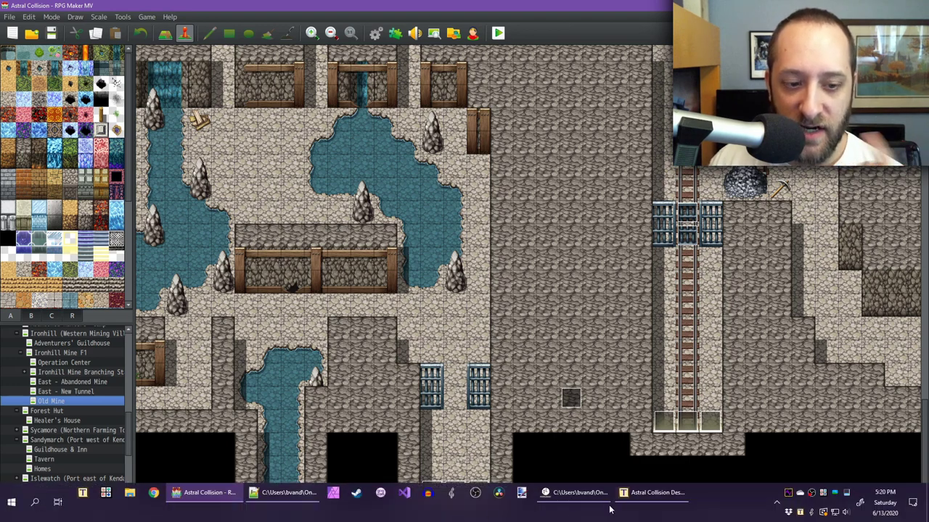
Return to the religion document and select the word 'fire' in the magic section.
left_click(646, 506)
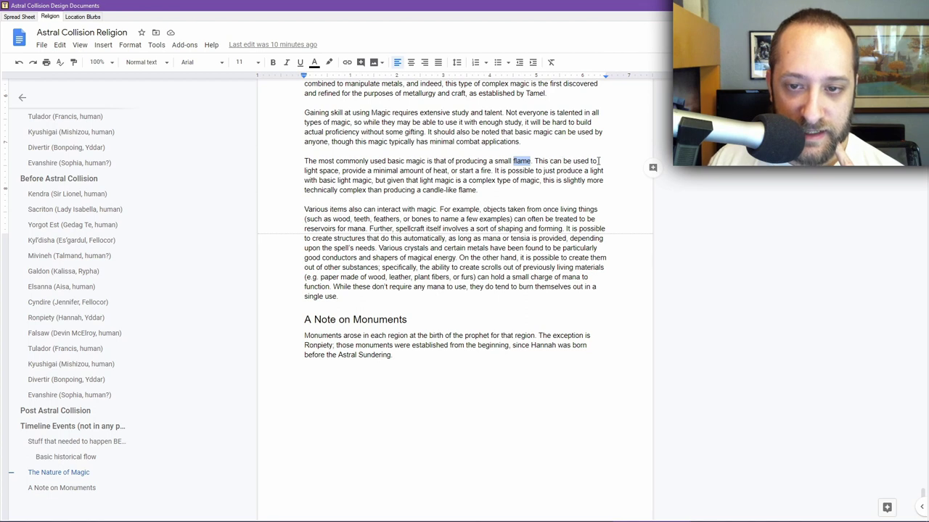
double_click(485, 171)
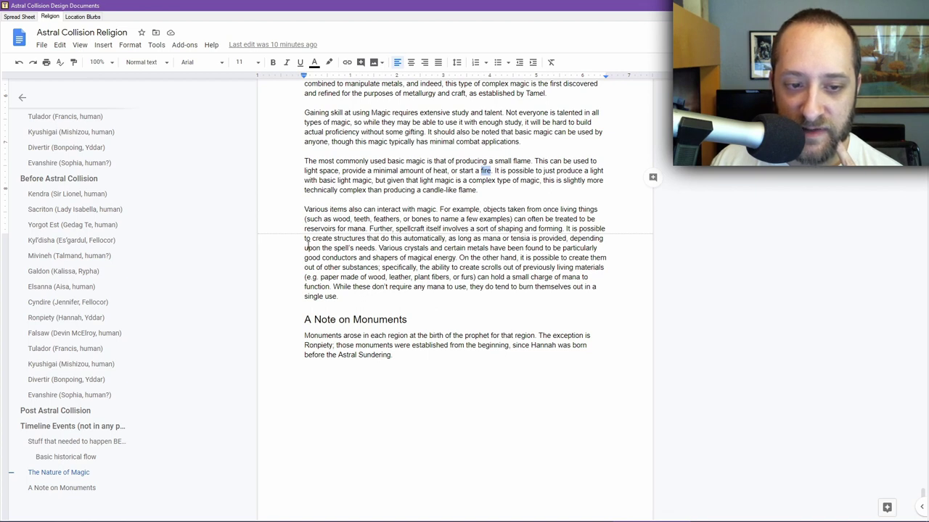
Select 'needs', 'Various' and the plant-fibers-and-furs phrase in the items paragraph, then deselect.
double_click(370, 248)
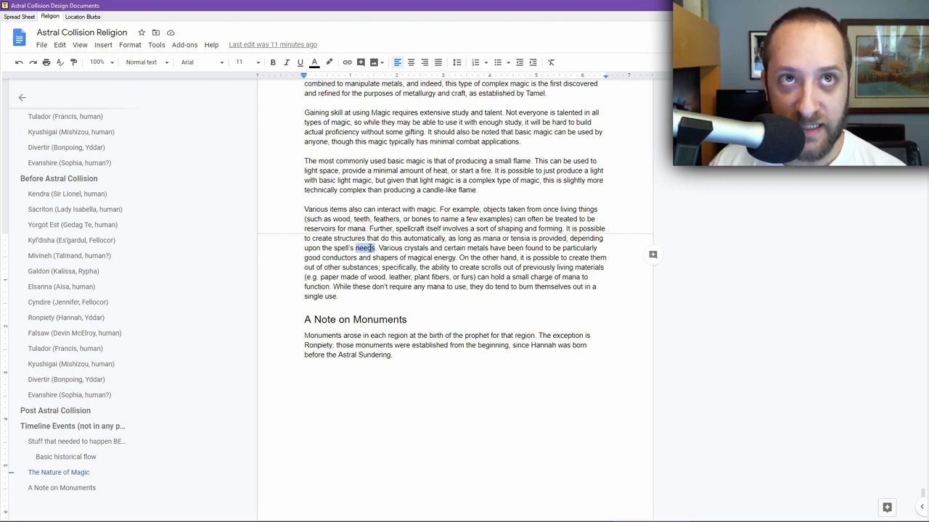
double_click(388, 248)
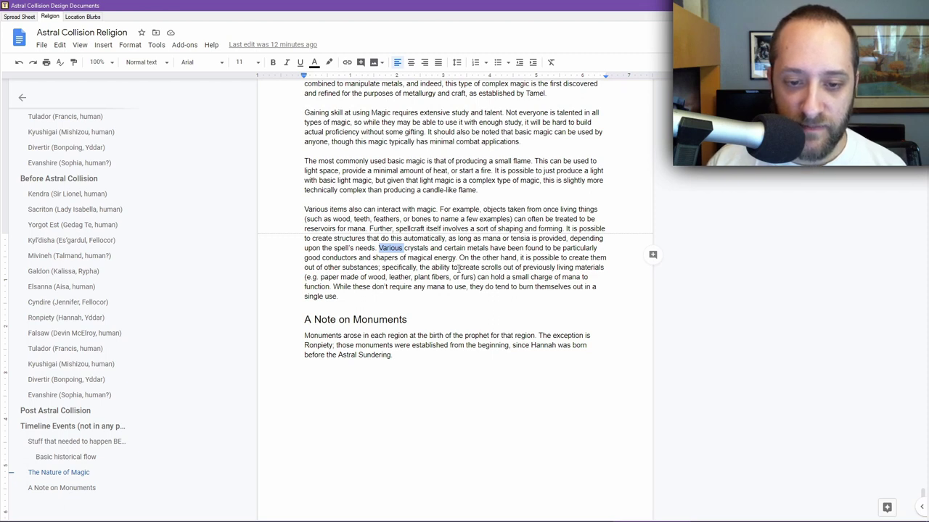
left_click(415, 277)
left_click_drag(416, 277, 471, 277)
left_click(507, 276)
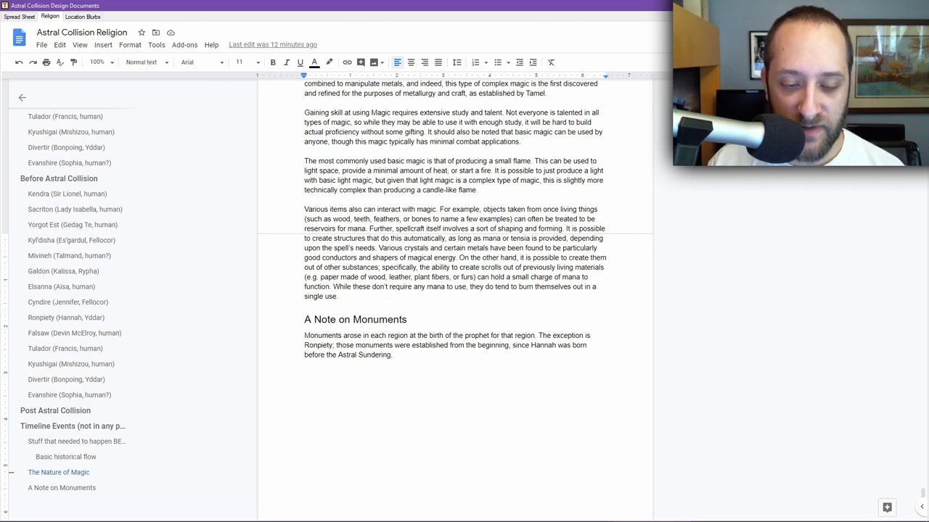
In RPG Maker's database Items list, view 0049 Scroll of Lightning Reflexes.
left_click(193, 496)
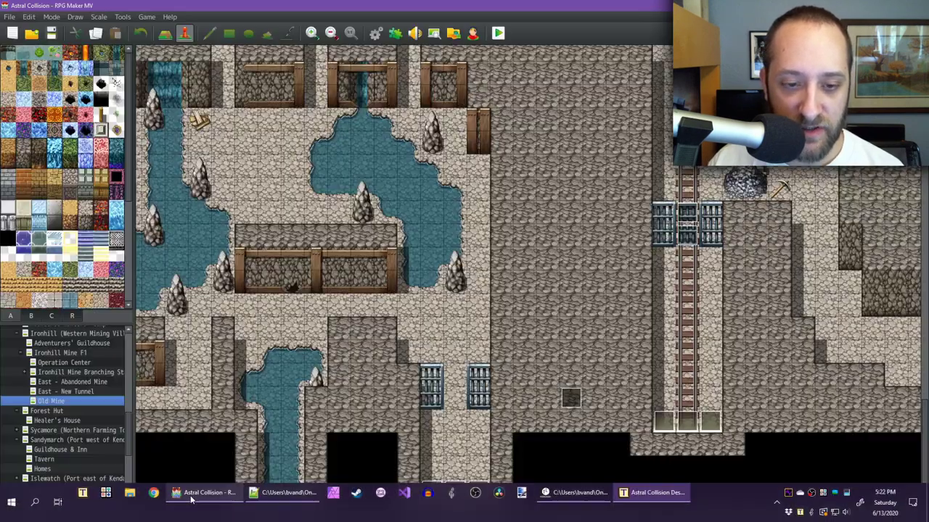
left_click(375, 33)
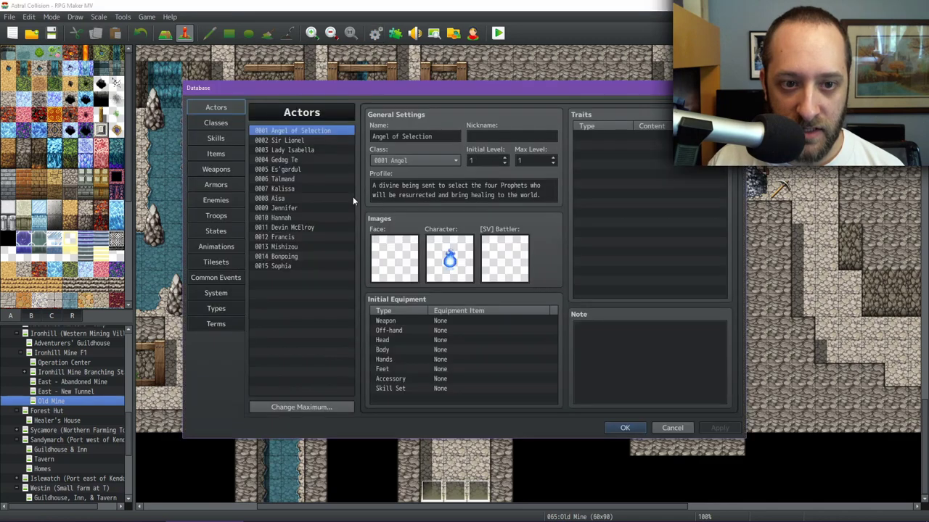
left_click(215, 153)
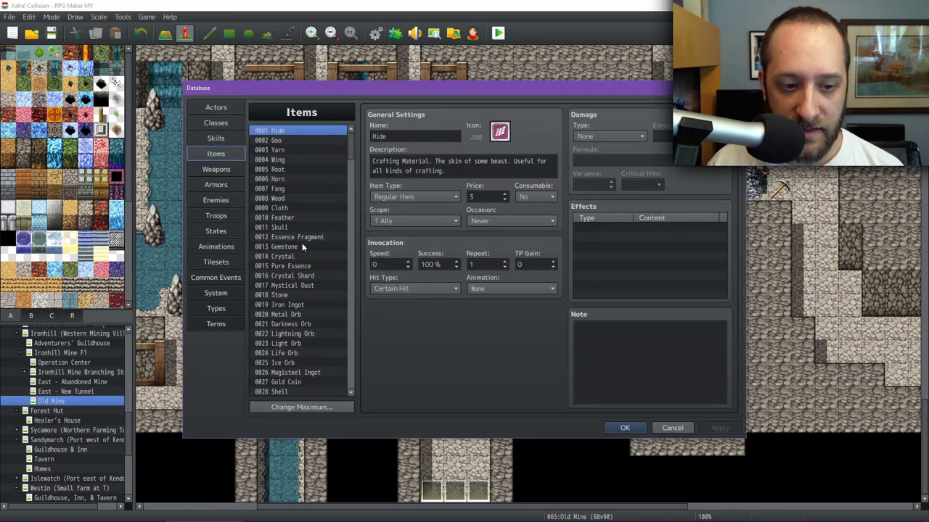
scroll(305, 254, "down", 10)
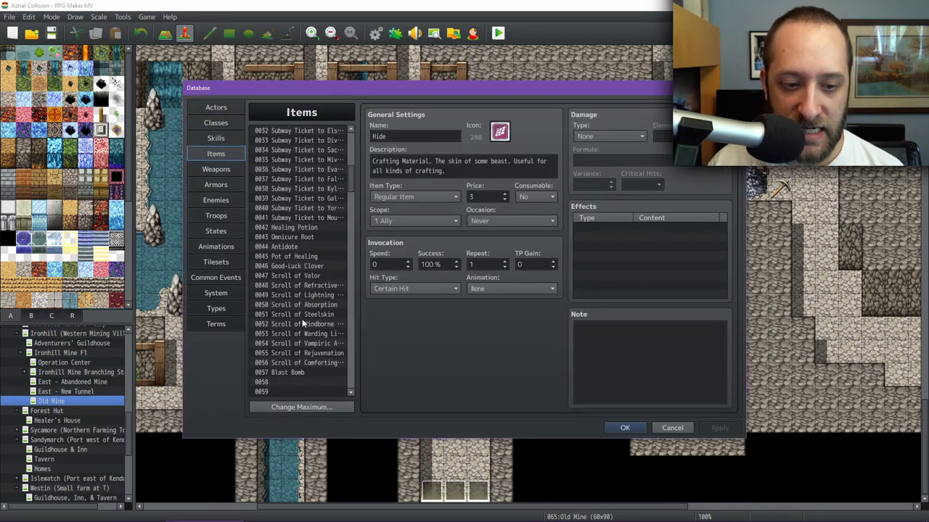
left_click(305, 295)
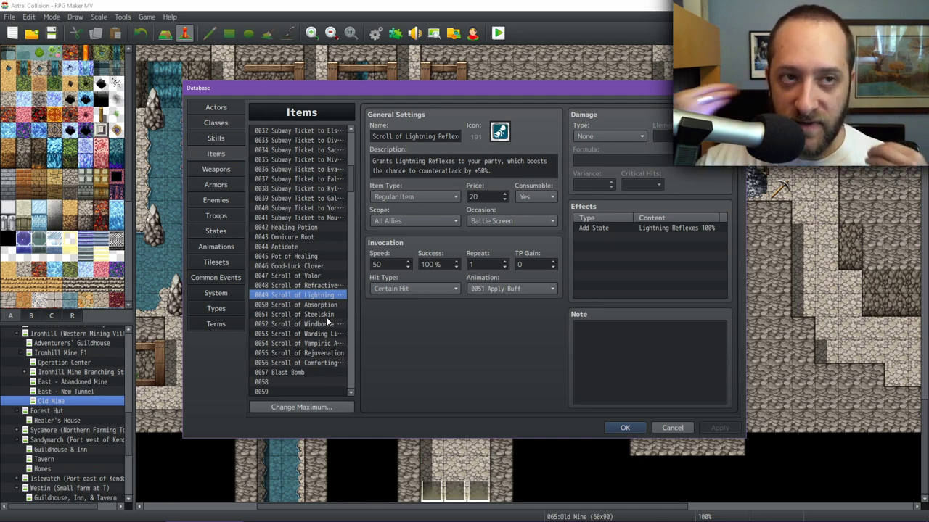
View the 0076 Grapevine Club weapon in the database, then return to the religion document.
left_click(203, 170)
left_click_drag(352, 147, 356, 225)
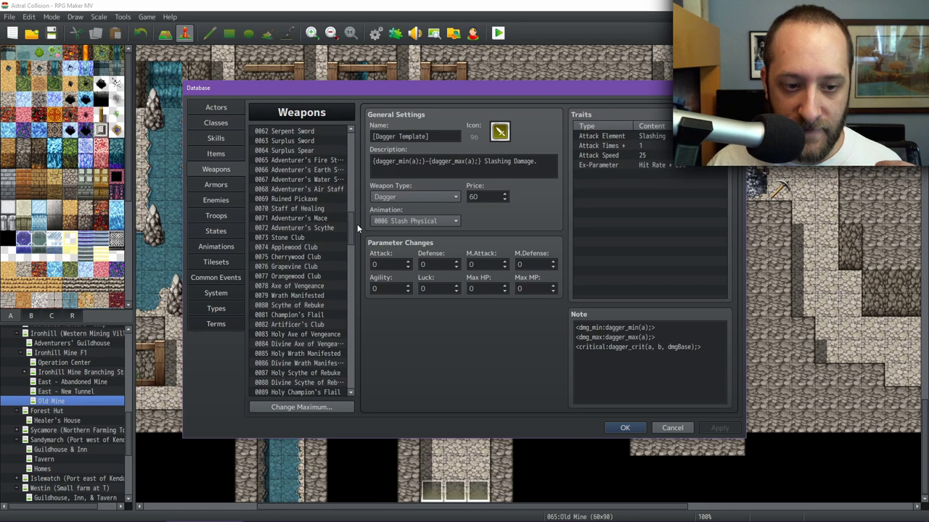
left_click(315, 268)
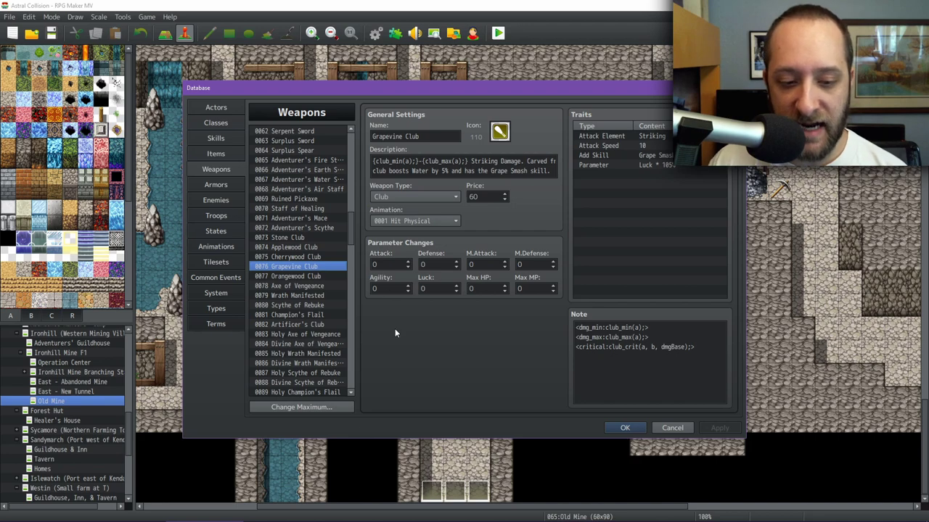
mouse_move(482, 518)
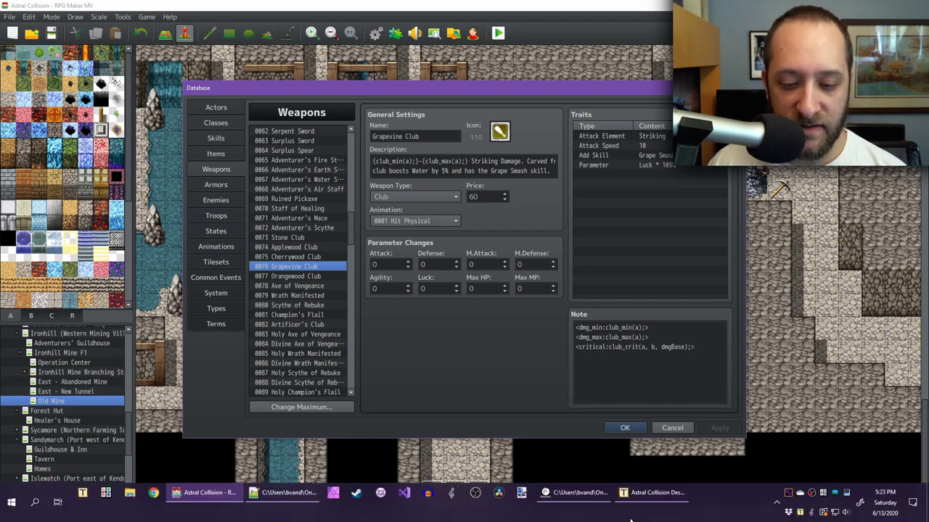
left_click(653, 493)
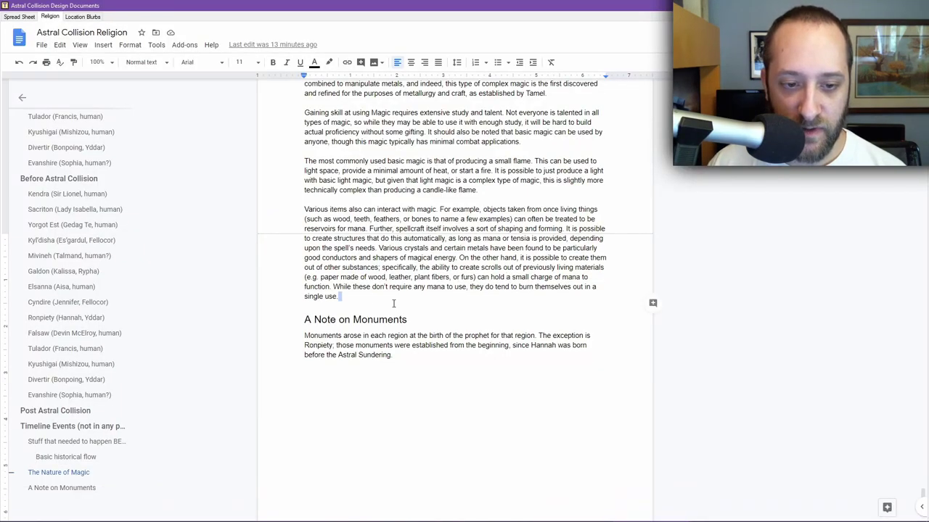
Add ', which is usually done with the will' after 'forming' in the magic-items paragraph.
scroll(400, 305, "up", 3)
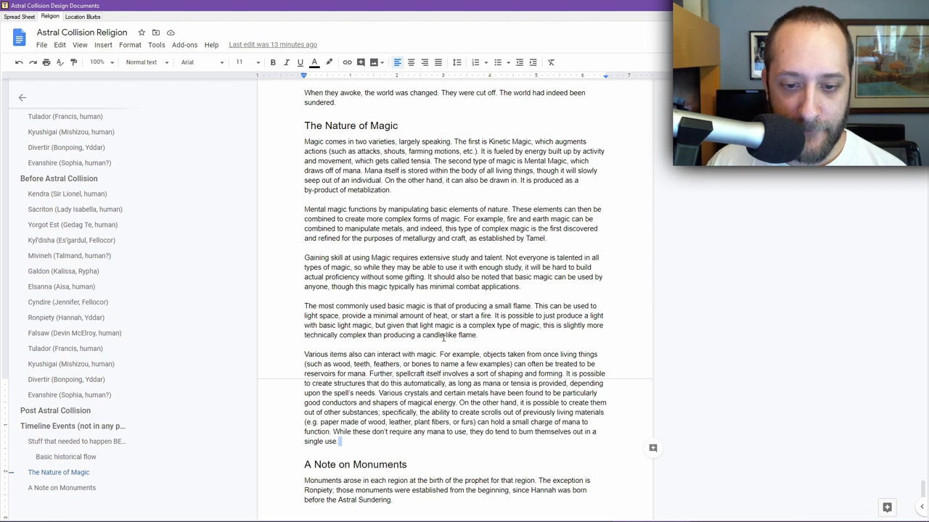
left_click(565, 373)
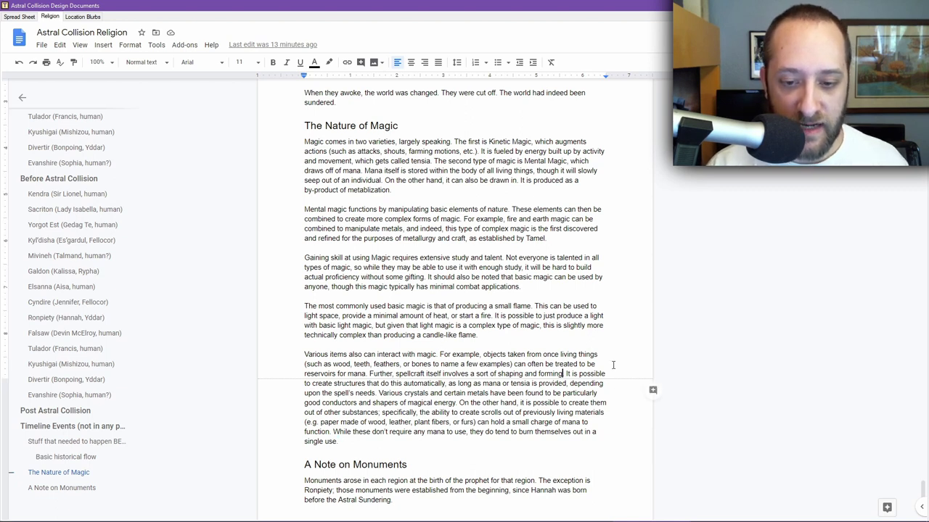
type(", which is us")
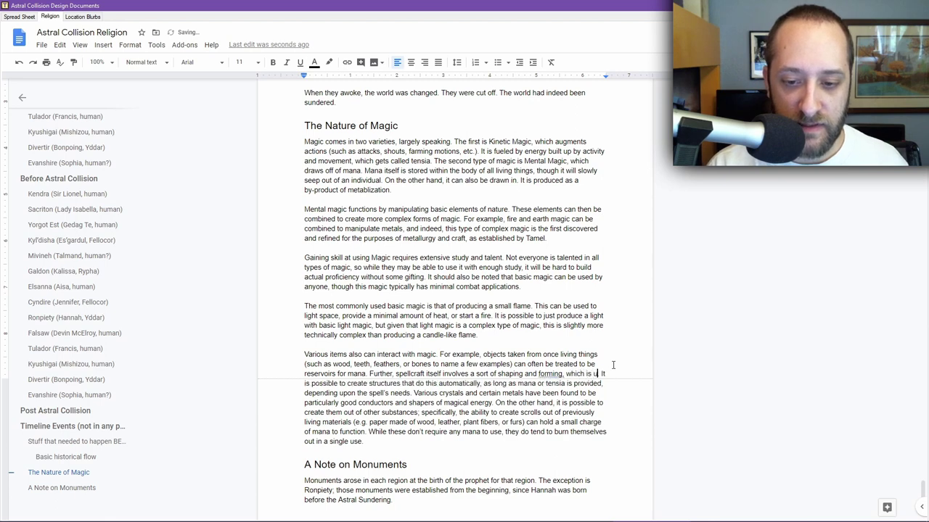
type("ually done with t")
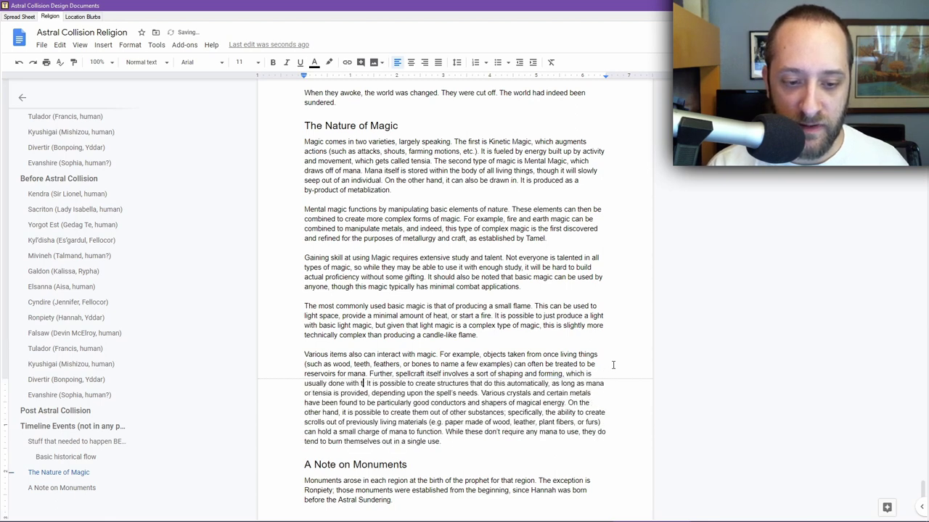
type("he will.")
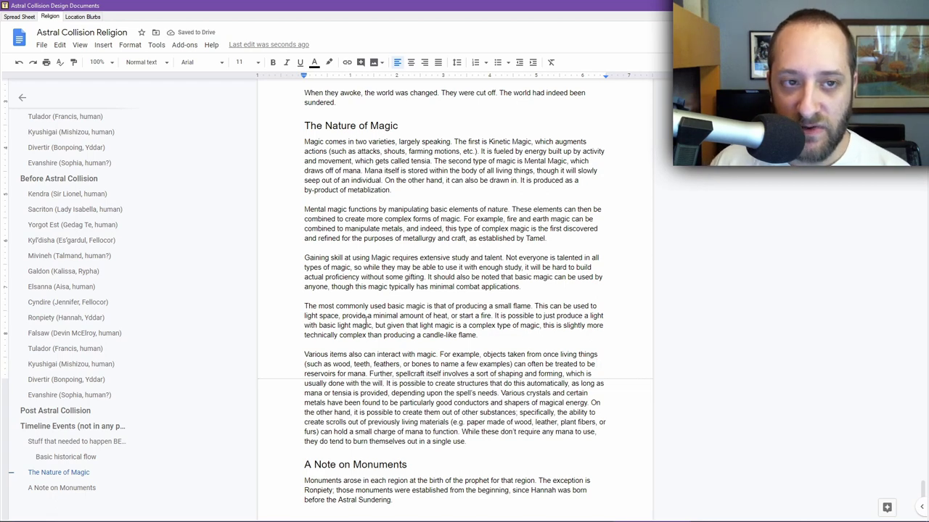
scroll(447, 232, "down", 3)
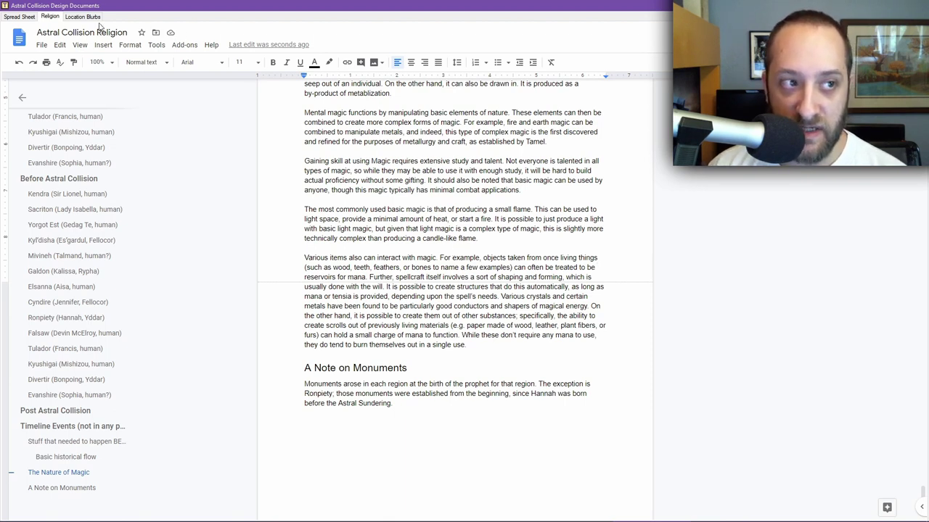
Switch to the Astral Collision Math spreadsheet and scroll World Information up to row 1.
left_click(32, 16)
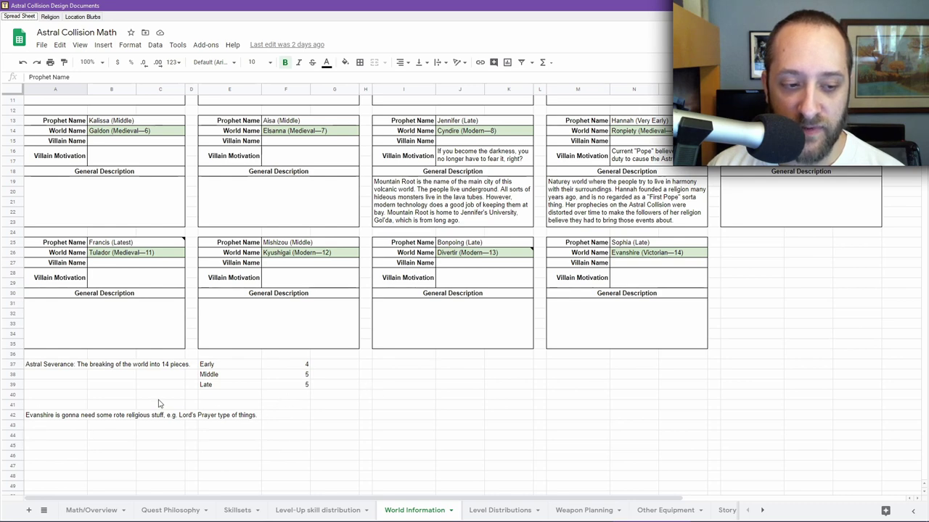
scroll(285, 417, "up", 3)
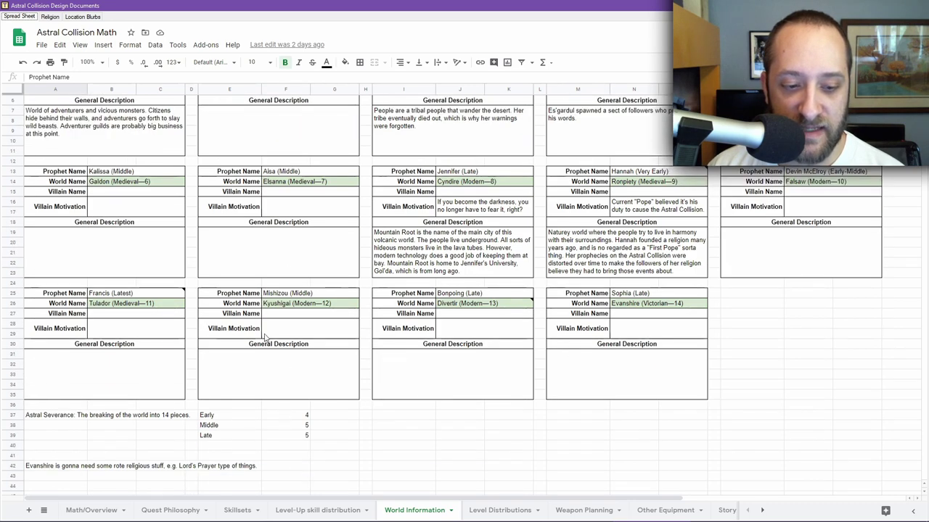
scroll(171, 123, "up", 3)
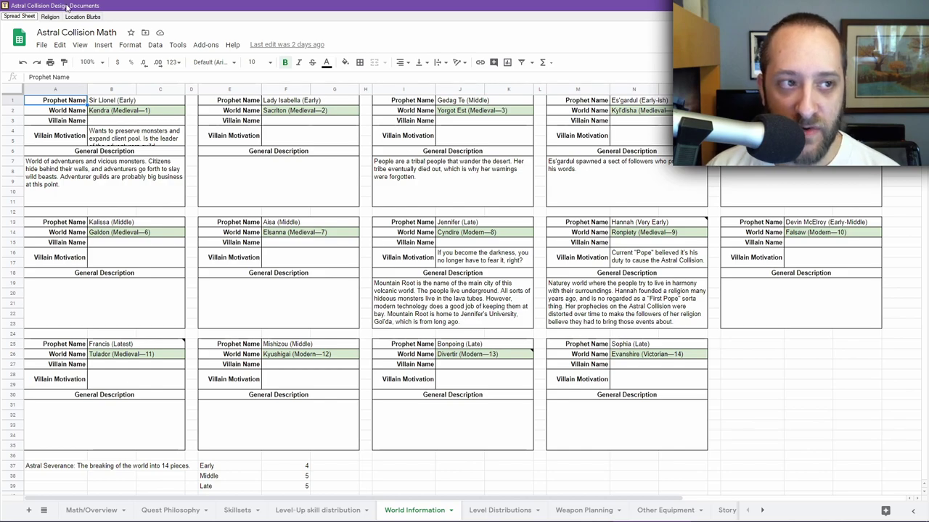
Scroll the Religion document up to Basic historical flow, then bring Timeline to the front.
left_click(50, 16)
scroll(535, 266, "up", 15)
scroll(503, 263, "up", 12)
scroll(502, 264, "up", 7)
scroll(503, 263, "up", 3)
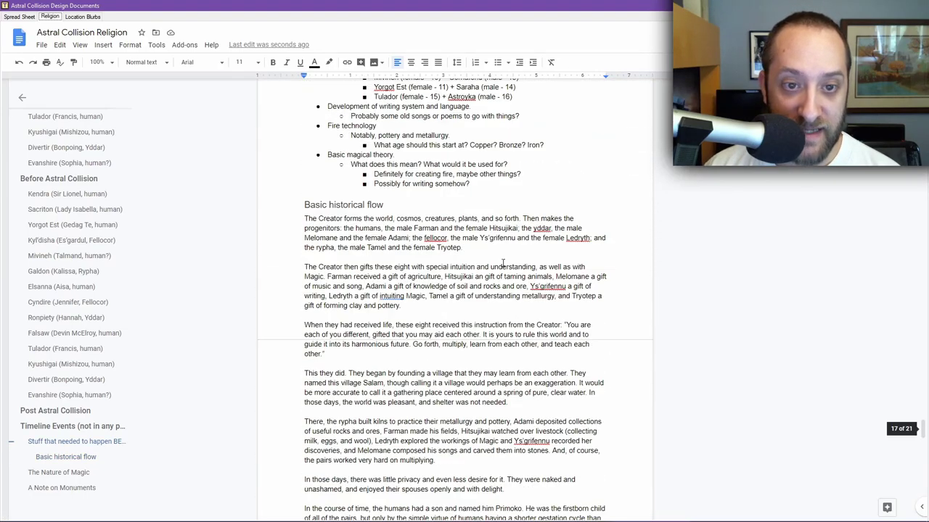
scroll(503, 263, "down", 3)
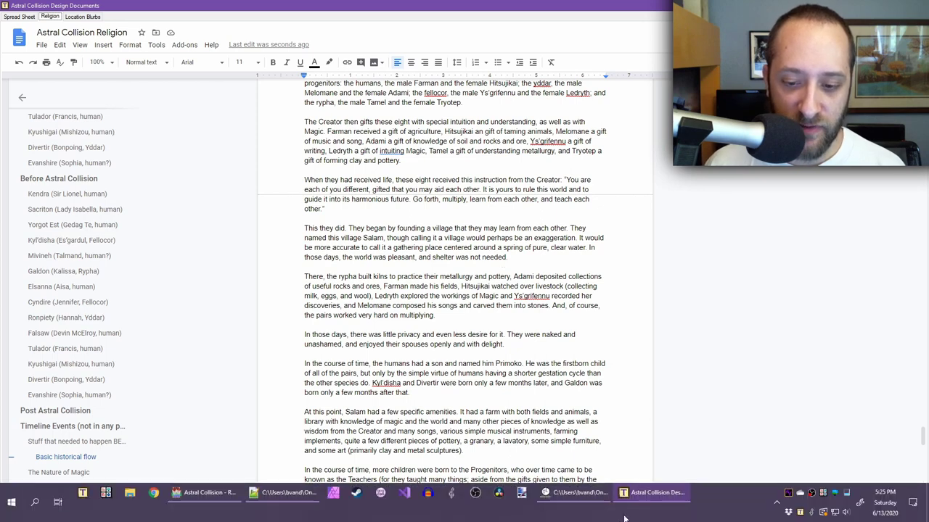
left_click(577, 493)
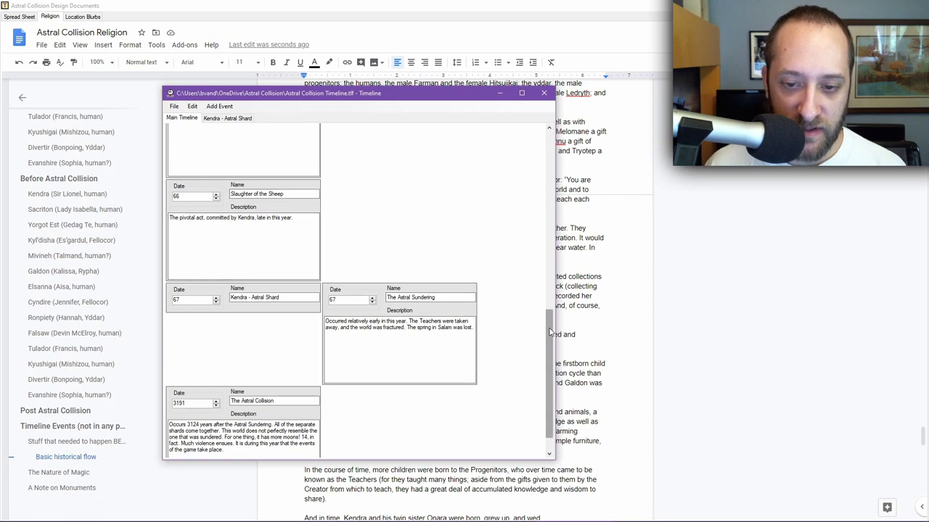
Review the Kendra - Astral Shard events in Timeline, then return to the religion document's end.
left_click_drag(550, 334, 540, 397)
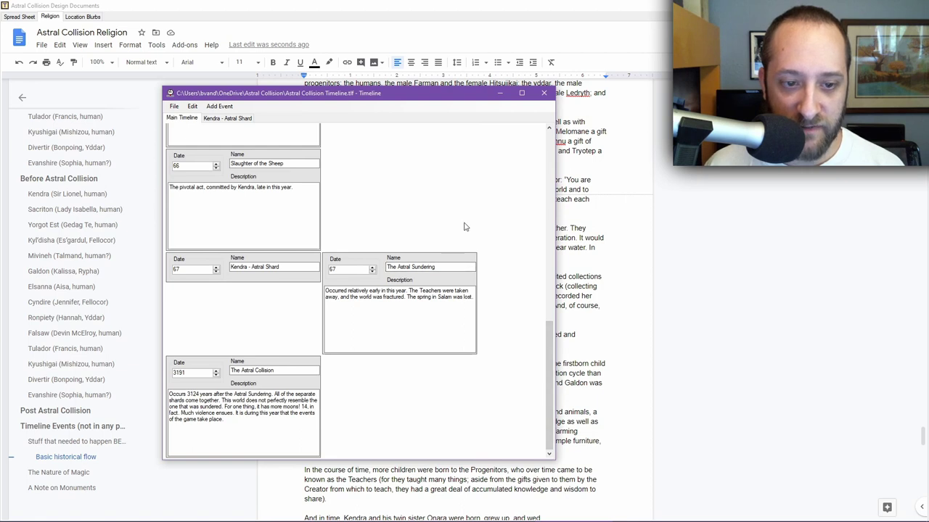
left_click(236, 117)
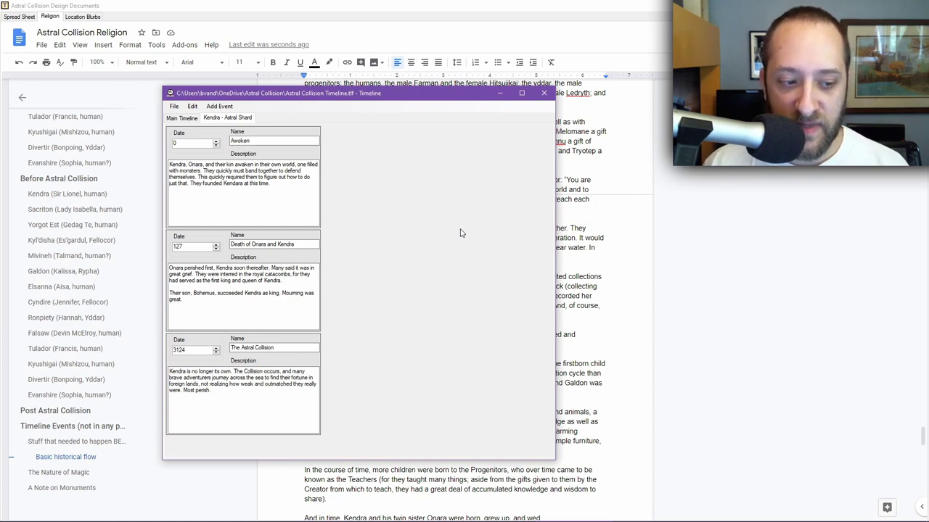
left_click(477, 3)
scroll(461, 293, "down", 10)
scroll(461, 294, "down", 10)
Add a new line 'Idioms' after the monuments paragraph ending 'Sundering.'.
left_click(462, 143)
key("Return")
type("Idiomns")
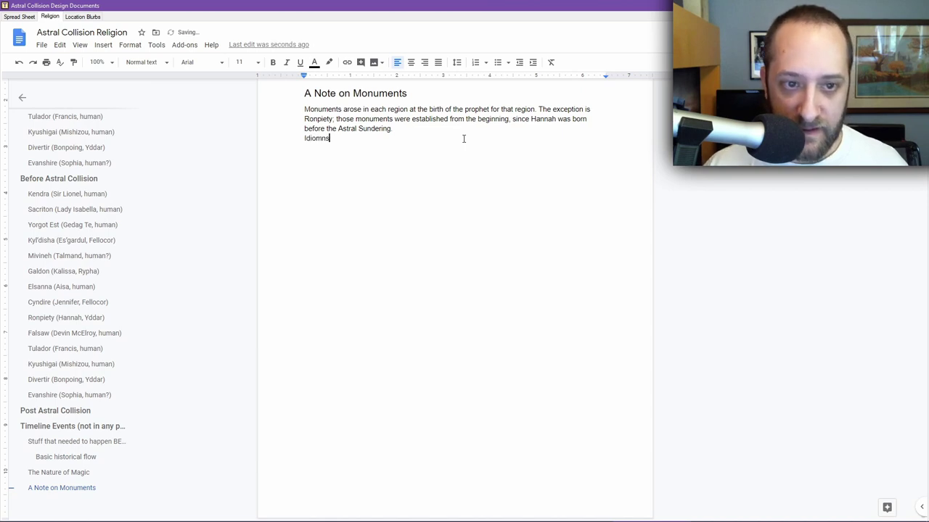
key("BackSpace")
key("BackSpace")
type("s")
Make 'Idioms' a Heading 2 and start an empty normal-text line beneath it.
key("shift+End")
left_click(147, 63)
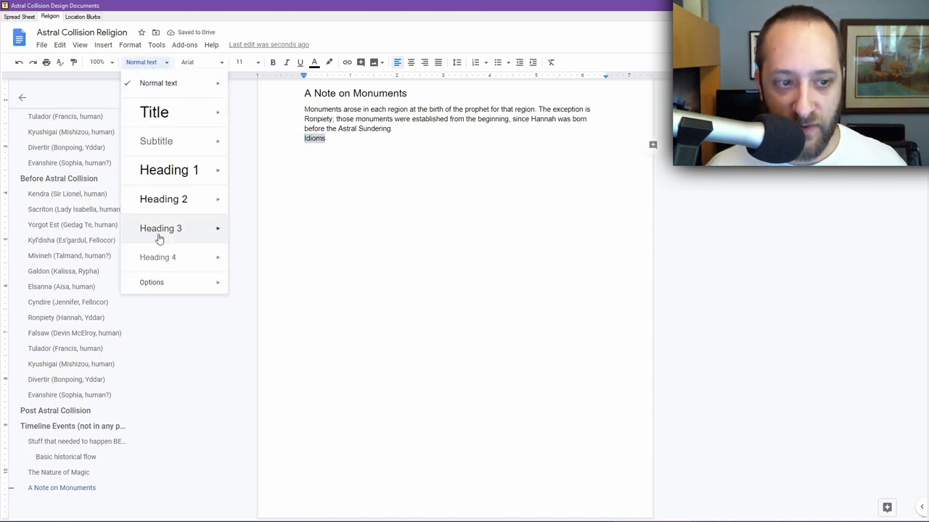
left_click(164, 206)
left_click(367, 156)
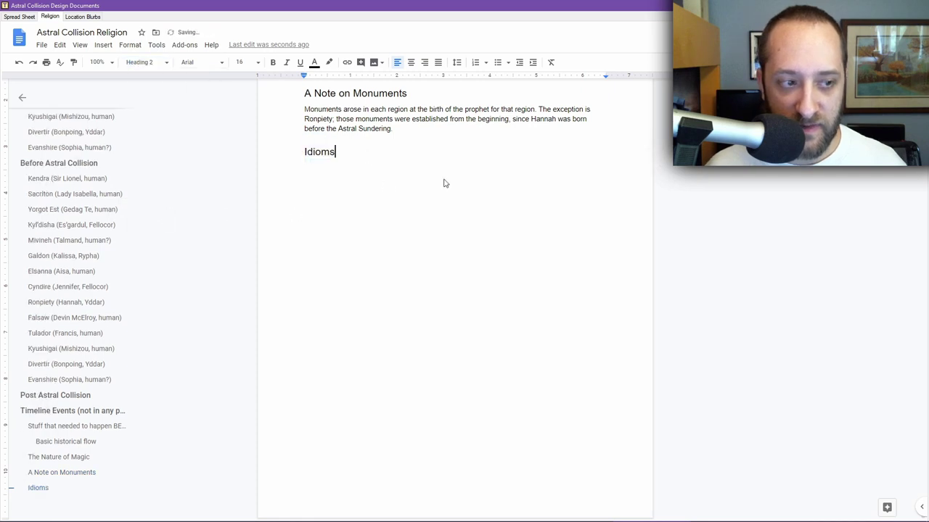
key("Return")
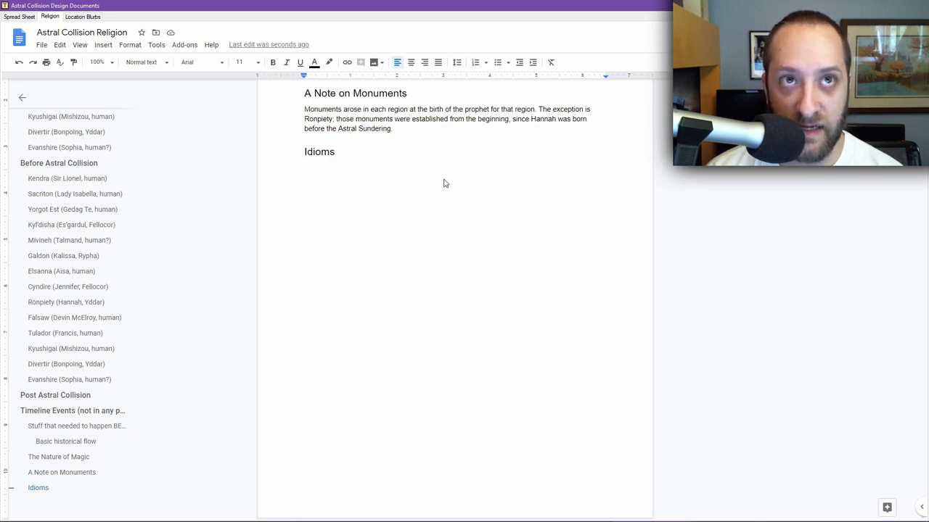
key("Return")
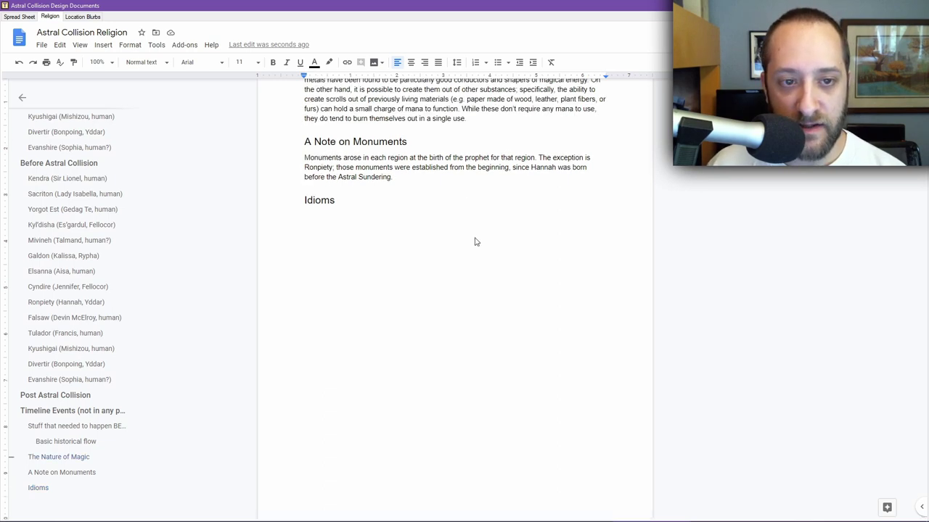
key("Return")
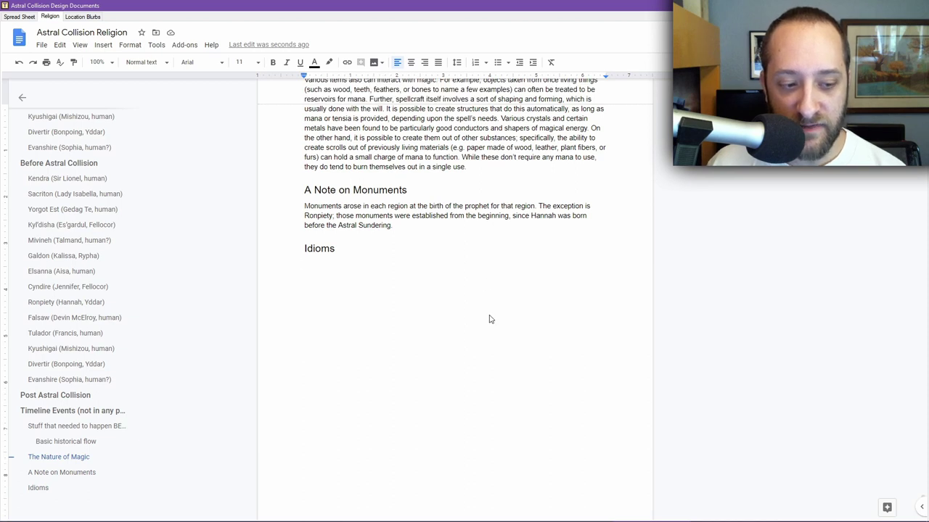